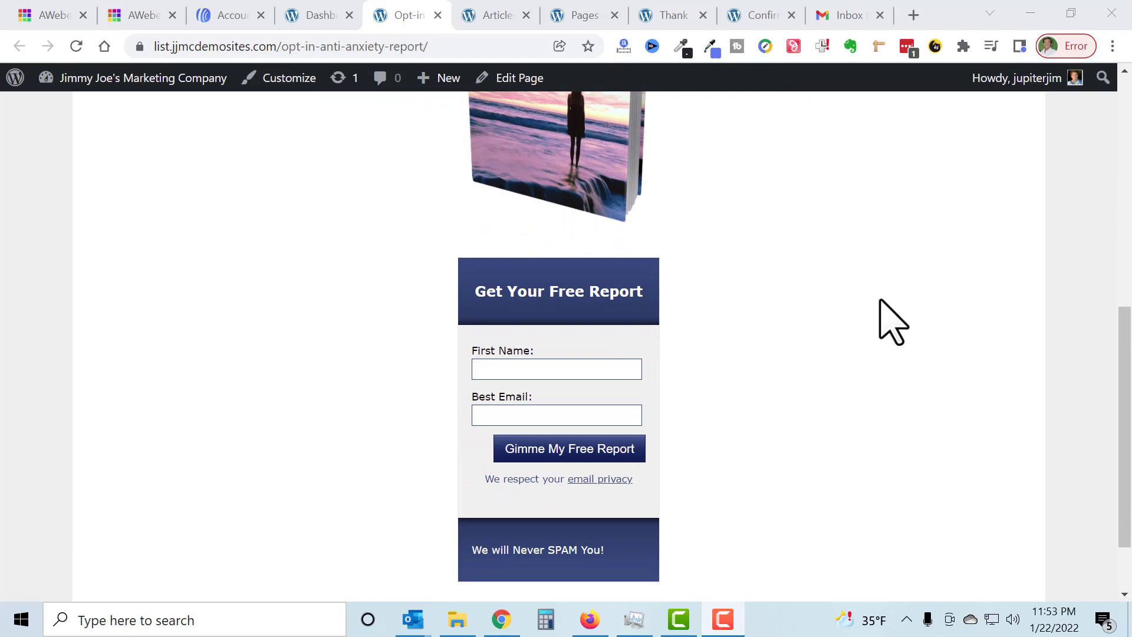
Step: Examine the sign-up form on the Opt-in Anti-Anxiety Report page and the report cover in the Articles page sidebar
{"action": "scroll", "coordinate": [878, 299], "scroll_direction": "down", "scroll_amount": 2}
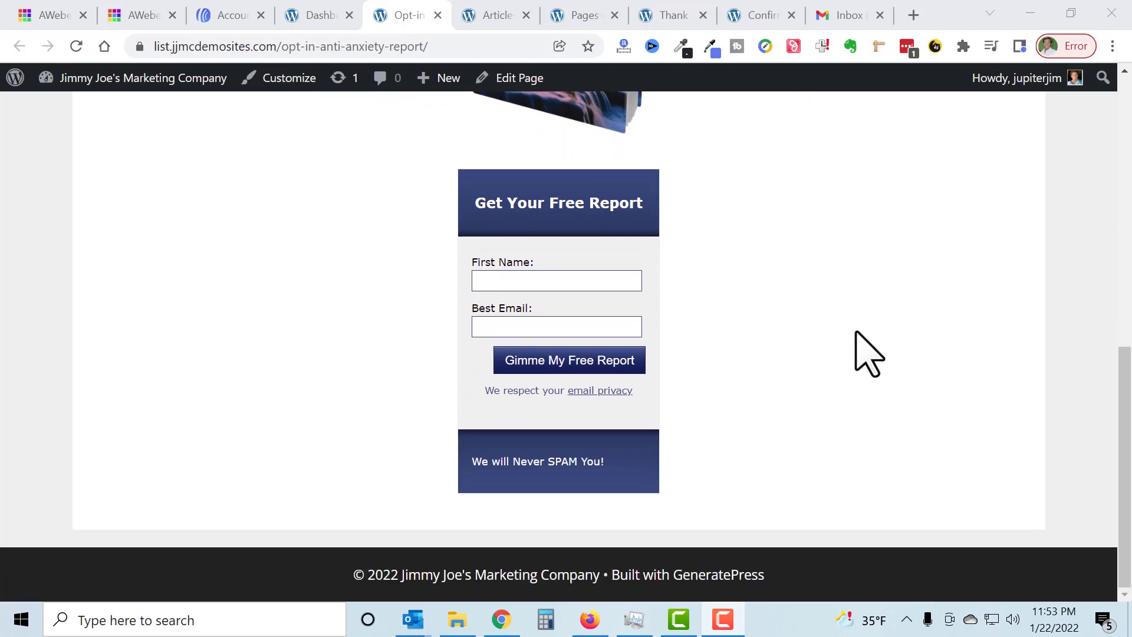
{"action": "scroll", "coordinate": [855, 353], "scroll_direction": "up", "scroll_amount": 5}
{"action": "scroll", "coordinate": [873, 353], "scroll_direction": "up", "scroll_amount": 6}
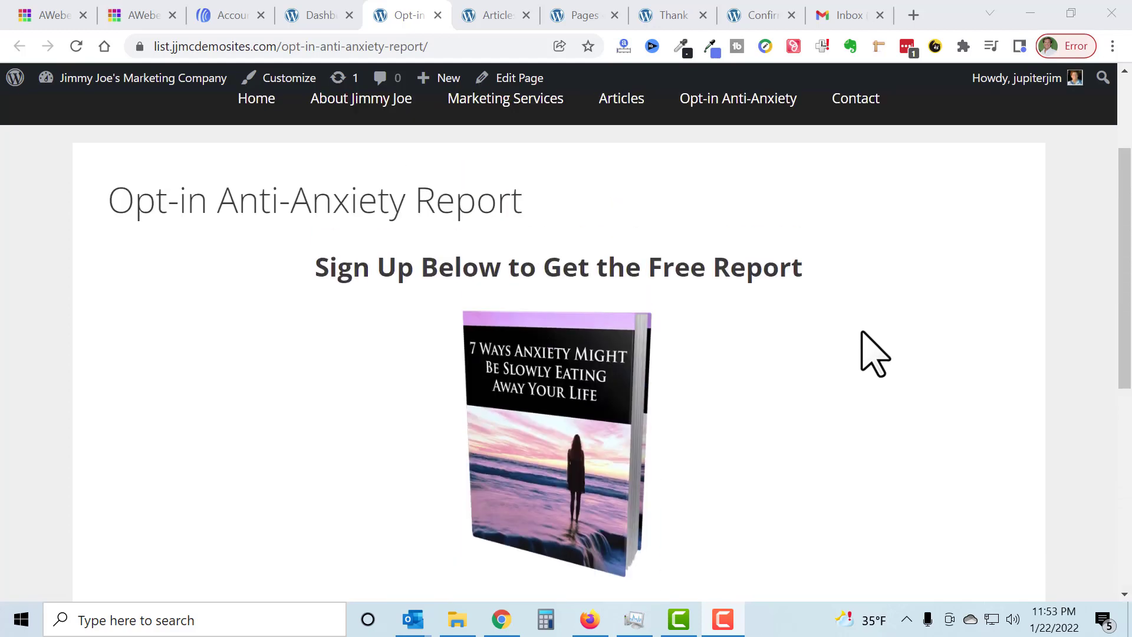
{"action": "left_click", "coordinate": [451, 42]}
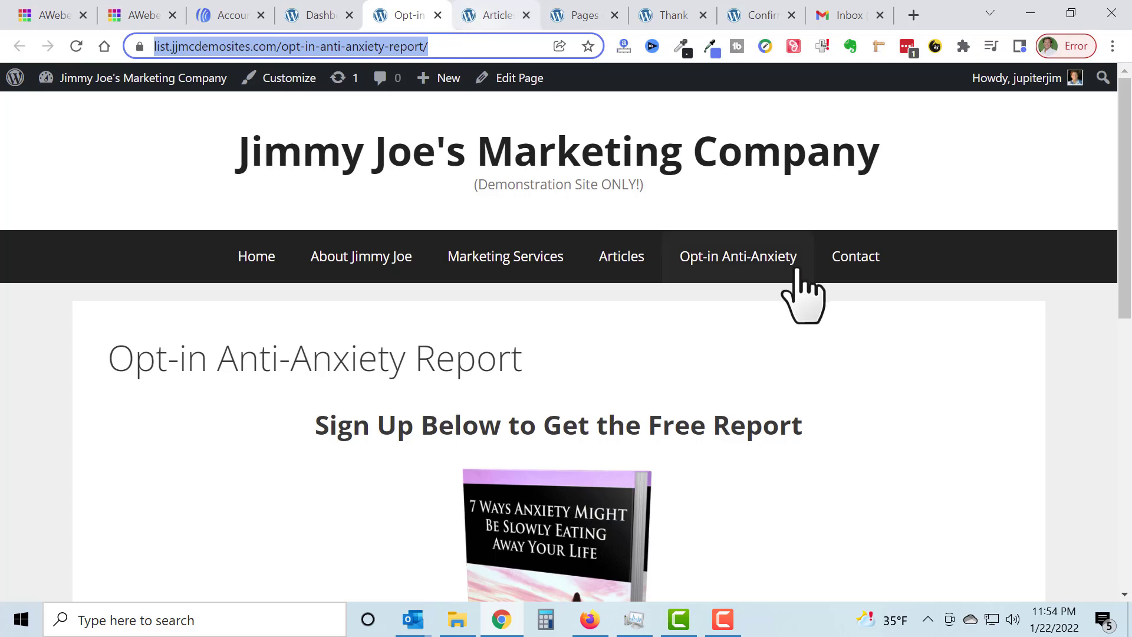
{"action": "left_click", "coordinate": [744, 374]}
{"action": "scroll", "coordinate": [756, 358], "scroll_direction": "down", "scroll_amount": 1}
{"action": "scroll", "coordinate": [755, 358], "scroll_direction": "down", "scroll_amount": 6}
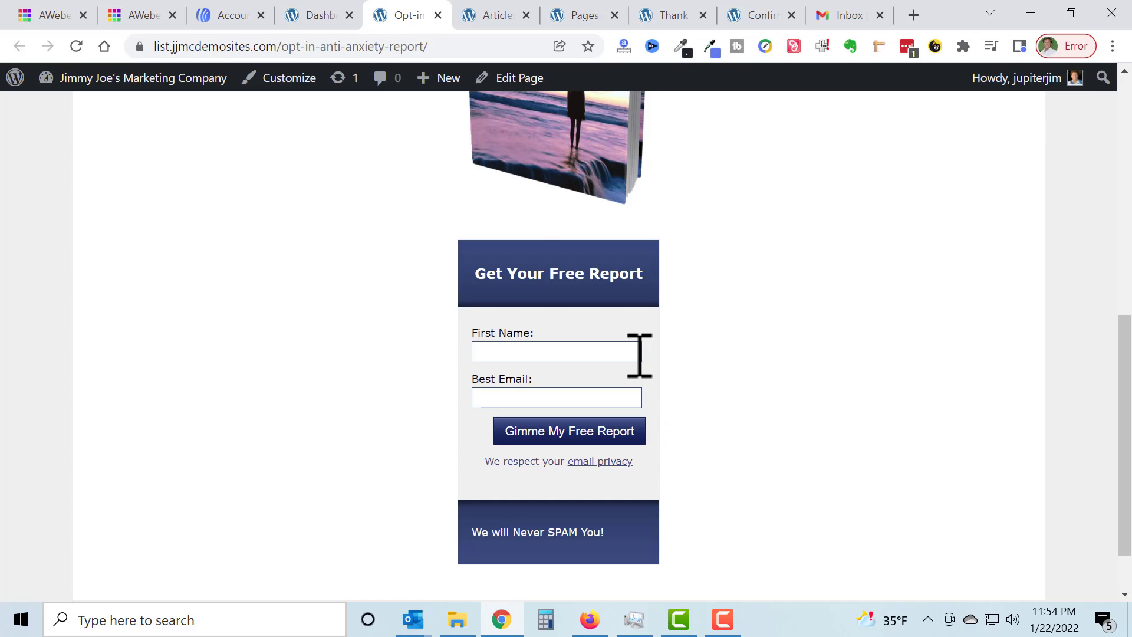
{"action": "scroll", "coordinate": [708, 395], "scroll_direction": "up", "scroll_amount": 3}
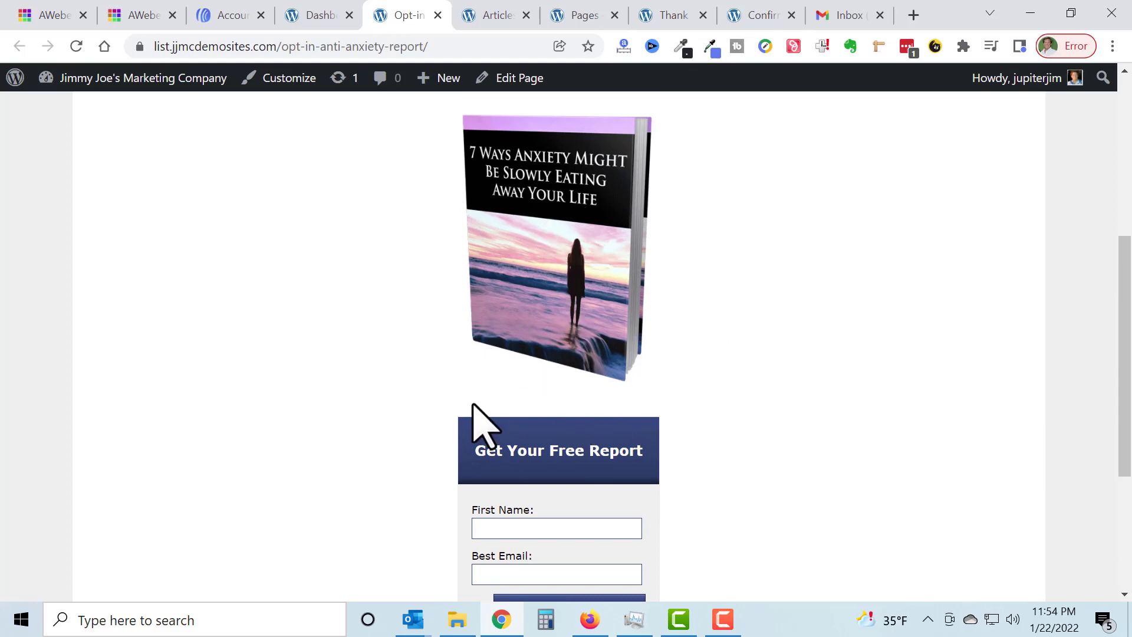
{"action": "left_click", "coordinate": [489, 18]}
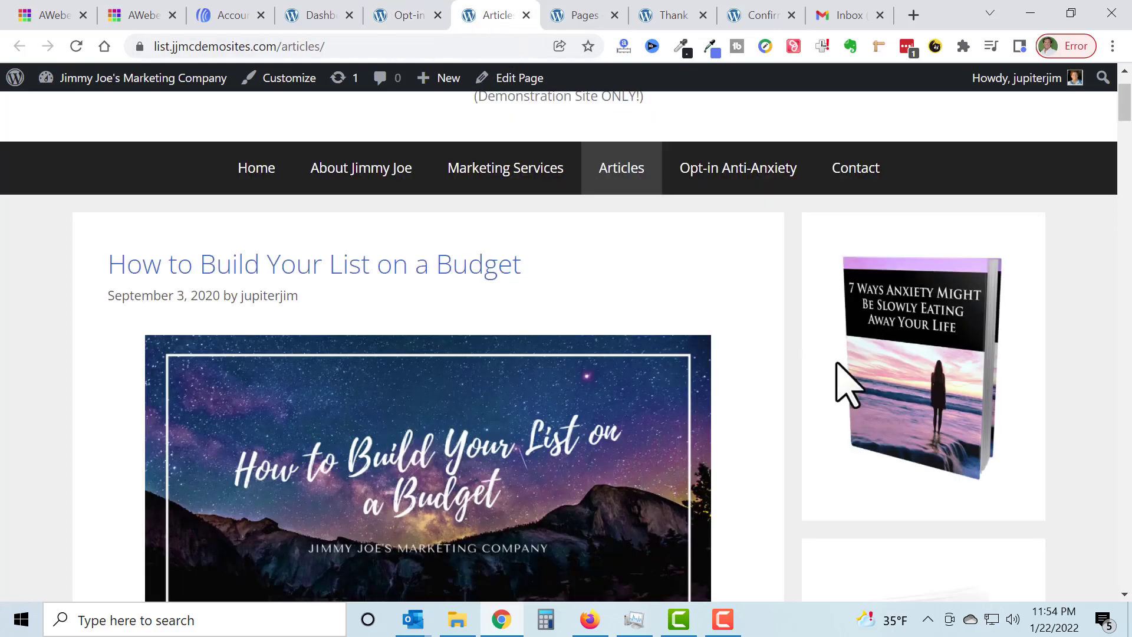
{"action": "scroll", "coordinate": [884, 382], "scroll_direction": "down", "scroll_amount": 1}
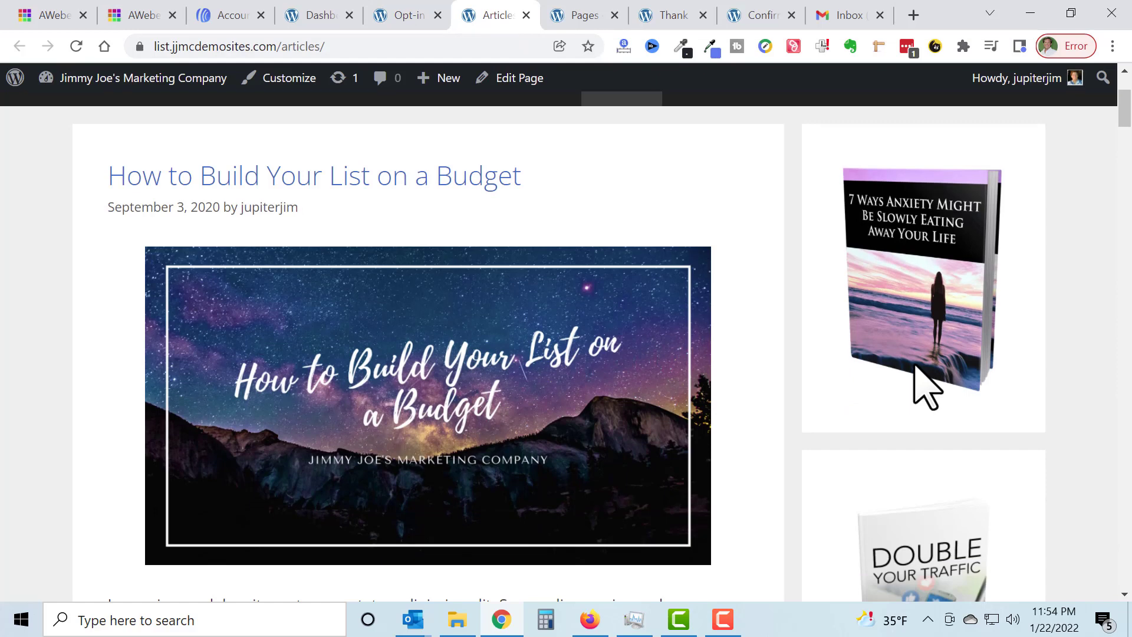
{"action": "left_click", "coordinate": [407, 18]}
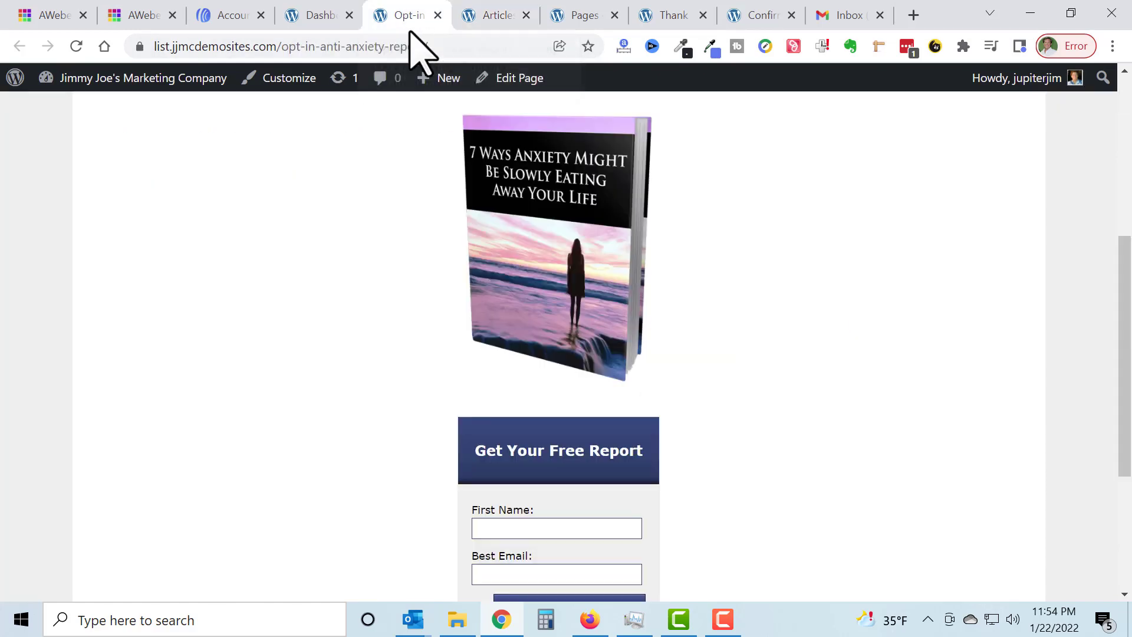
{"action": "scroll", "coordinate": [711, 262], "scroll_direction": "down", "scroll_amount": 2}
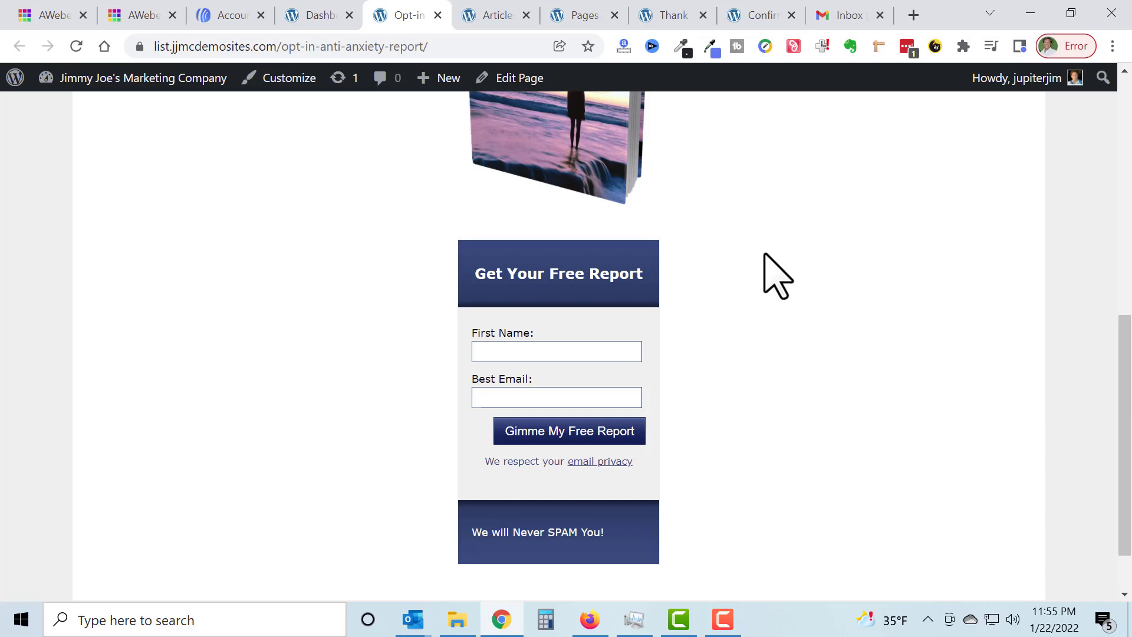
Step: Switch to AWeber and open the existing Anti-Anxiety Report Opt-In Page sign-up form to examine its design
{"action": "left_click", "coordinate": [224, 20]}
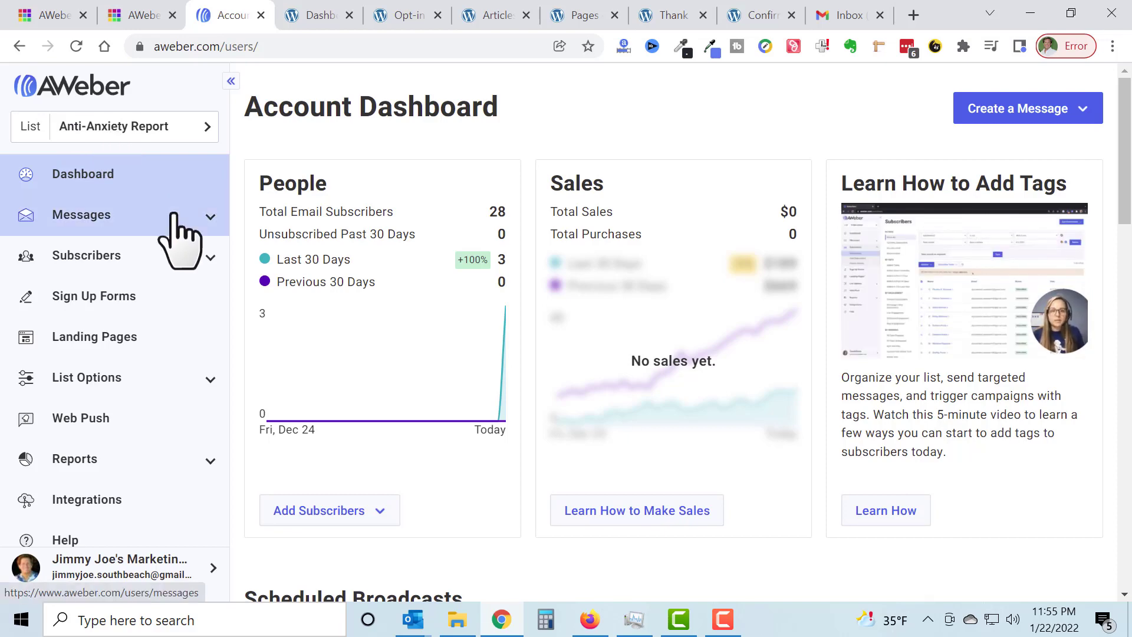
{"action": "left_click", "coordinate": [96, 295]}
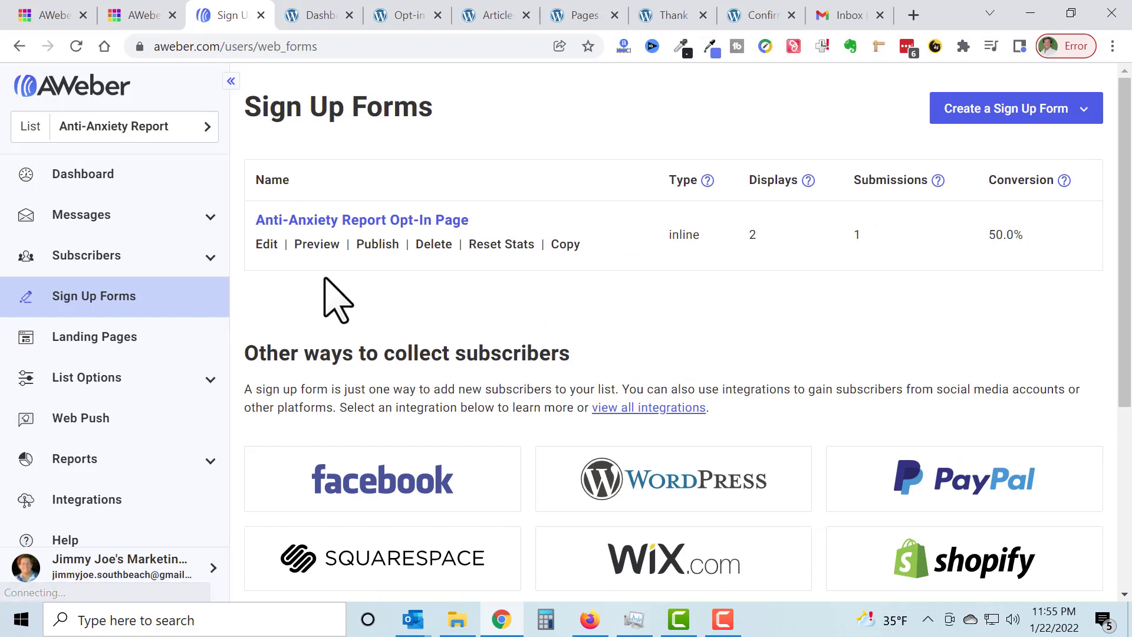
{"action": "left_click", "coordinate": [412, 222]}
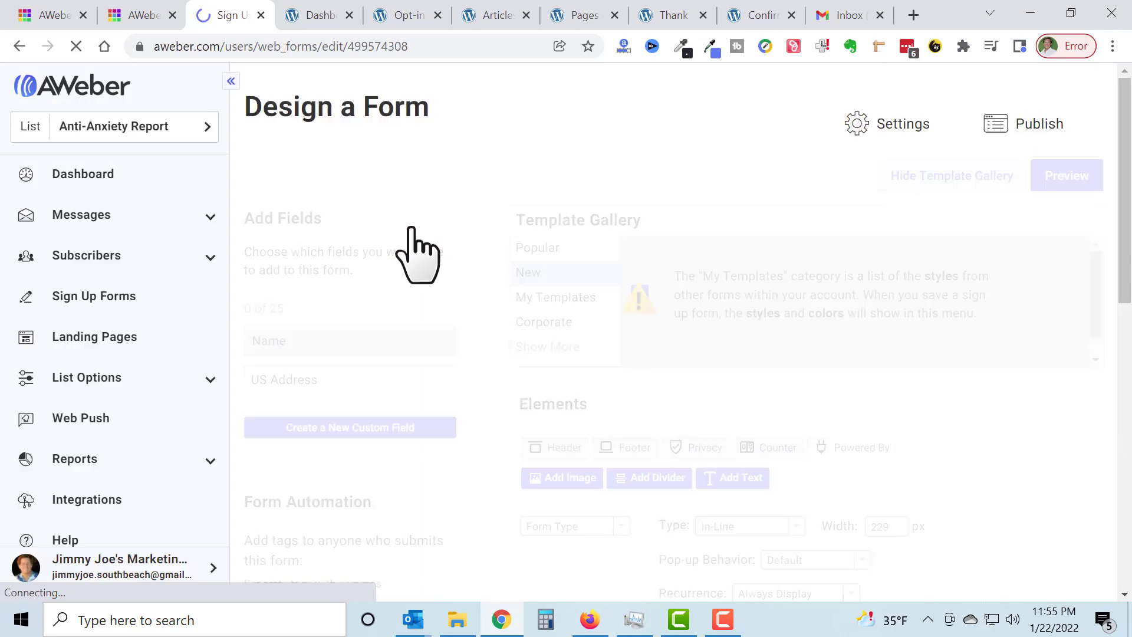
{"action": "scroll", "coordinate": [1011, 435], "scroll_direction": "down", "scroll_amount": 7}
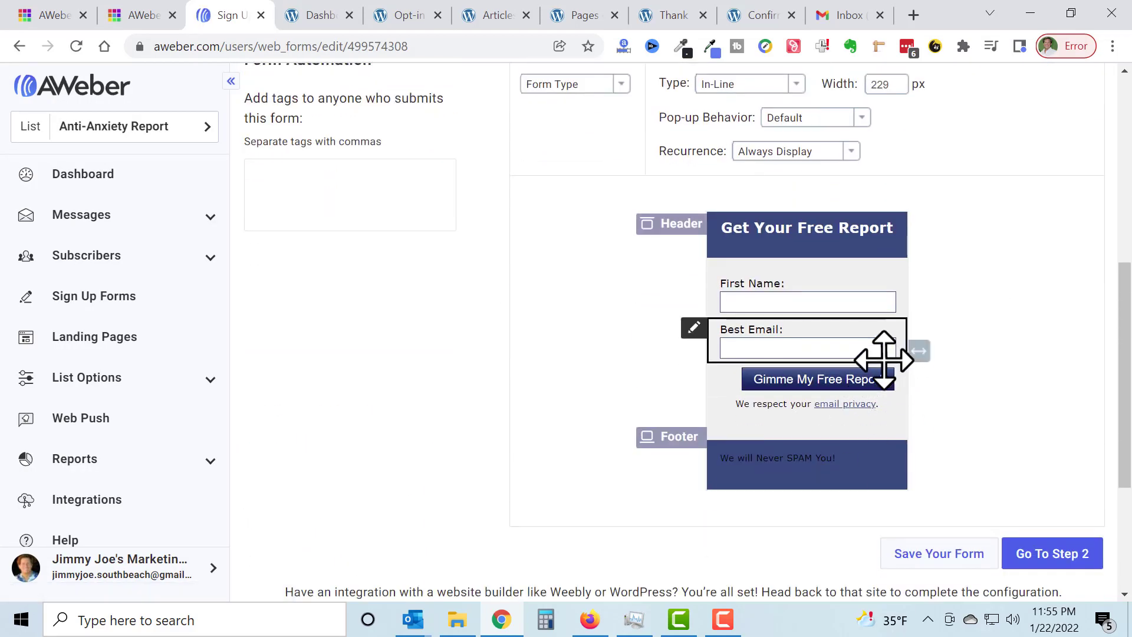
{"action": "scroll", "coordinate": [887, 365], "scroll_direction": "up", "scroll_amount": 7}
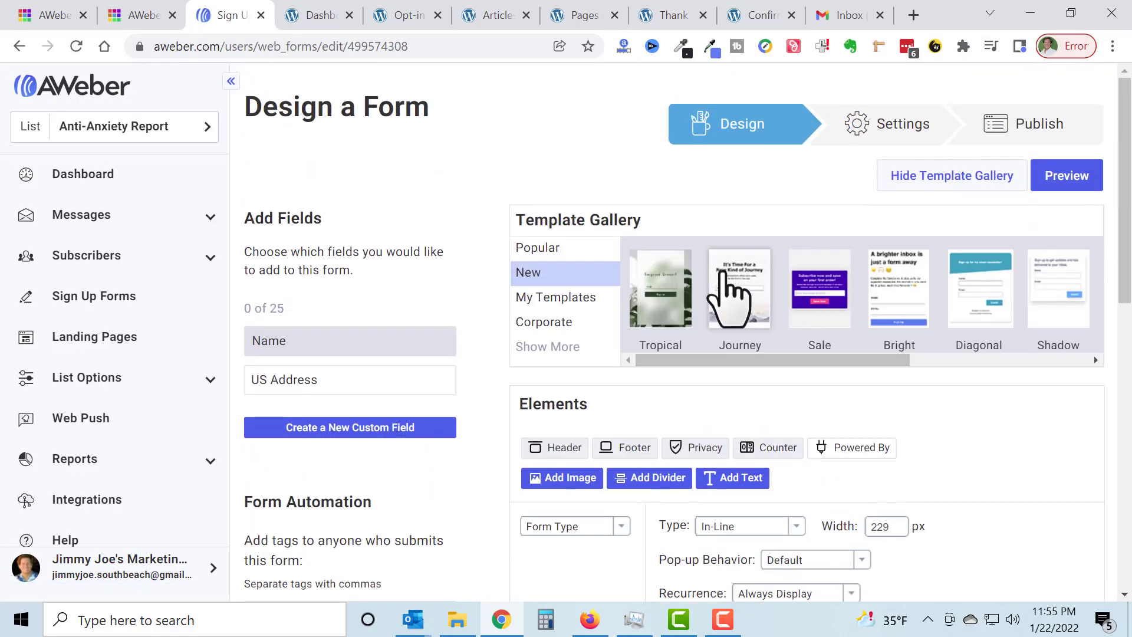
Step: Return to the sign-up forms list and create a new sign-up form for a website
{"action": "left_click", "coordinate": [104, 302]}
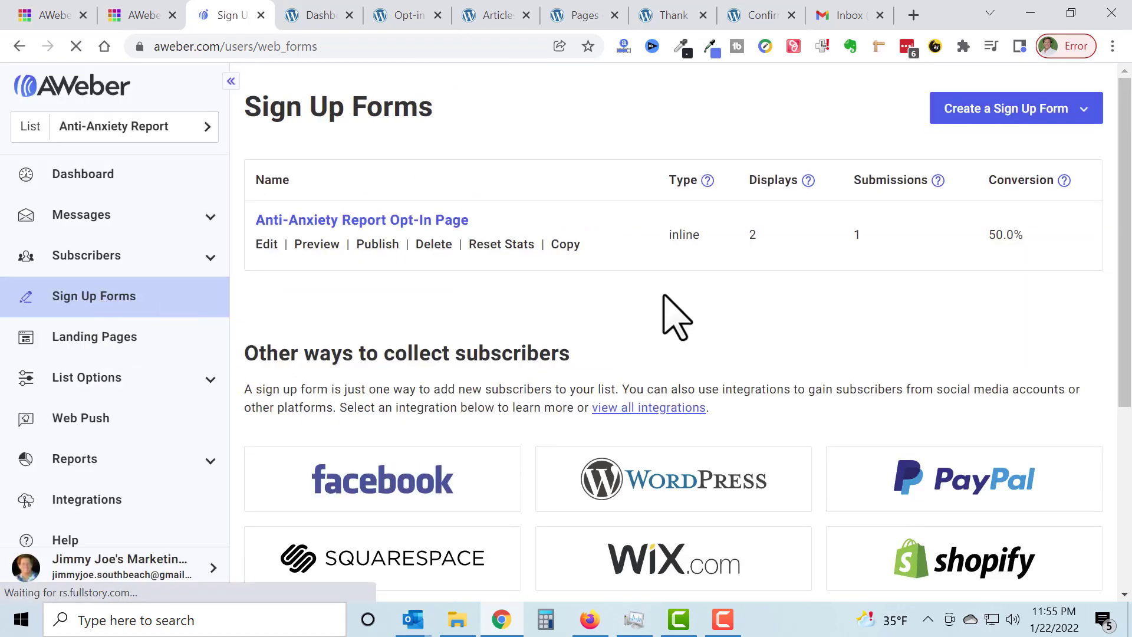
{"action": "left_click", "coordinate": [1041, 112]}
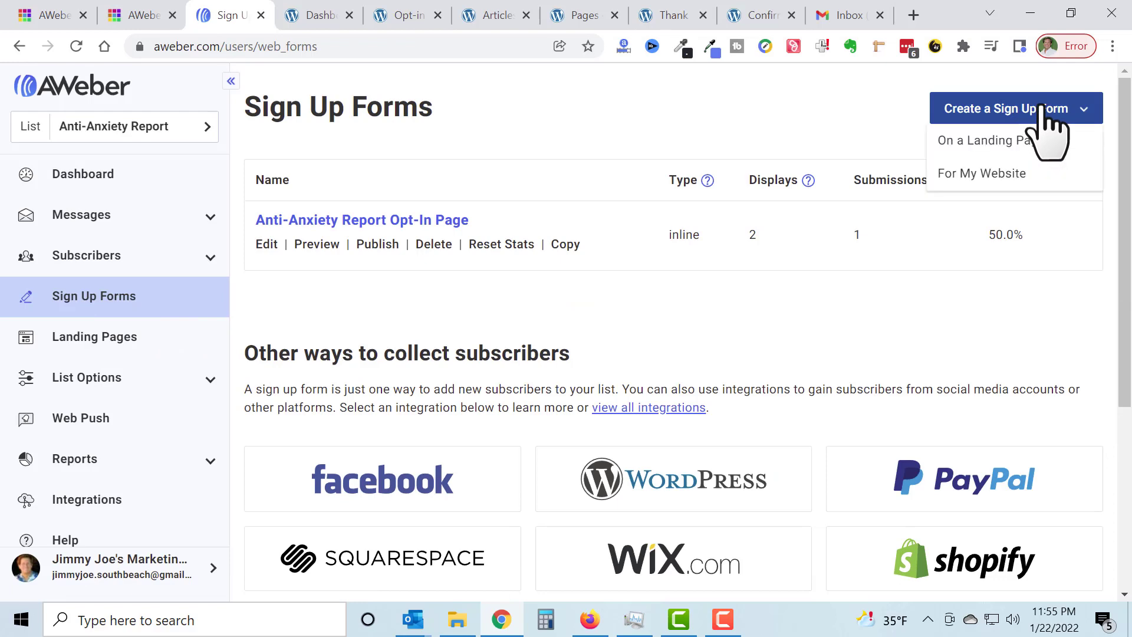
{"action": "left_click", "coordinate": [1001, 177]}
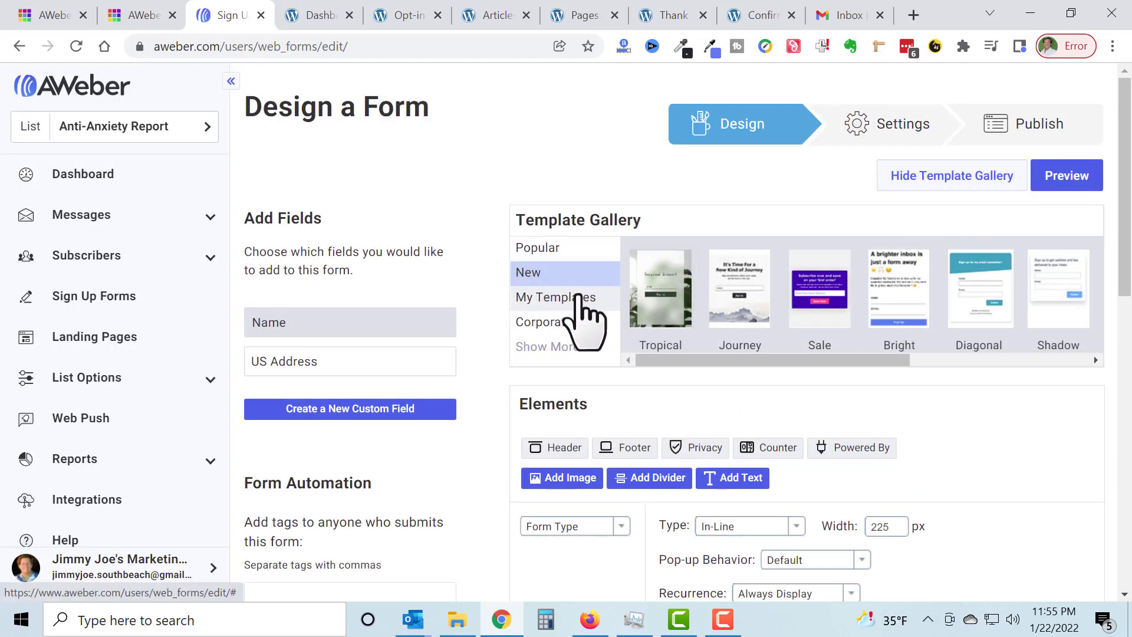
Step: Load the Basic template from the Popular template category into the new form
{"action": "left_click", "coordinate": [550, 248]}
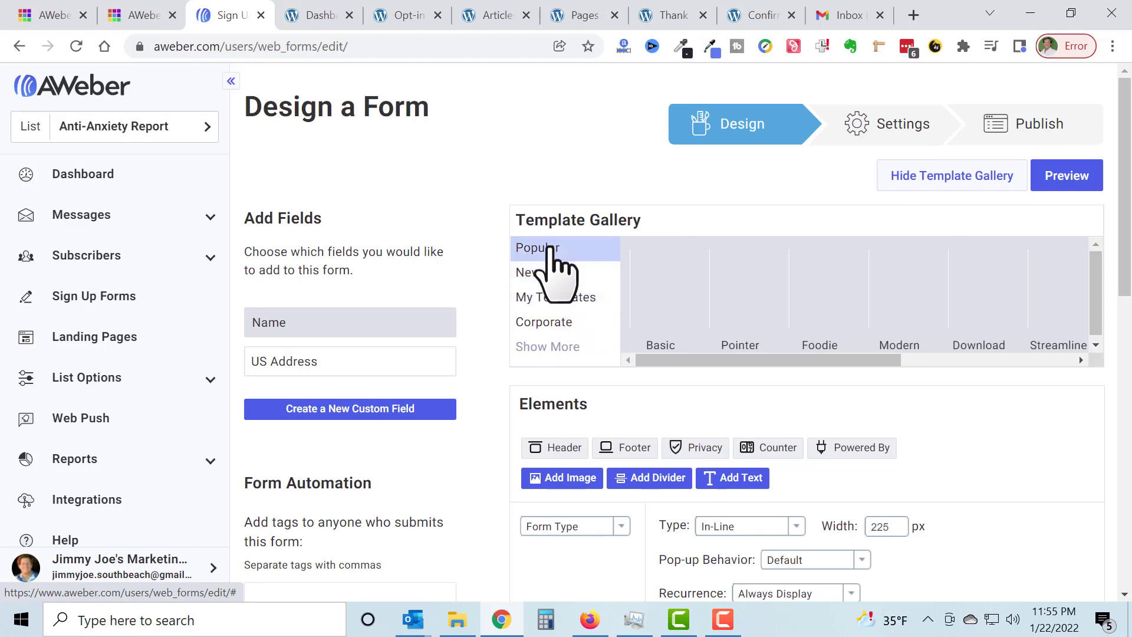
{"action": "left_click", "coordinate": [675, 321]}
{"action": "scroll", "coordinate": [595, 310], "scroll_direction": "down", "scroll_amount": 3}
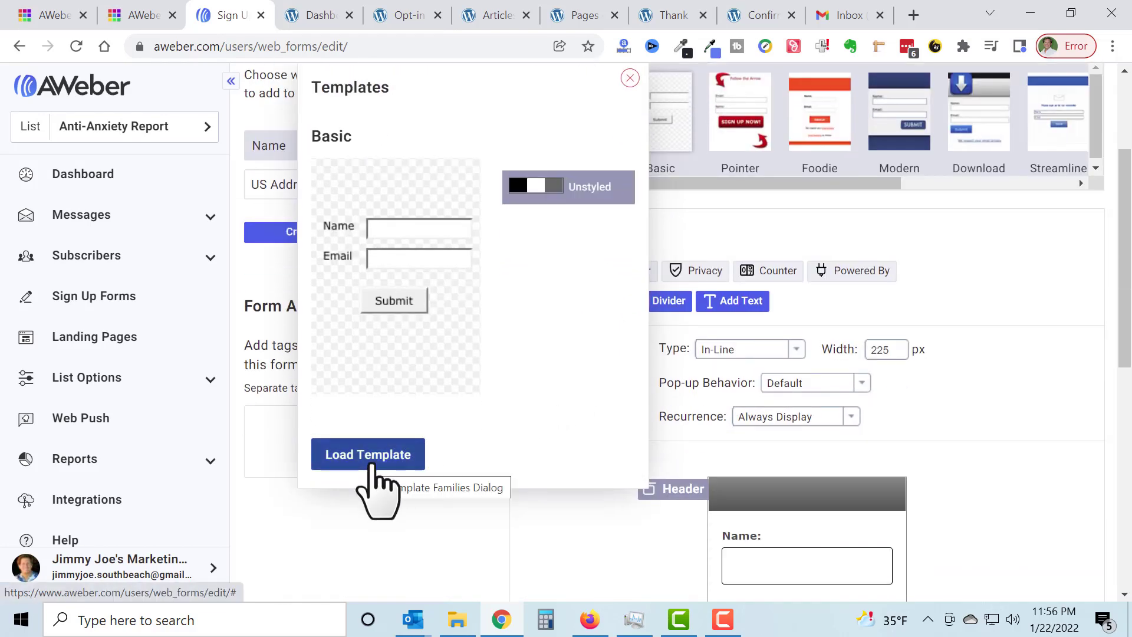
{"action": "left_click", "coordinate": [371, 466]}
{"action": "scroll", "coordinate": [973, 384], "scroll_direction": "down", "scroll_amount": 3}
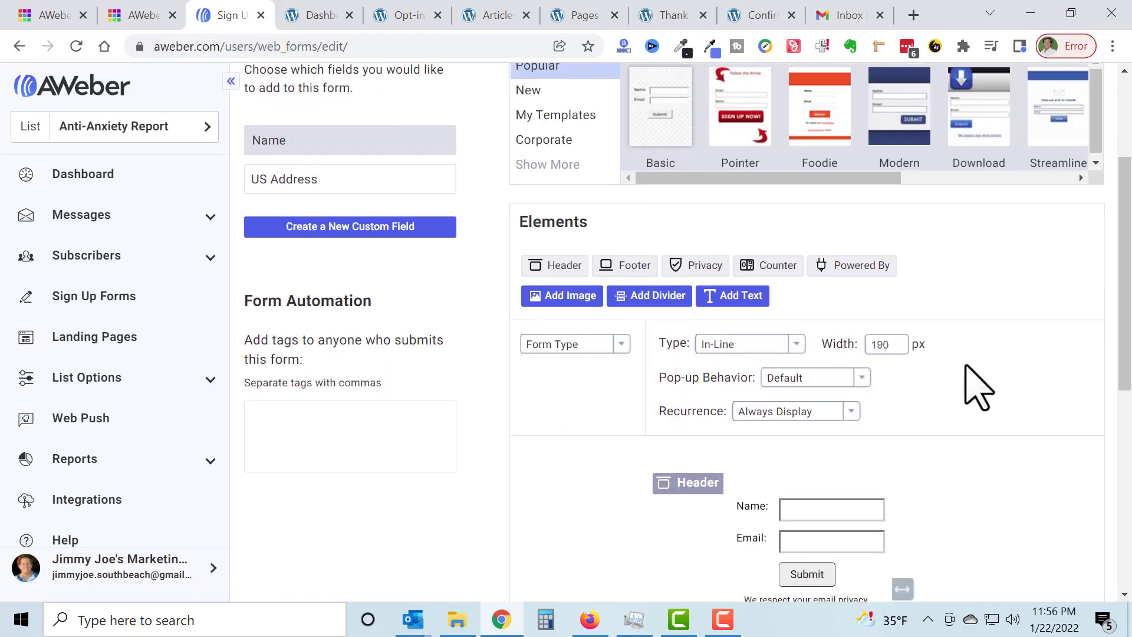
Step: Widen the form to about 211 px and delete its header
{"action": "scroll", "coordinate": [977, 389], "scroll_direction": "down", "scroll_amount": 3}
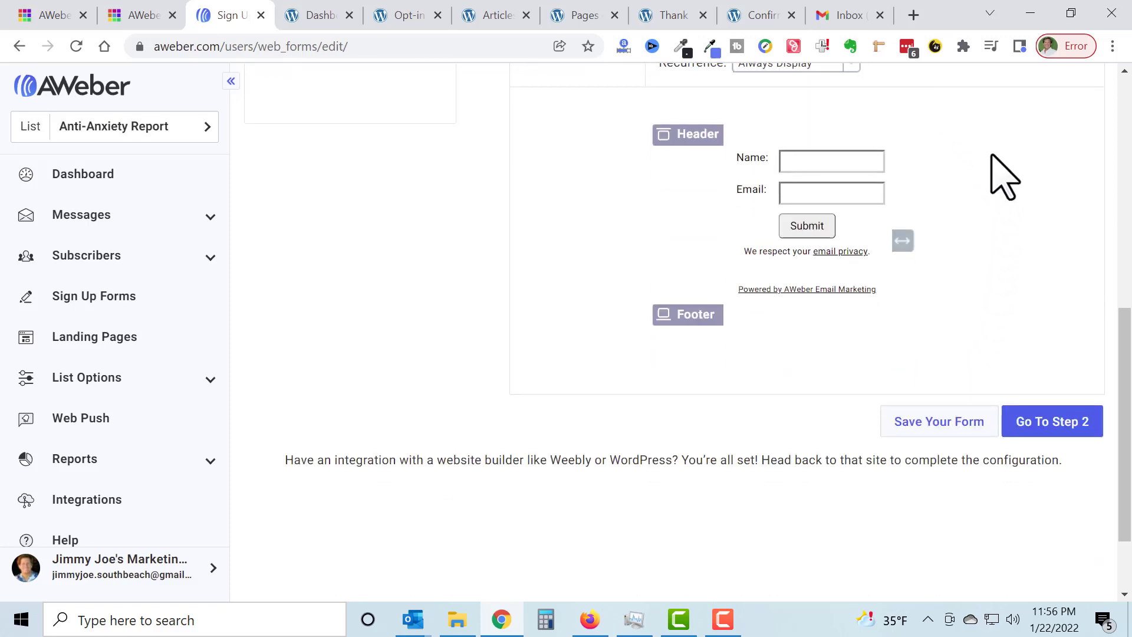
{"action": "scroll", "coordinate": [997, 171], "scroll_direction": "up", "scroll_amount": 2}
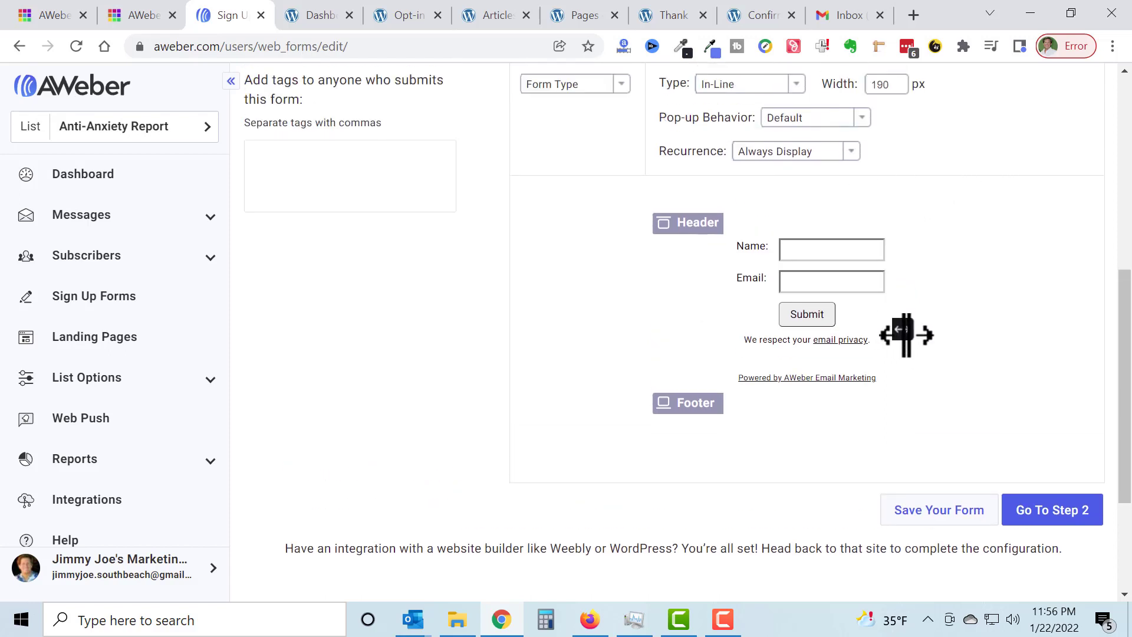
{"action": "left_click_drag", "start_coordinate": [906, 335], "coordinate": [925, 354]}
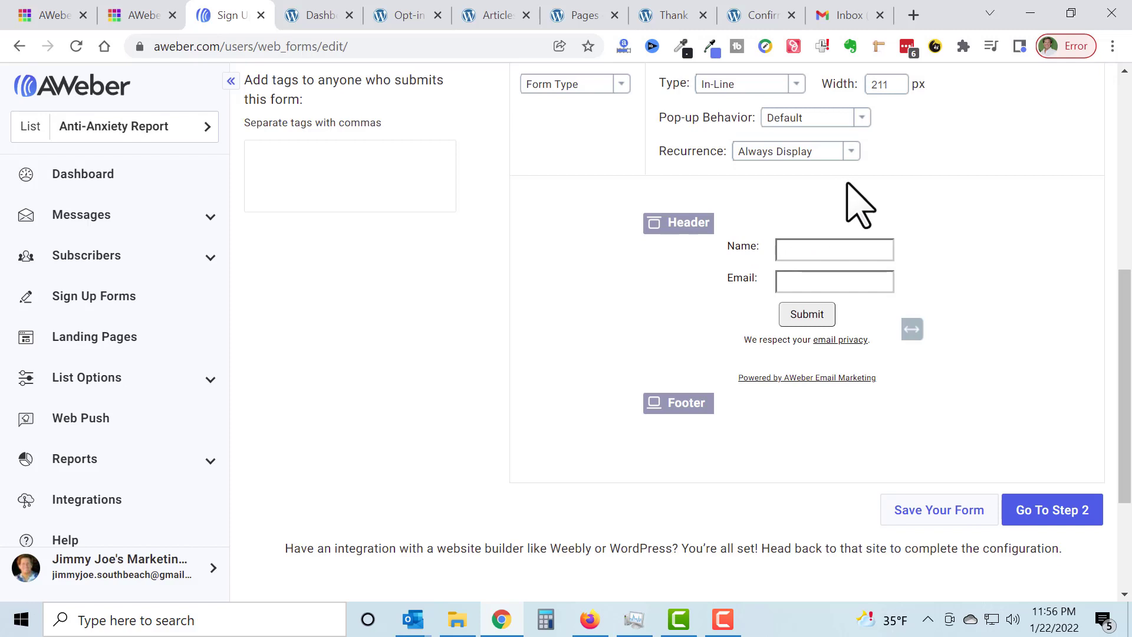
{"action": "mouse_move", "coordinate": [853, 230]}
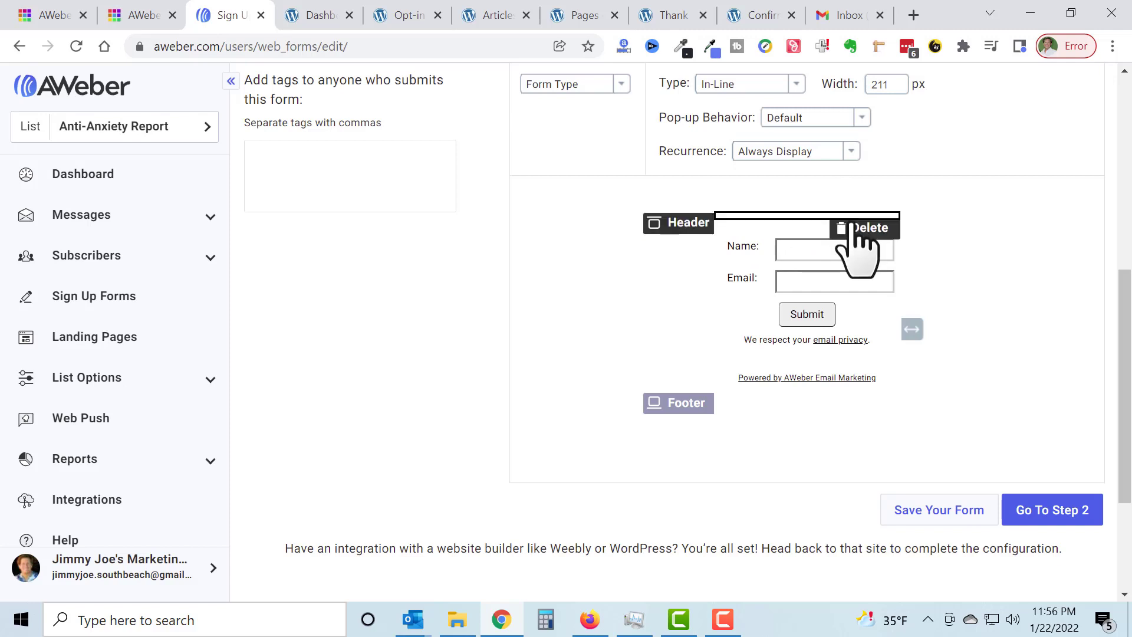
{"action": "left_click", "coordinate": [861, 227]}
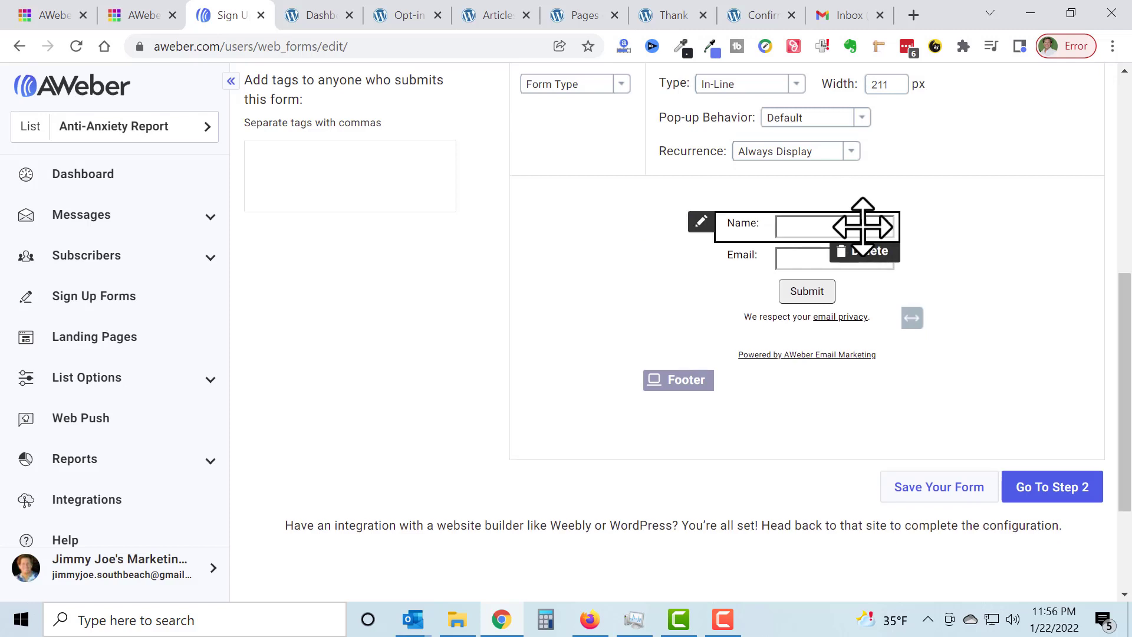
Step: Set the name field's label to "First Name:", keep it collected as a single Full Name field, and save the field
{"action": "left_click", "coordinate": [756, 229]}
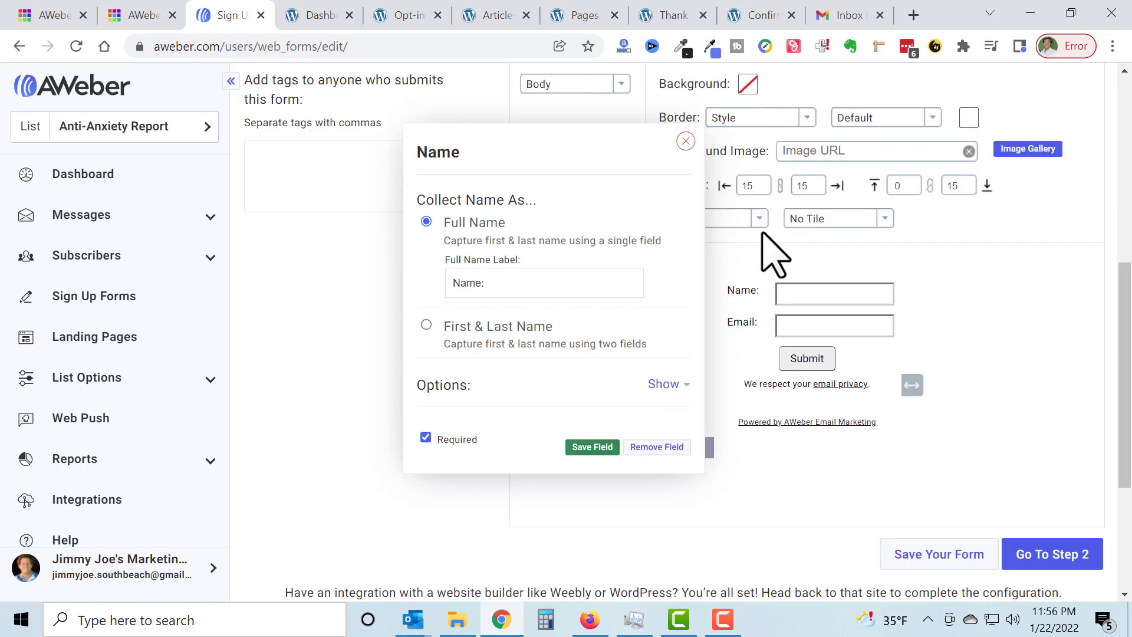
{"action": "left_click", "coordinate": [453, 285]}
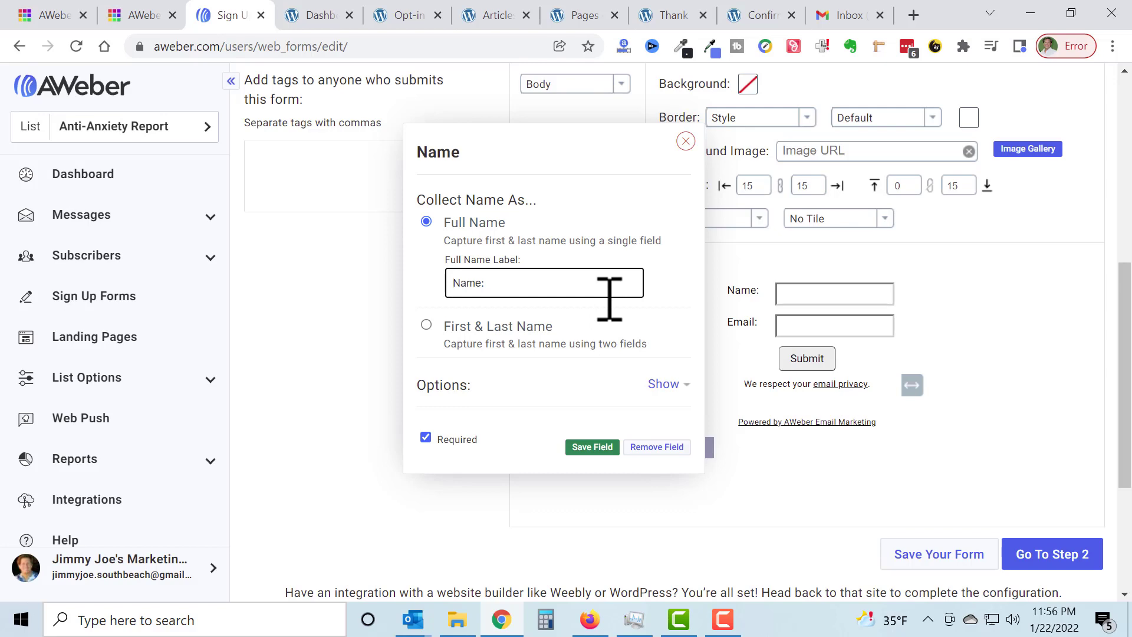
{"action": "type", "text": "First"}
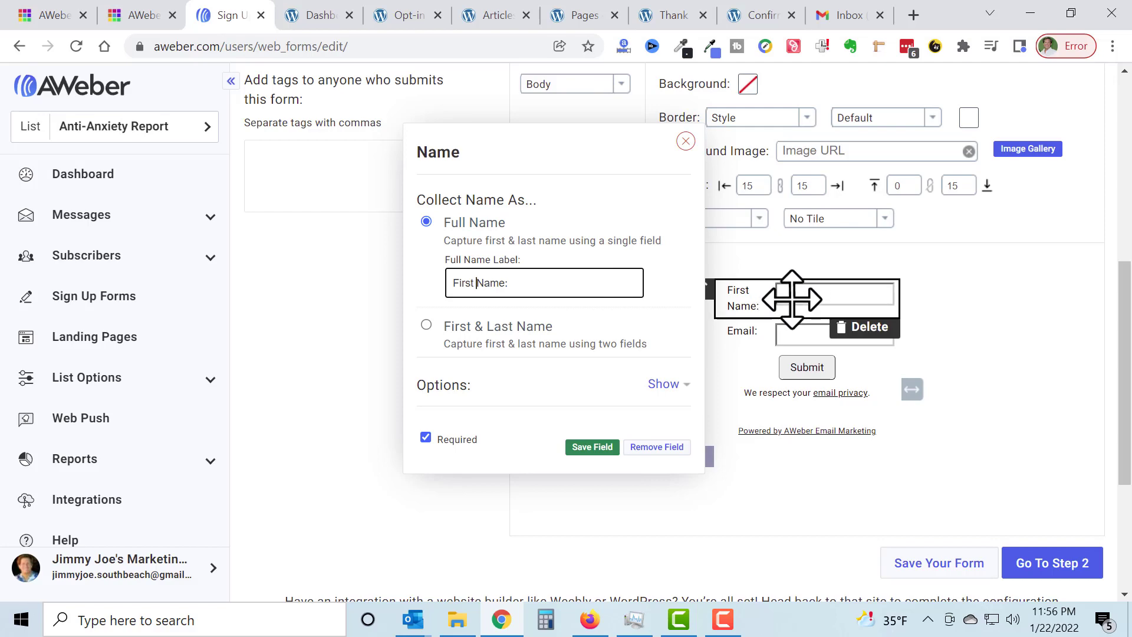
{"action": "left_click", "coordinate": [425, 326]}
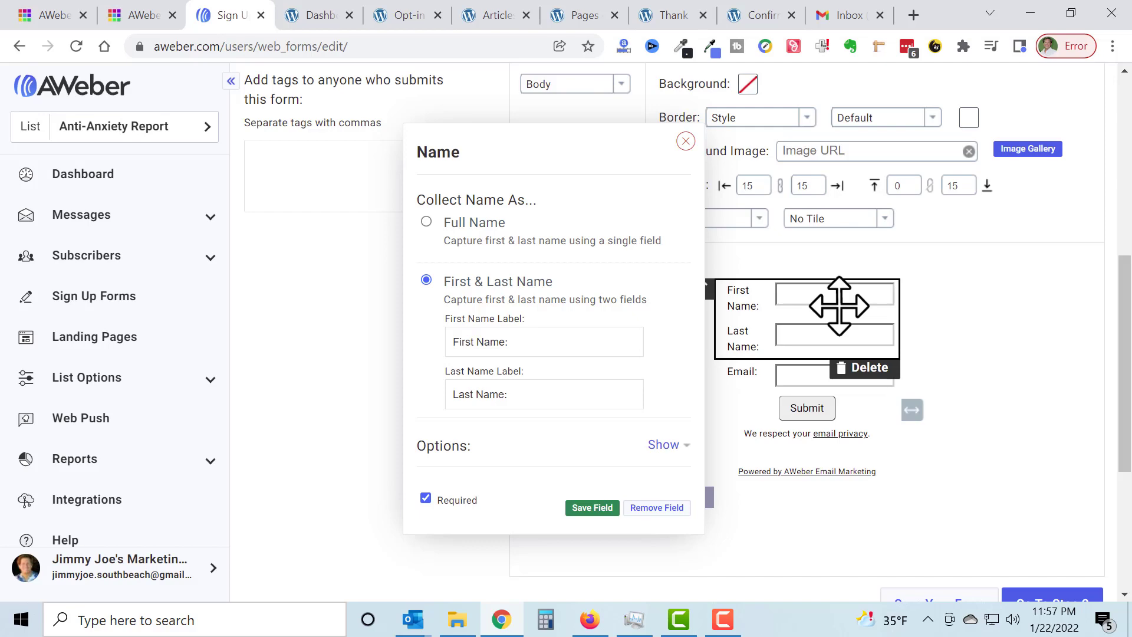
{"action": "left_click", "coordinate": [426, 222]}
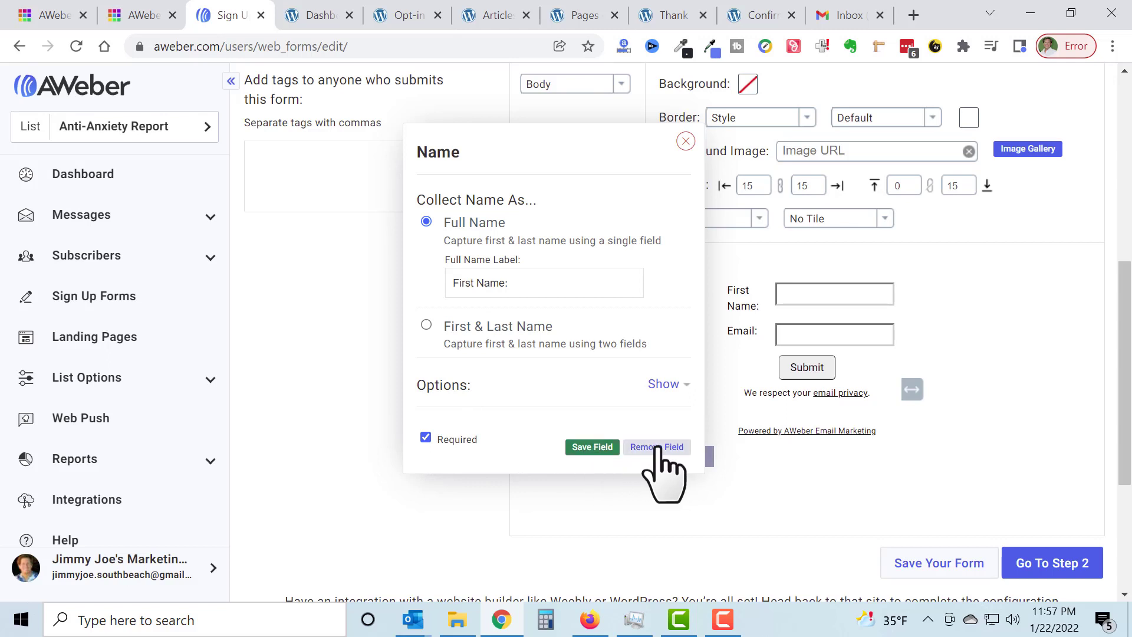
{"action": "left_click", "coordinate": [589, 446]}
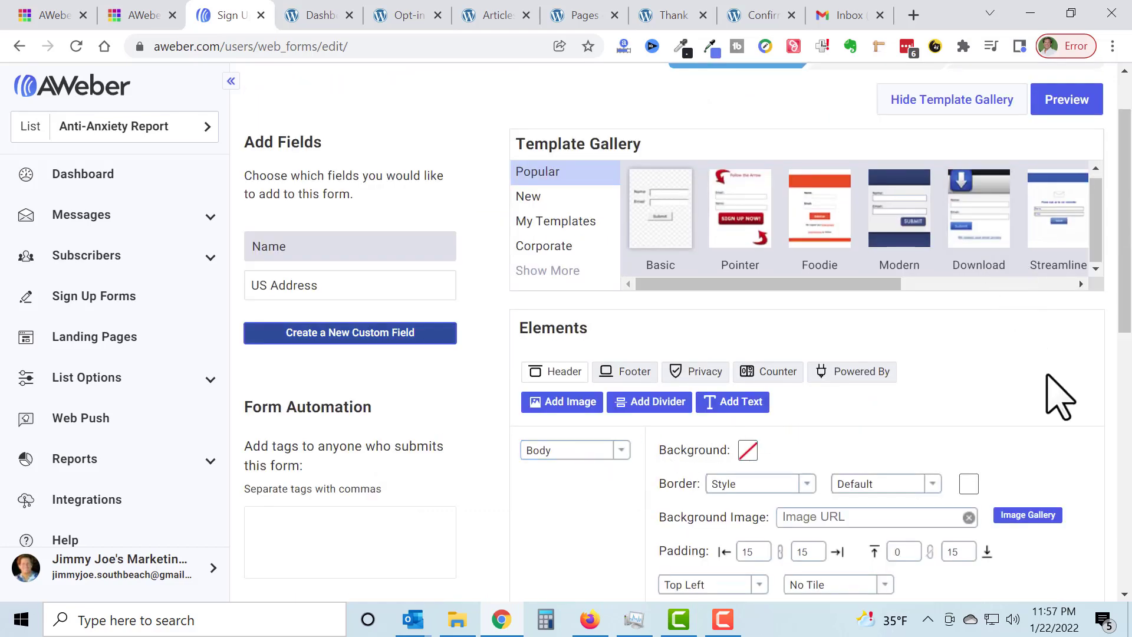
Step: Widen the form slightly more so the name and email fields get longer
{"action": "scroll", "coordinate": [1059, 396], "scroll_direction": "down", "scroll_amount": 6}
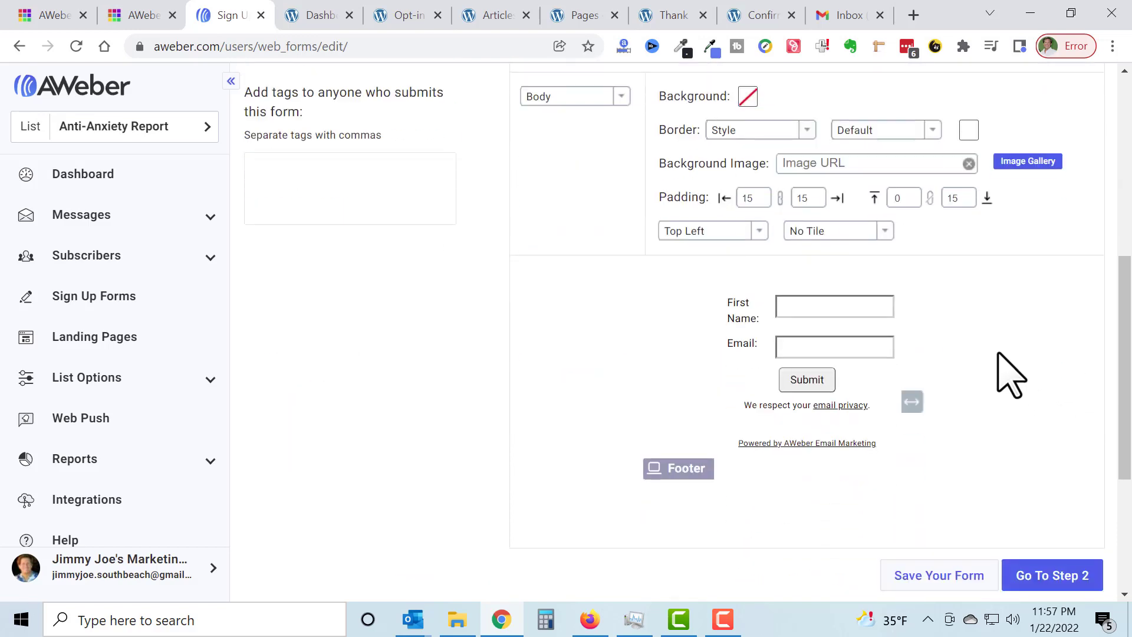
{"action": "left_click_drag", "start_coordinate": [912, 401], "coordinate": [935, 400]}
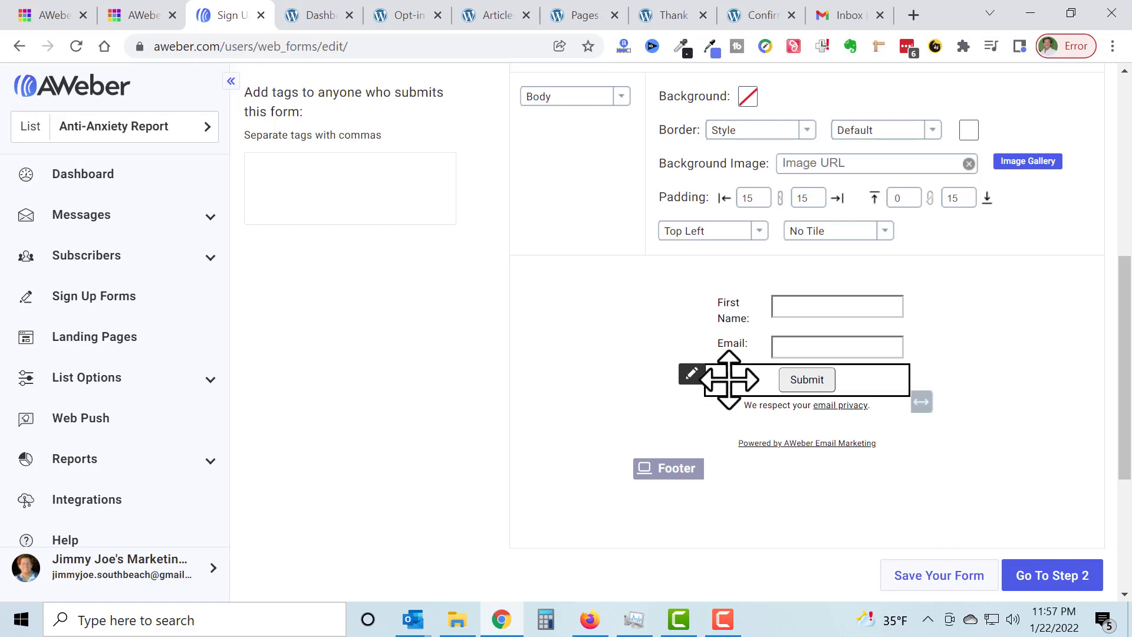
Step: Change the email field's label to "Best Email:" and save the field
{"action": "left_click", "coordinate": [746, 355]}
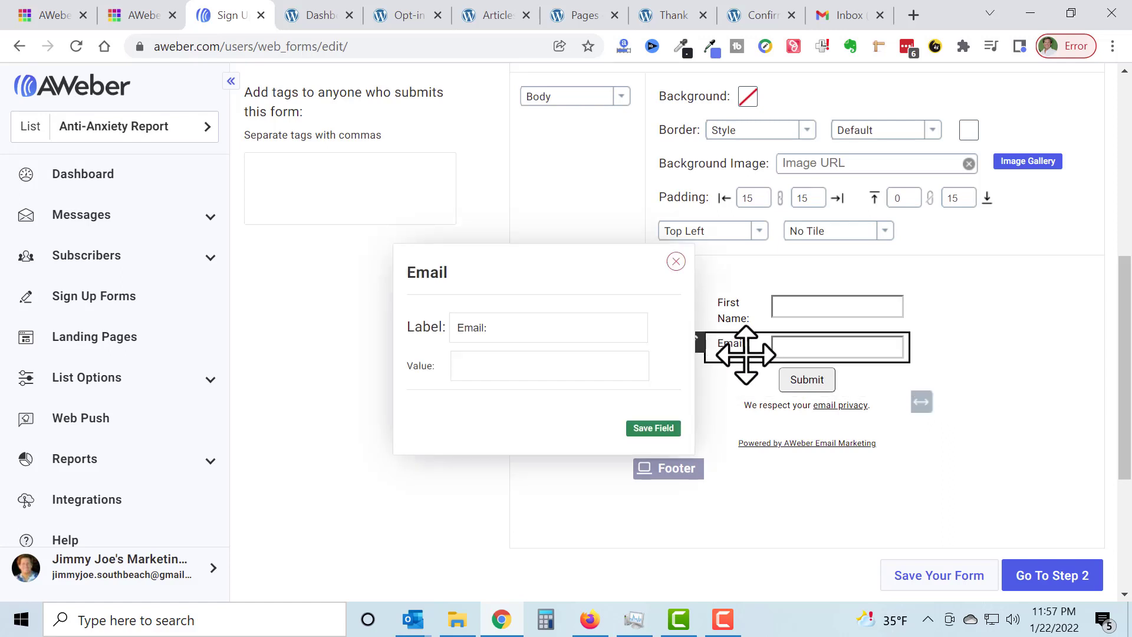
{"action": "left_click", "coordinate": [464, 328]}
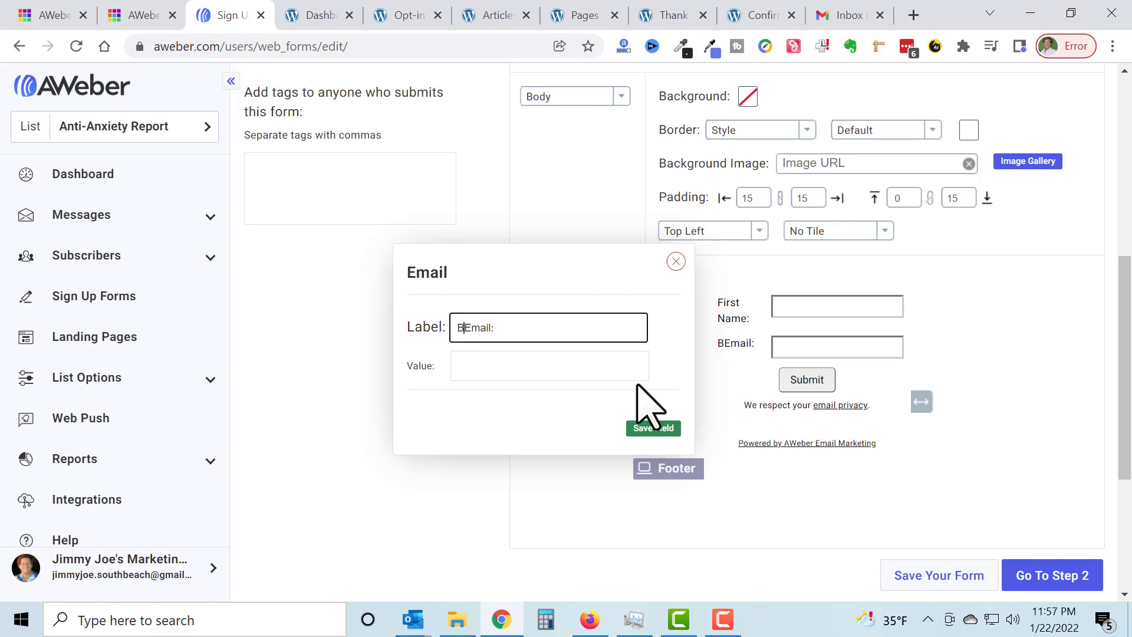
{"action": "type", "text": "Best"}
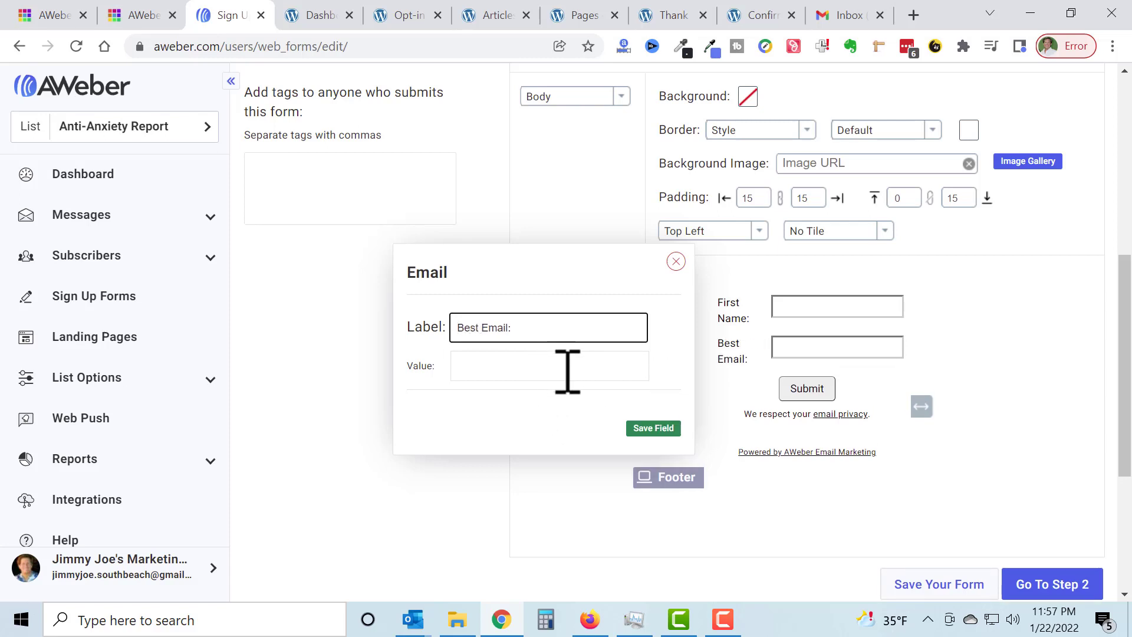
{"action": "left_click", "coordinate": [647, 427]}
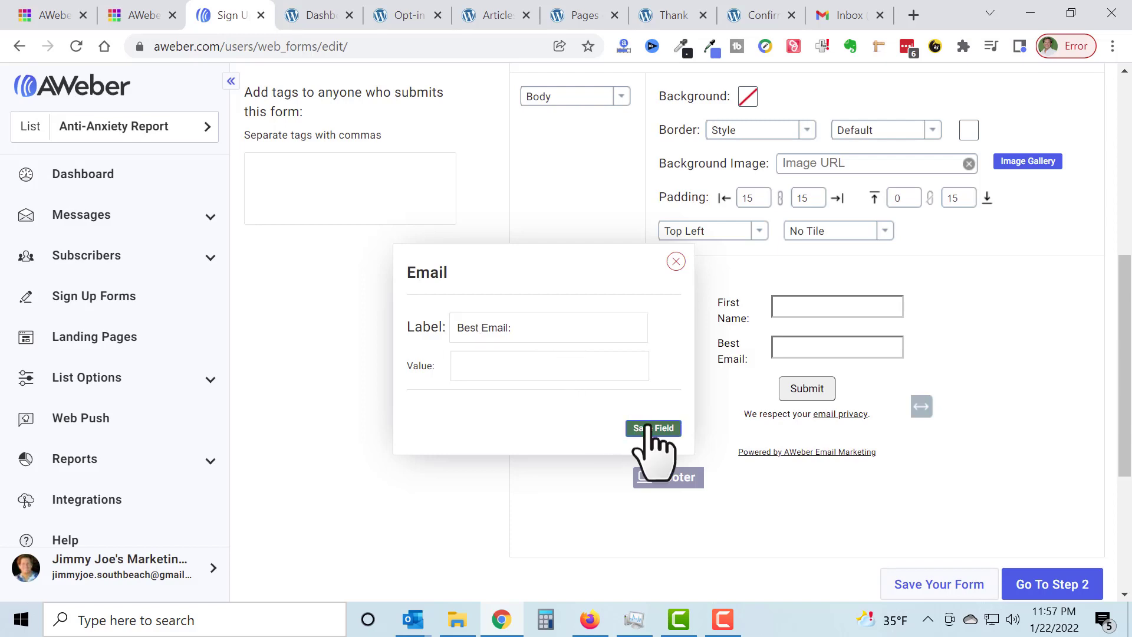
Step: Set the submit button's text to "Gimme My Free Report" and save the field
{"action": "scroll", "coordinate": [1079, 341], "scroll_direction": "down", "scroll_amount": 7}
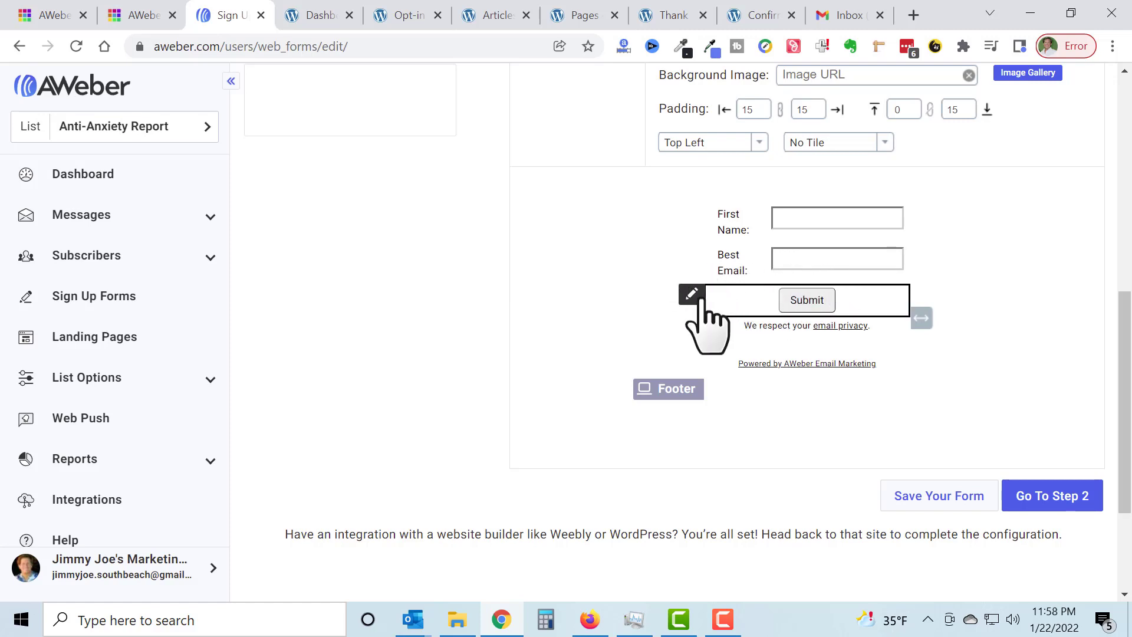
{"action": "left_click", "coordinate": [746, 302]}
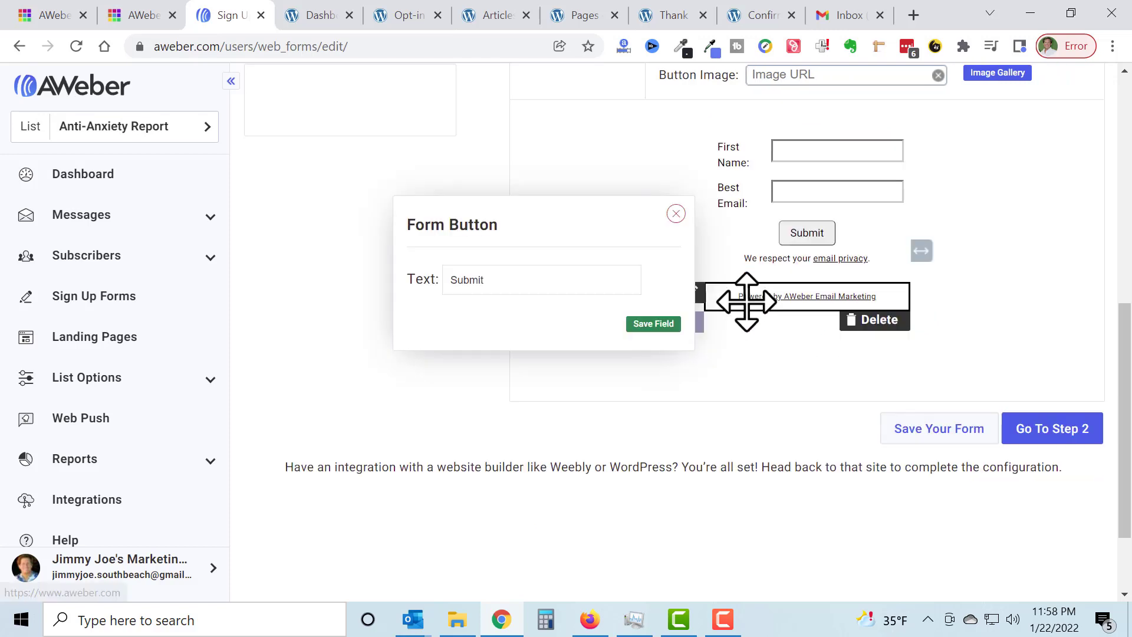
{"action": "double_click", "coordinate": [472, 281]}
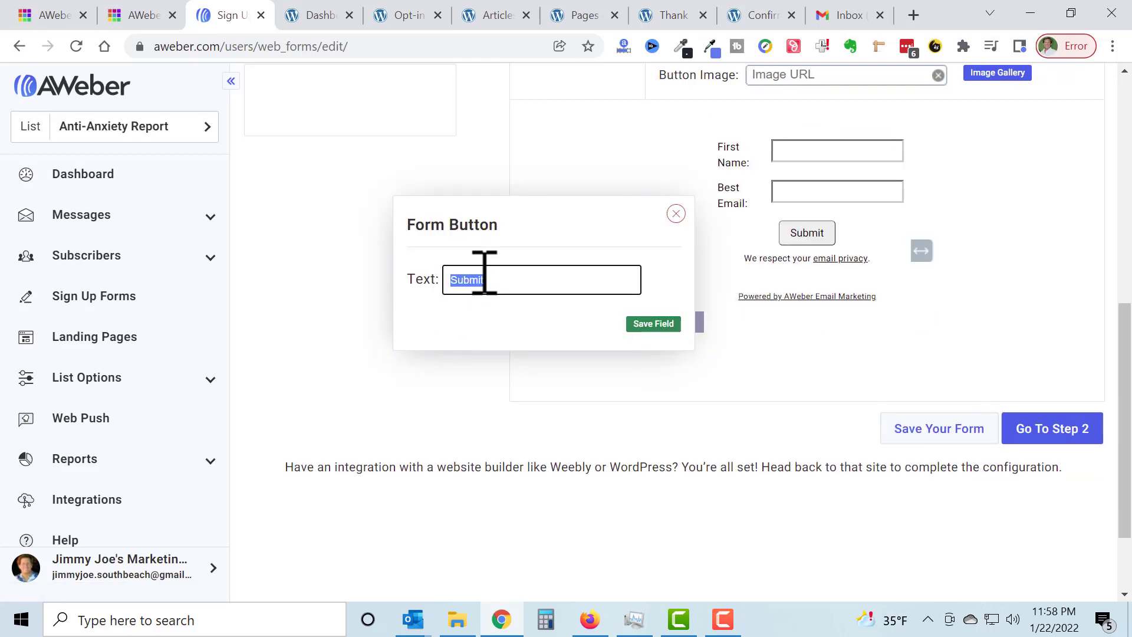
{"action": "type", "text": "Gimme"}
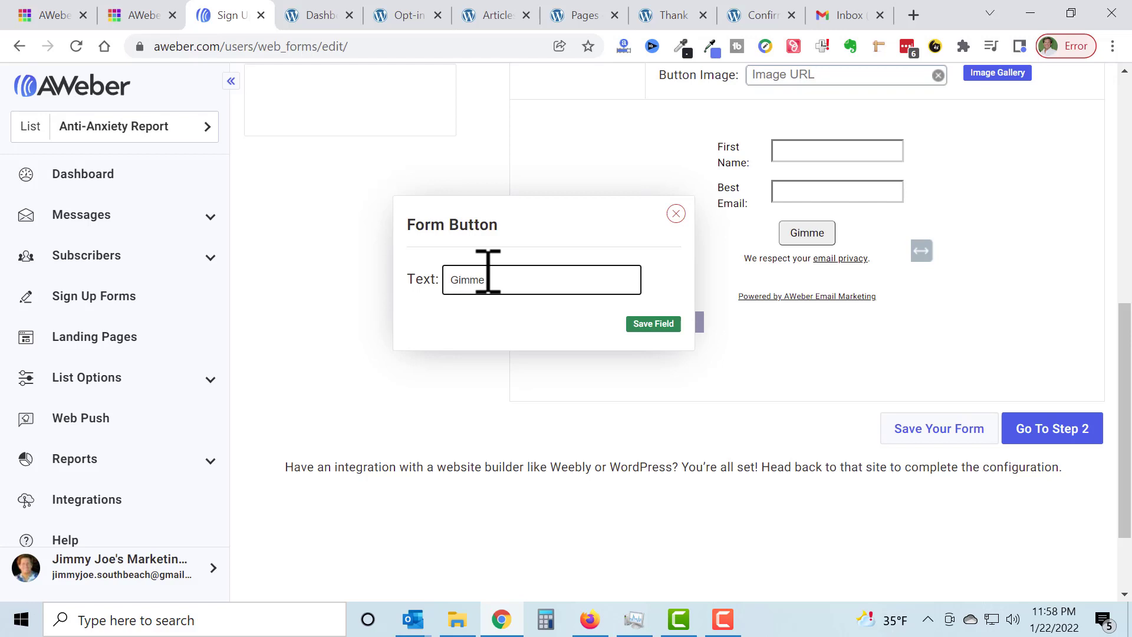
{"action": "type", "text": " My Free "}
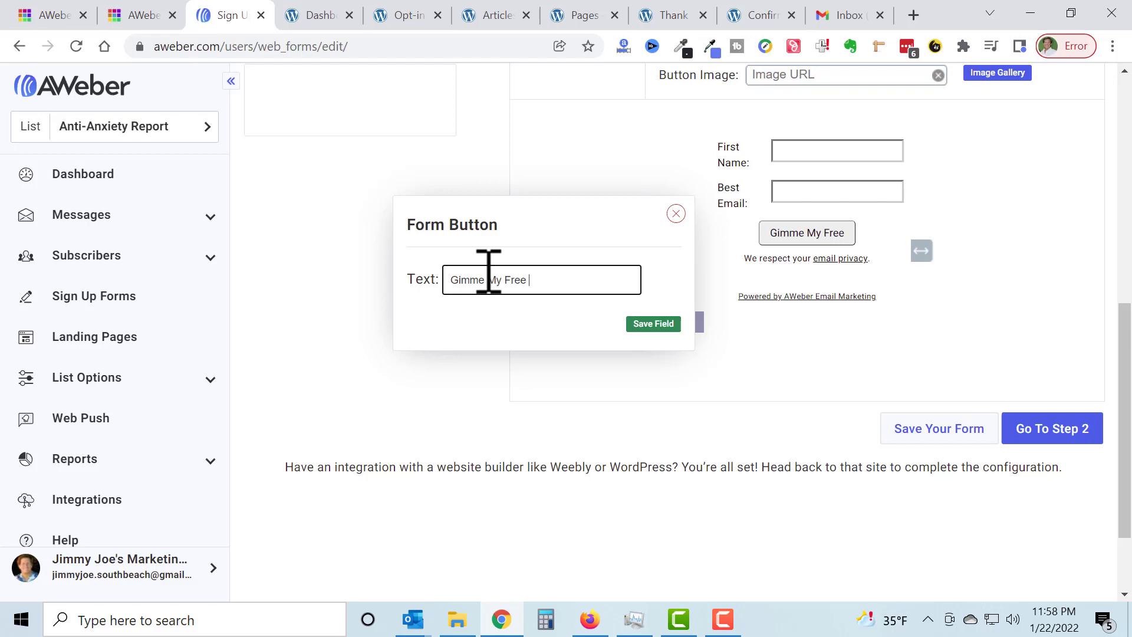
{"action": "type", "text": "Report"}
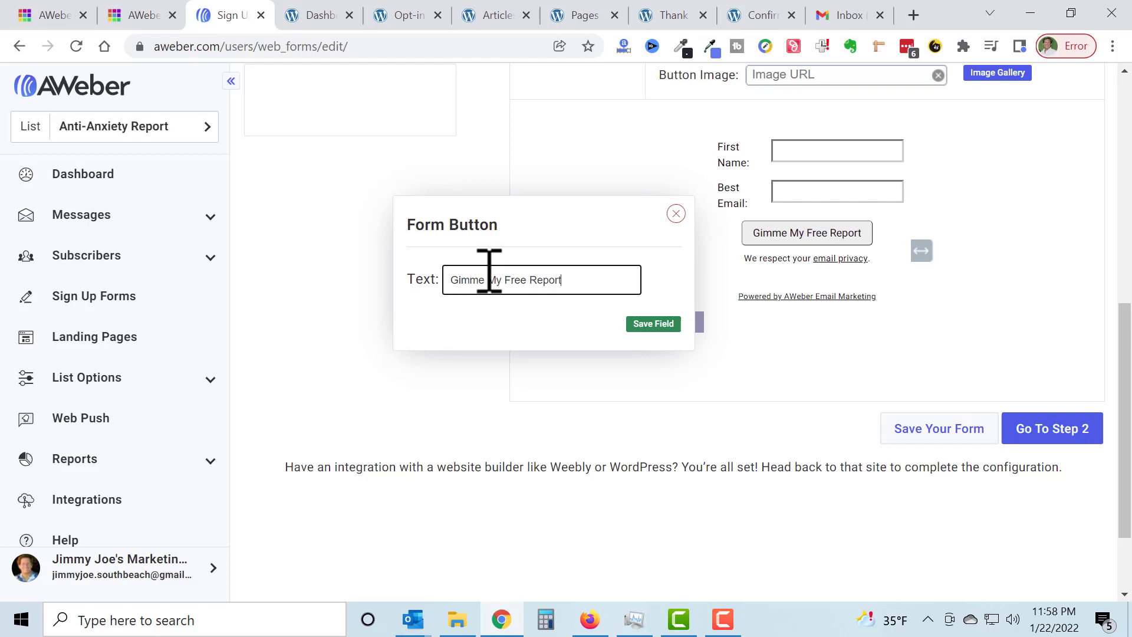
{"action": "left_click", "coordinate": [651, 324]}
{"action": "scroll", "coordinate": [1002, 369], "scroll_direction": "down", "scroll_amount": 7}
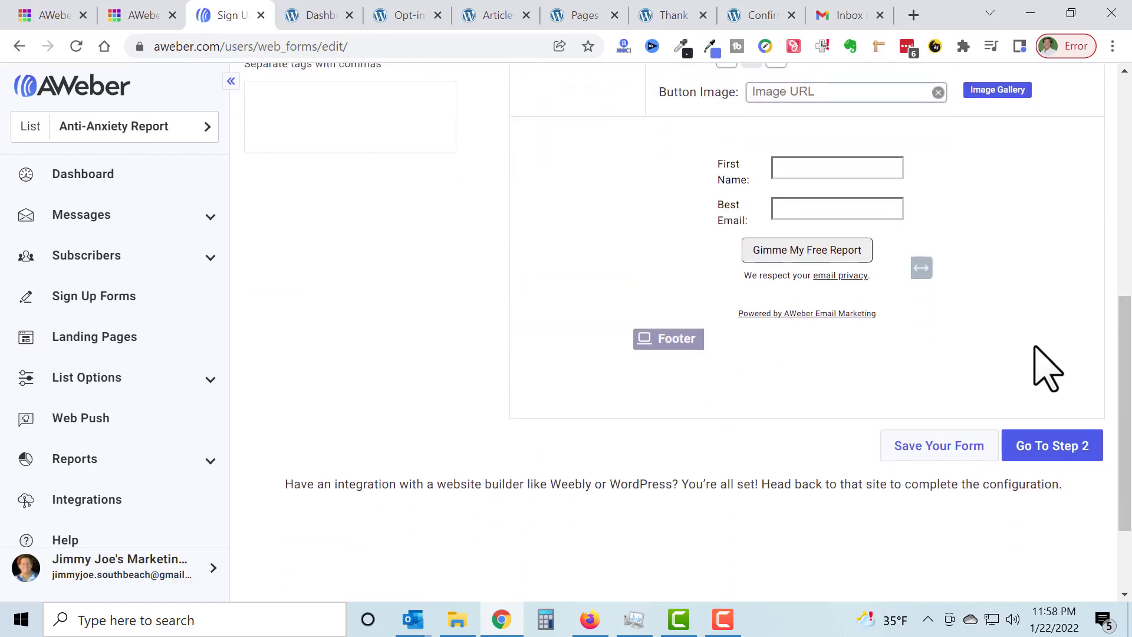
{"action": "scroll", "coordinate": [1026, 368], "scroll_direction": "up", "scroll_amount": 1}
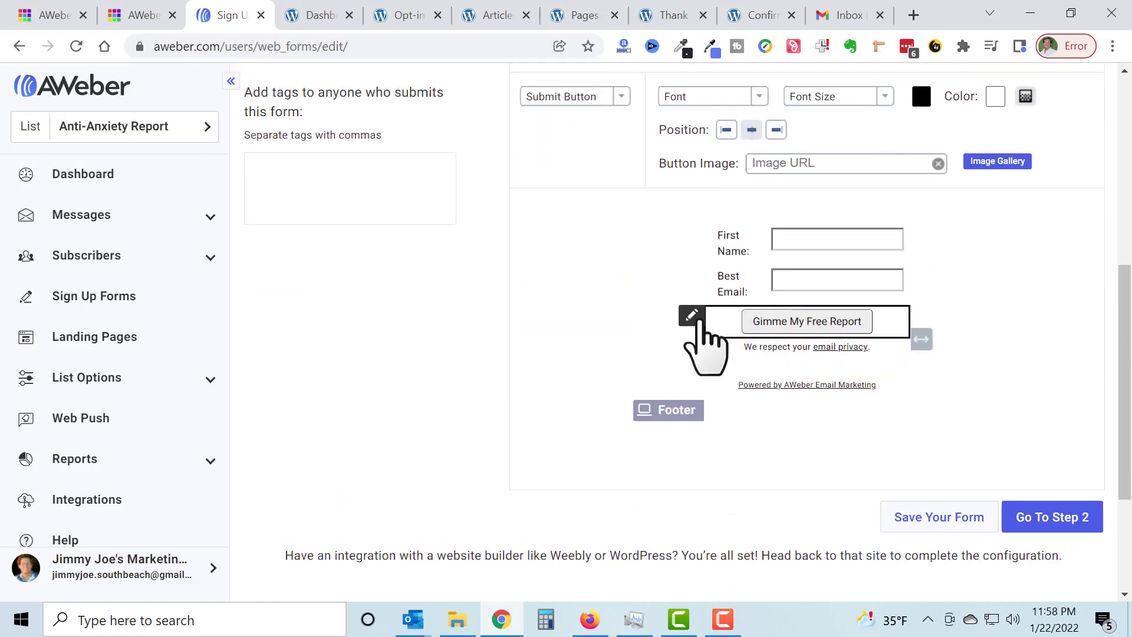
{"action": "left_click", "coordinate": [699, 316]}
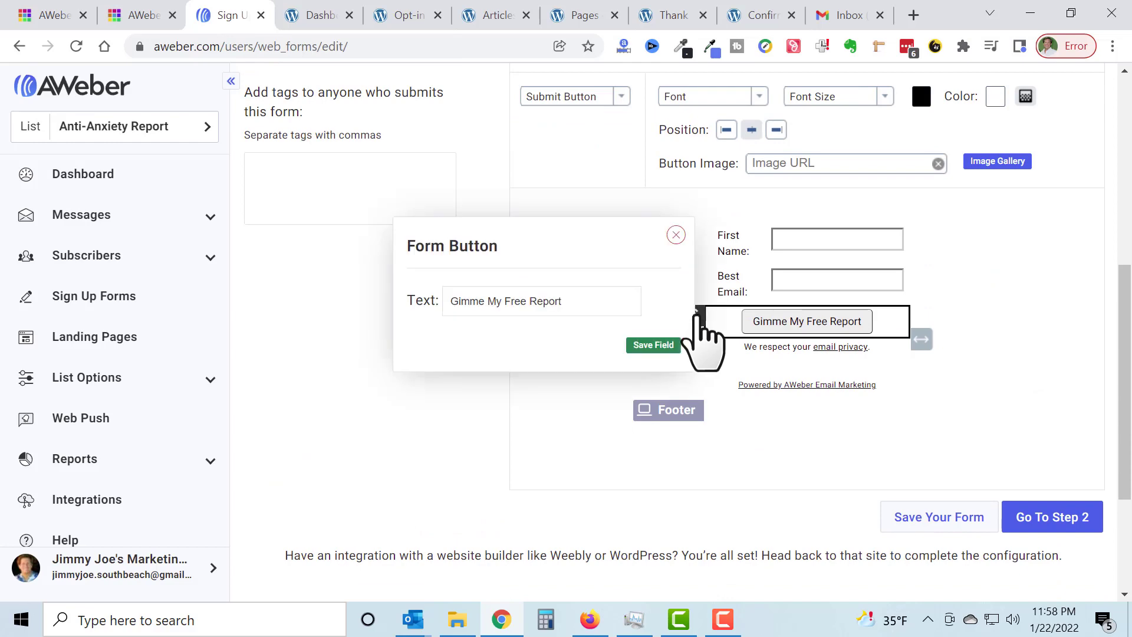
{"action": "left_click", "coordinate": [676, 235]}
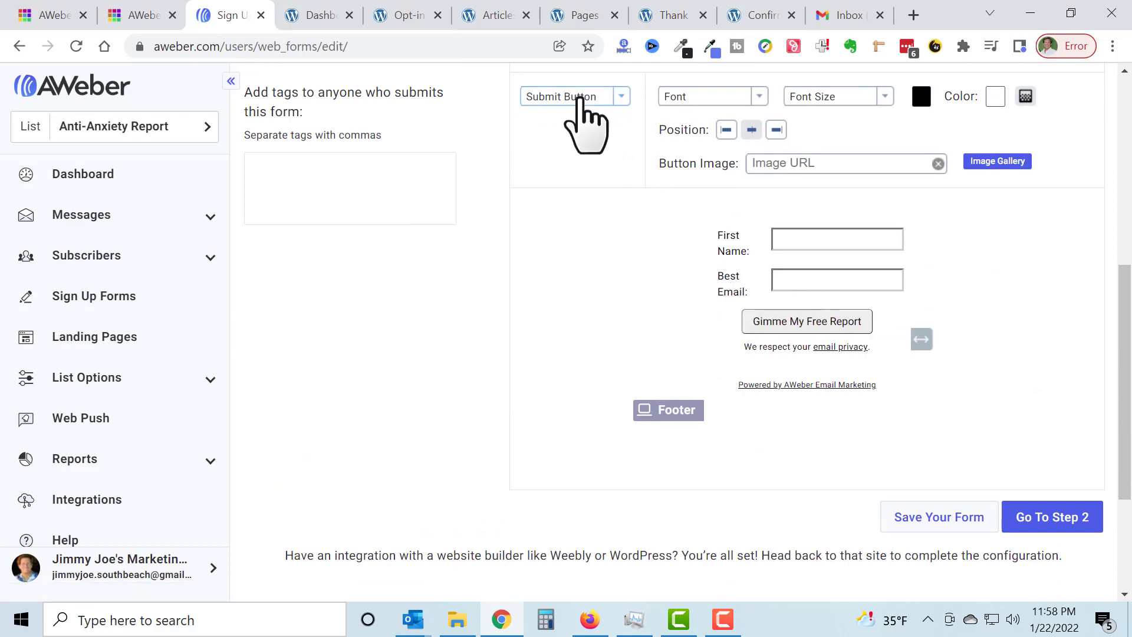
Step: Set the submit button's background color to the gold shade d49d11
{"action": "scroll", "coordinate": [597, 215], "scroll_direction": "up", "scroll_amount": 3}
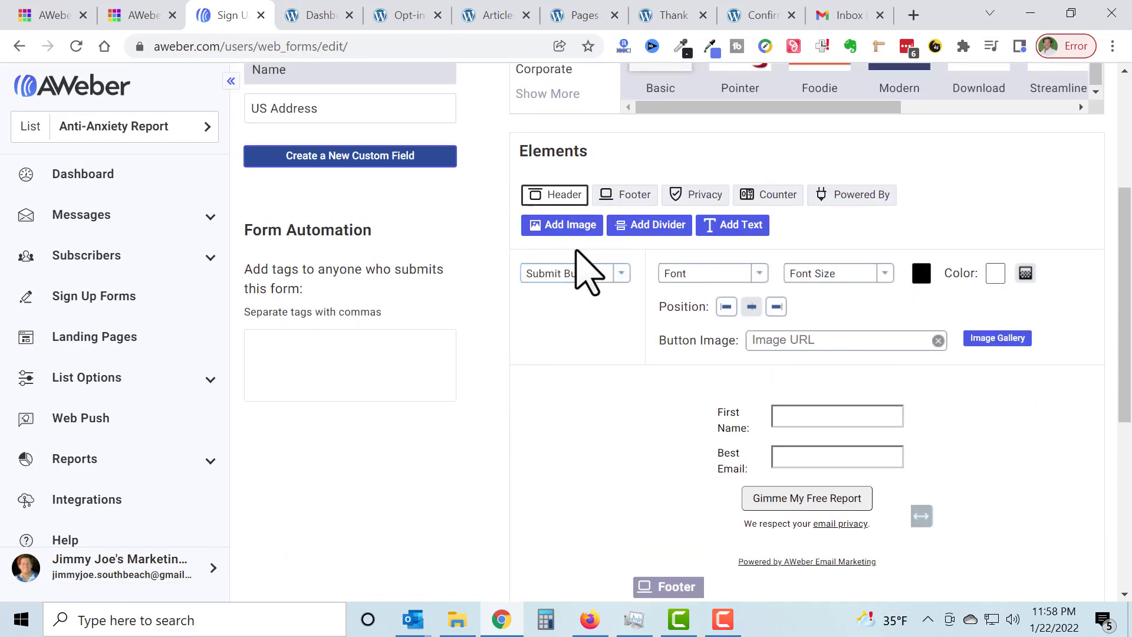
{"action": "left_click", "coordinate": [621, 274]}
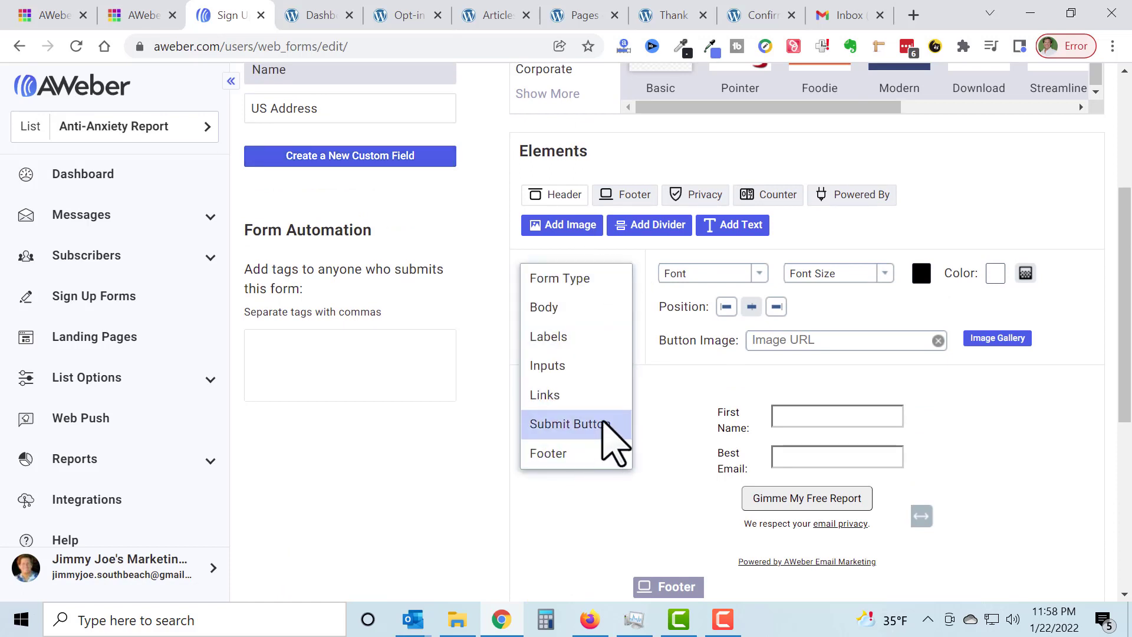
{"action": "left_click", "coordinate": [614, 442]}
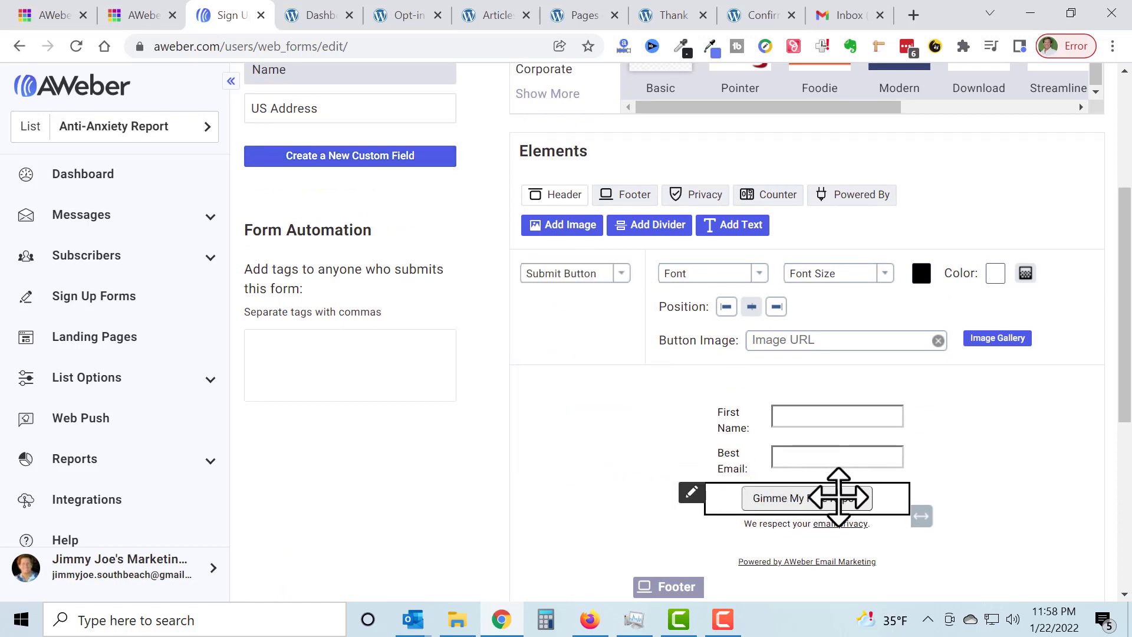
{"action": "left_click", "coordinate": [996, 274]}
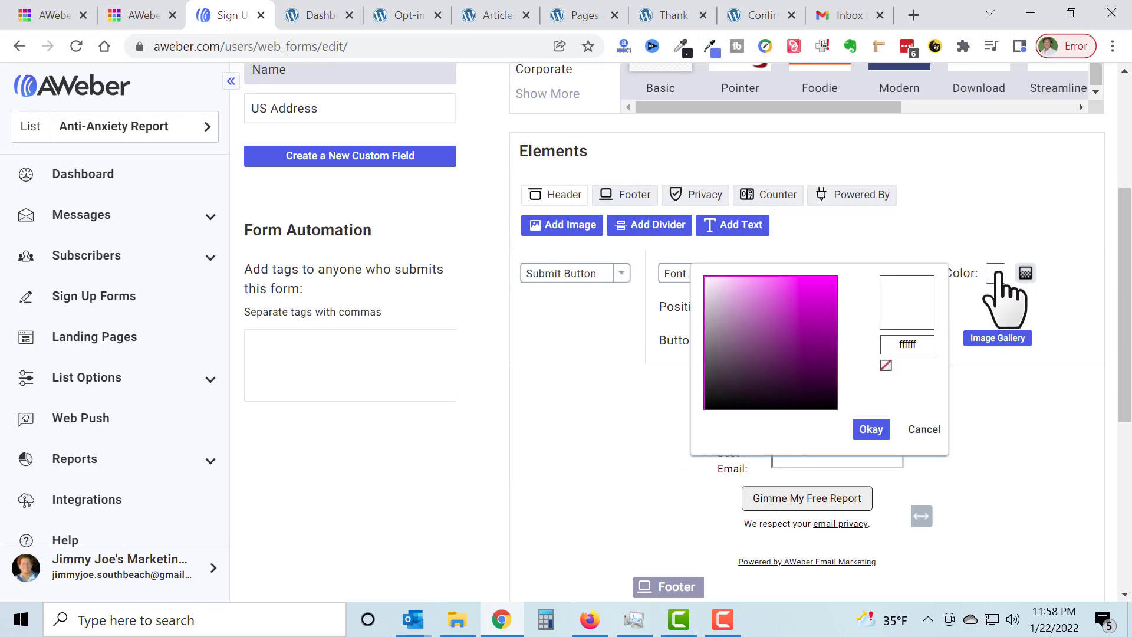
{"action": "left_click", "coordinate": [860, 359]}
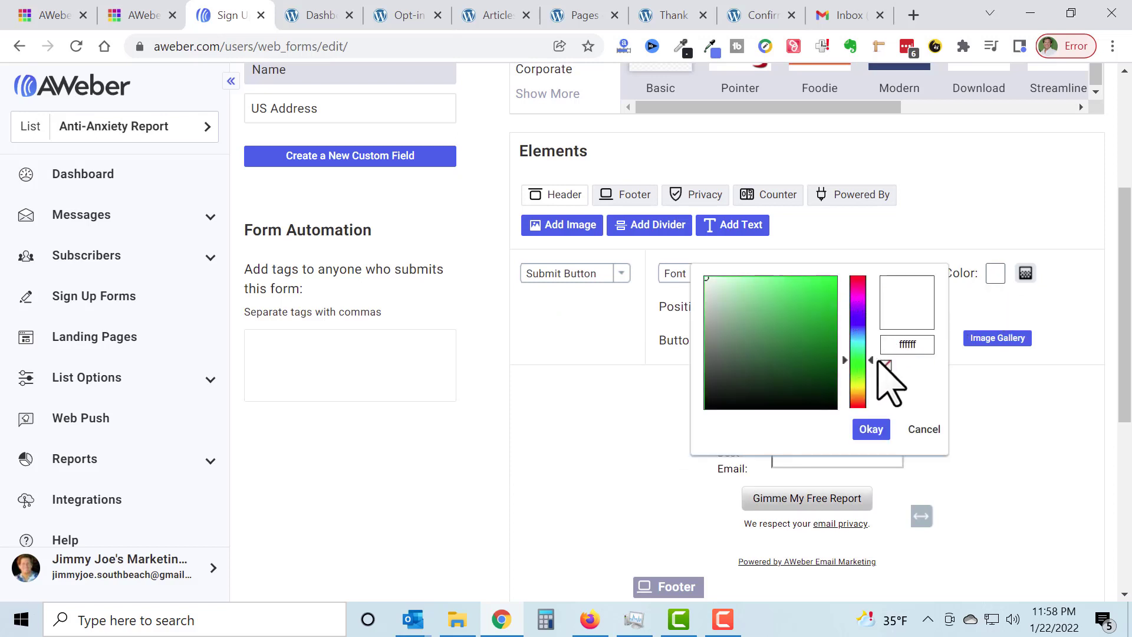
{"action": "mouse_move", "coordinate": [859, 353]}
{"action": "left_mouse_down"}
{"action": "mouse_move", "coordinate": [859, 308]}
{"action": "mouse_move", "coordinate": [872, 429]}
{"action": "mouse_move", "coordinate": [859, 397]}
{"action": "left_mouse_up"}
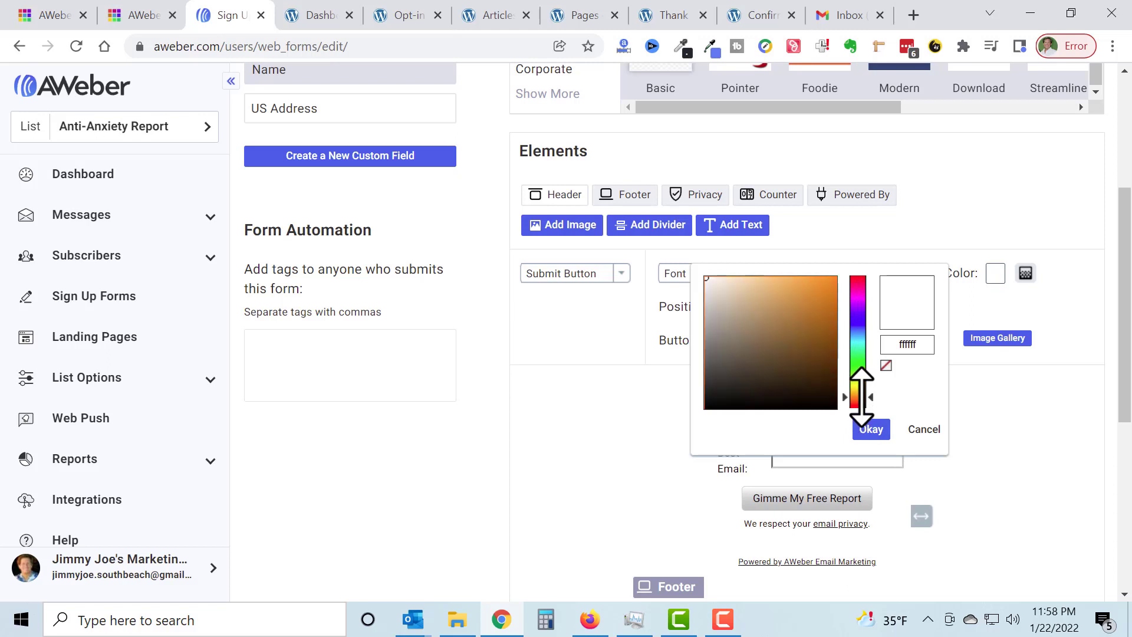
{"action": "left_click", "coordinate": [827, 286]}
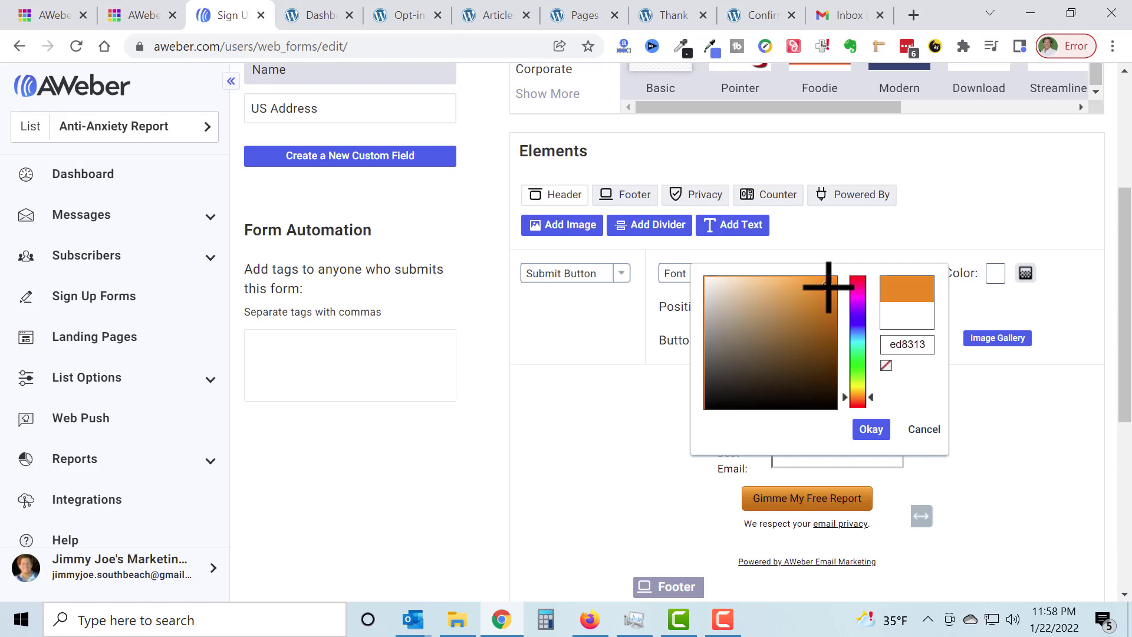
{"action": "left_click", "coordinate": [860, 392]}
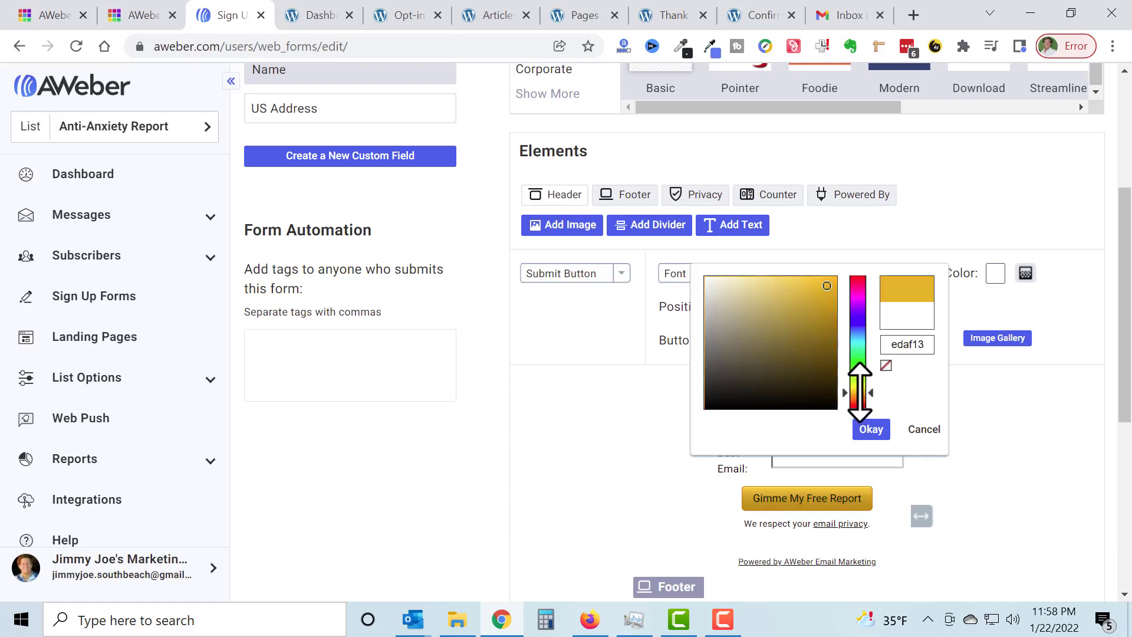
{"action": "left_click", "coordinate": [827, 299]}
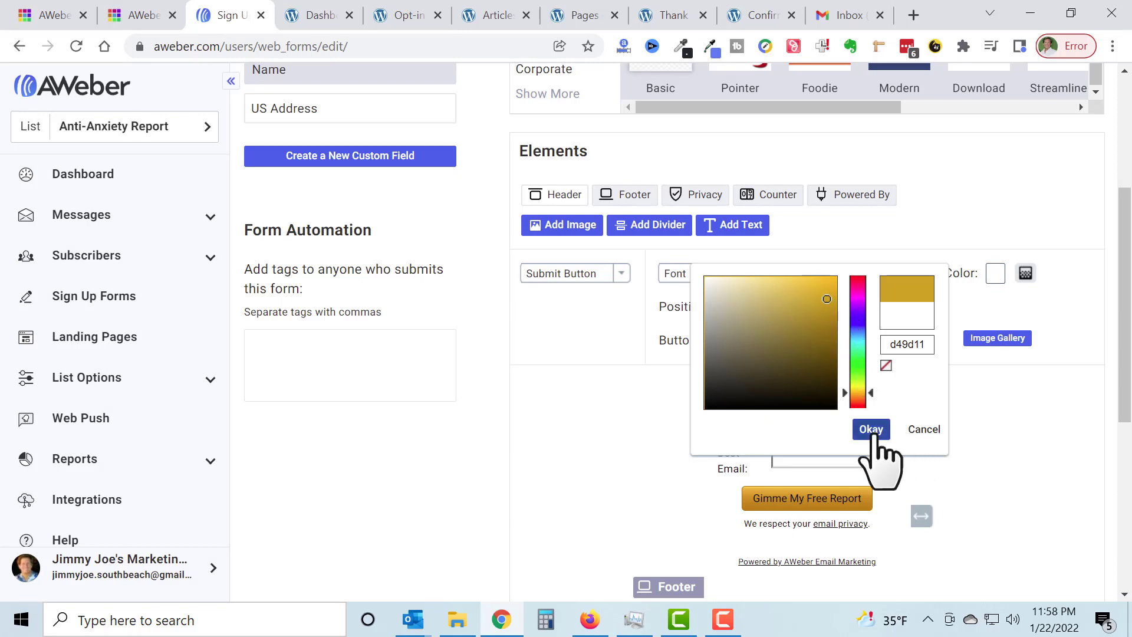
{"action": "left_click", "coordinate": [871, 430]}
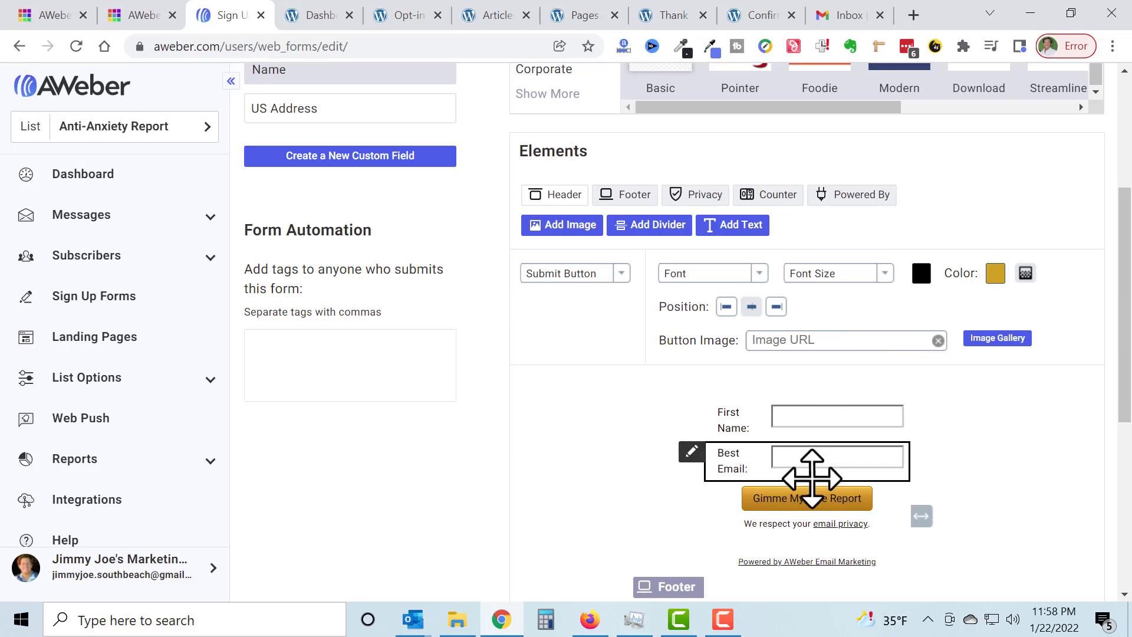
Step: Set the submit button's font to Verdana and its font size to 14px
{"action": "left_click", "coordinate": [754, 274]}
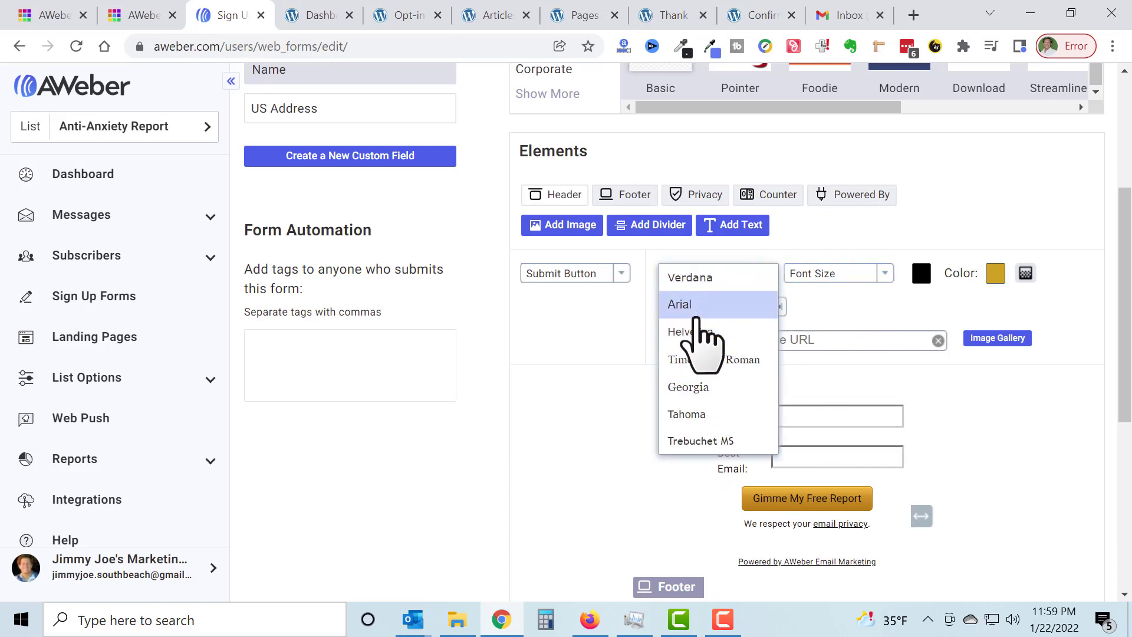
{"action": "left_click", "coordinate": [702, 277]}
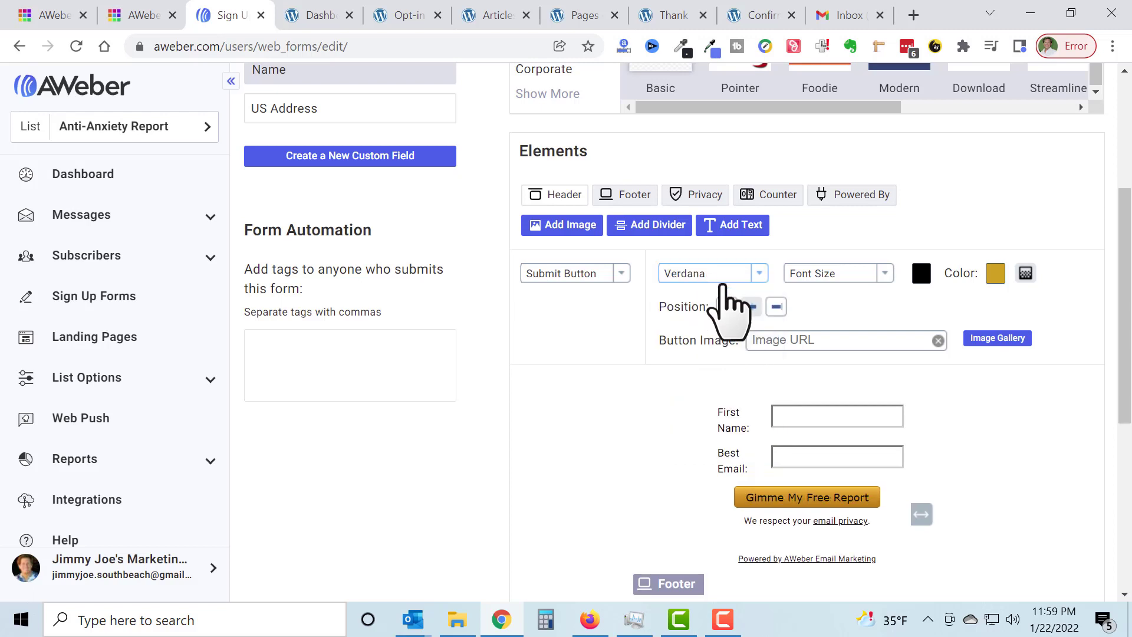
{"action": "left_click", "coordinate": [887, 275]}
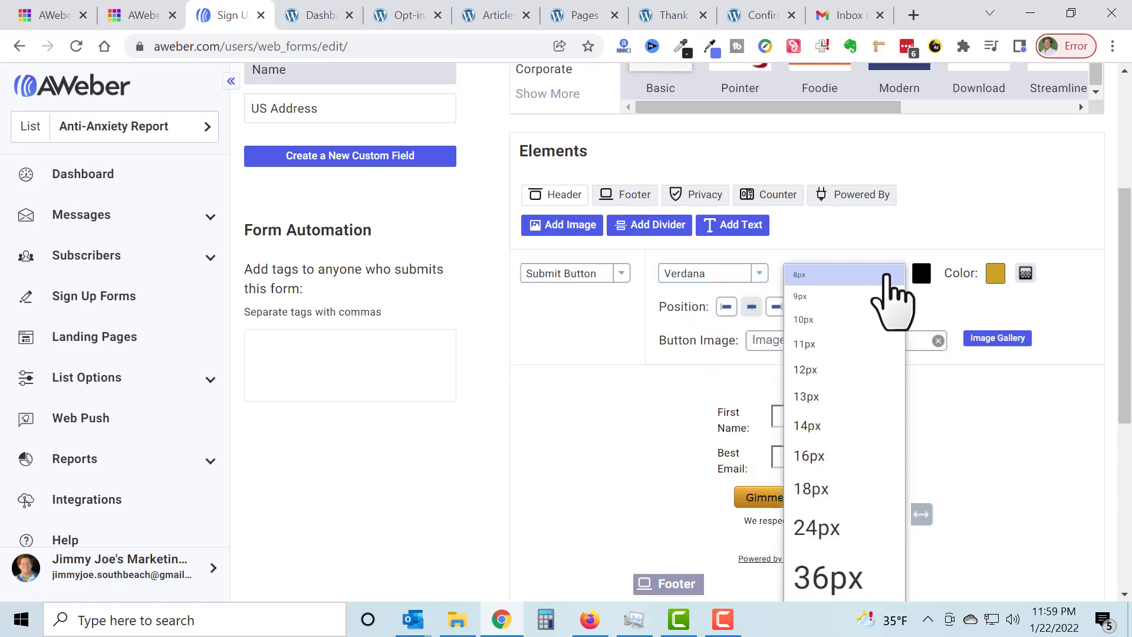
{"action": "left_click", "coordinate": [820, 456]}
{"action": "left_click", "coordinate": [887, 276]}
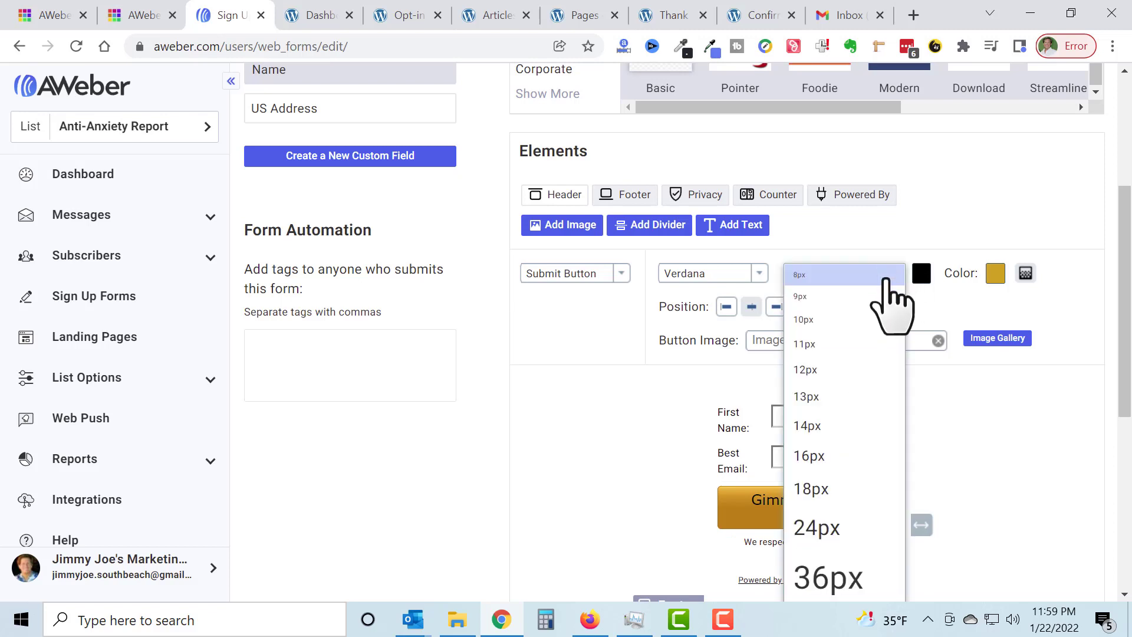
{"action": "left_click", "coordinate": [819, 429]}
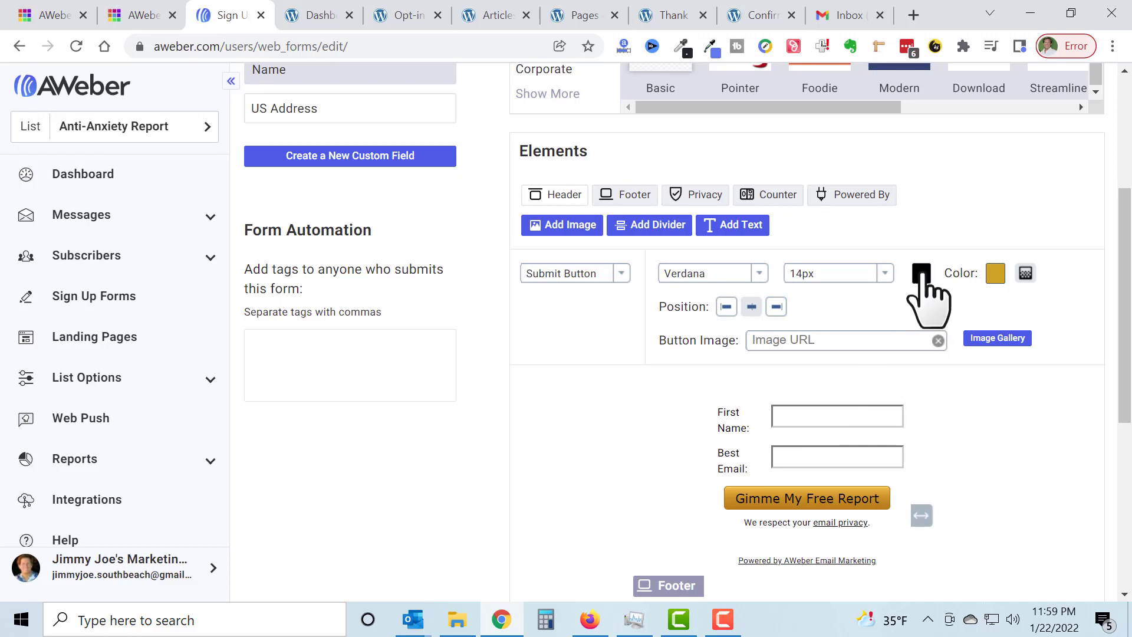
Step: Set the submit button's text color to the near-white shade f5f9fa
{"action": "left_click", "coordinate": [923, 274]}
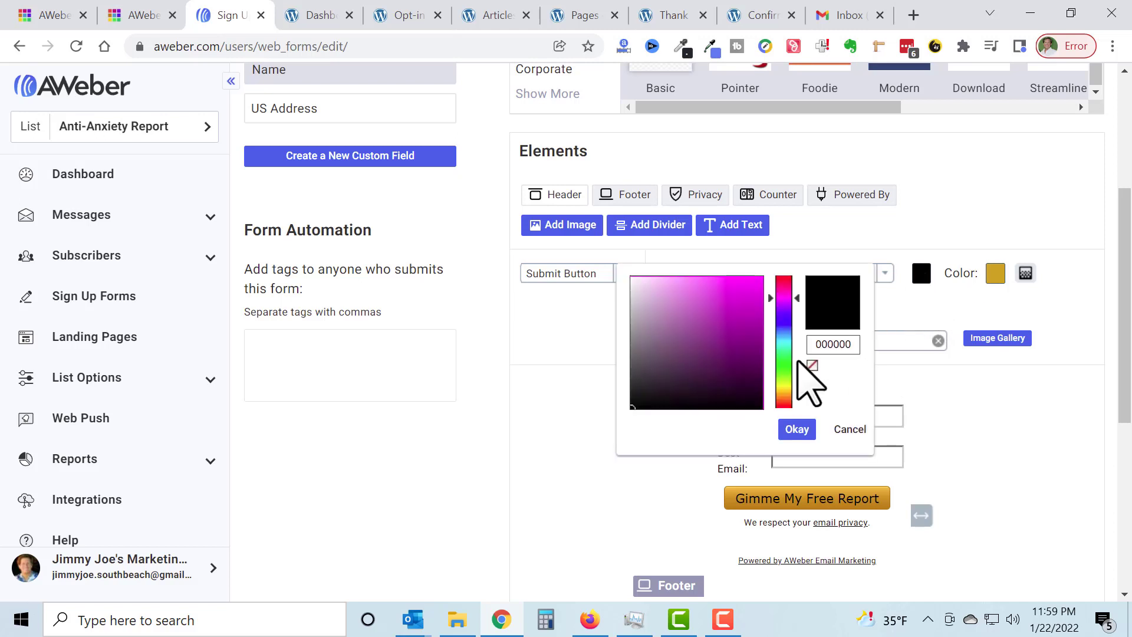
{"action": "left_click", "coordinate": [784, 348]}
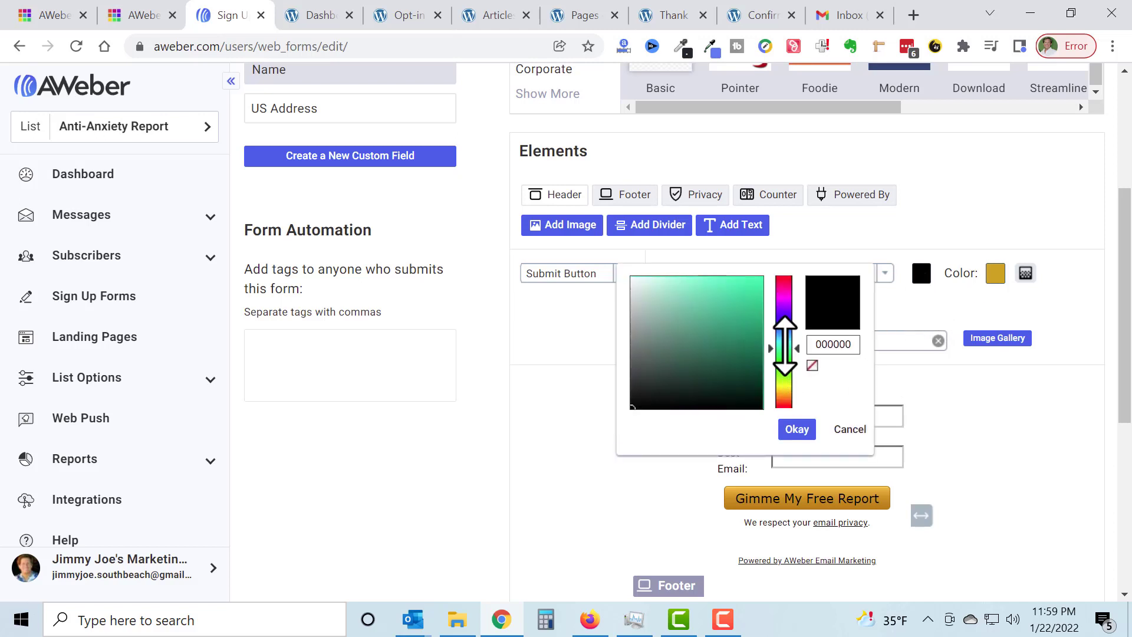
{"action": "left_click_drag", "start_coordinate": [785, 348], "coordinate": [785, 337]}
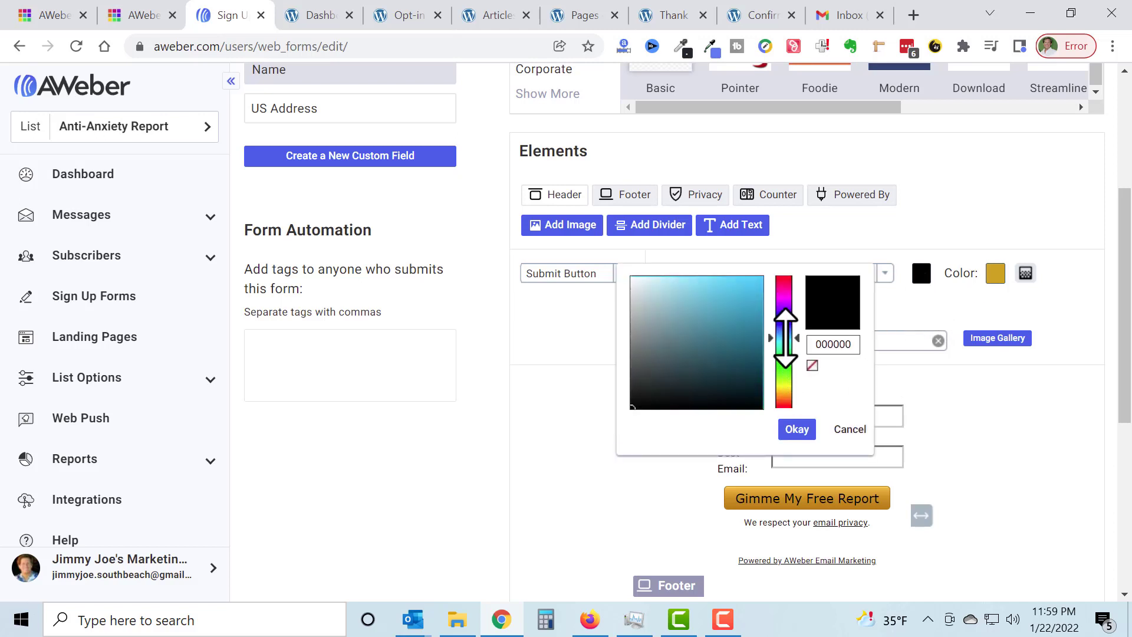
{"action": "left_click", "coordinate": [634, 279]}
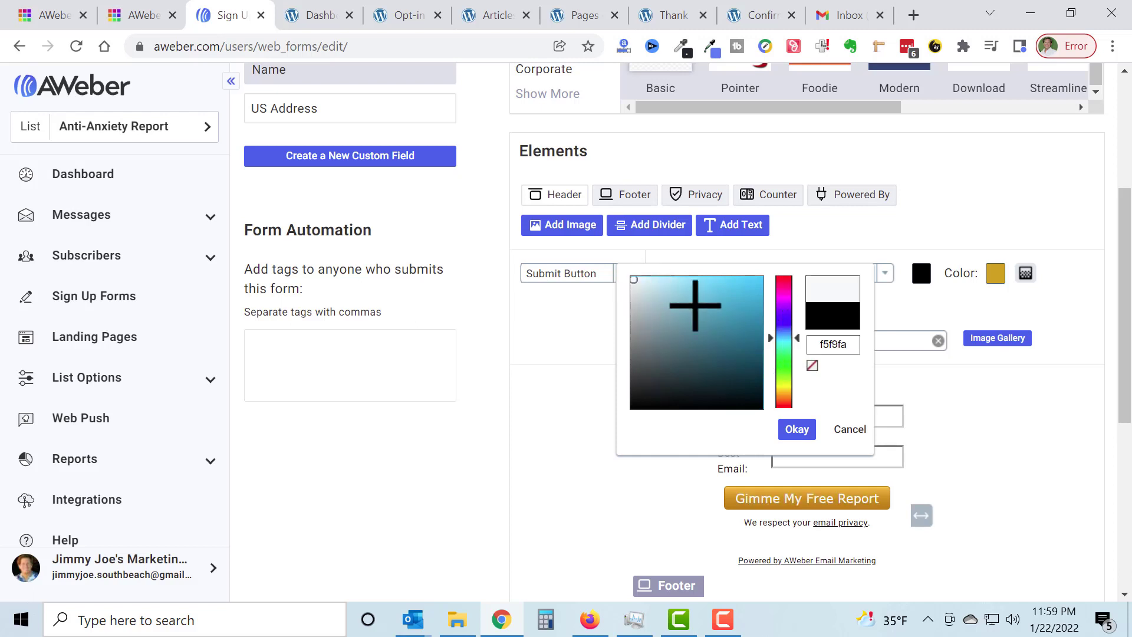
{"action": "left_click", "coordinate": [797, 430]}
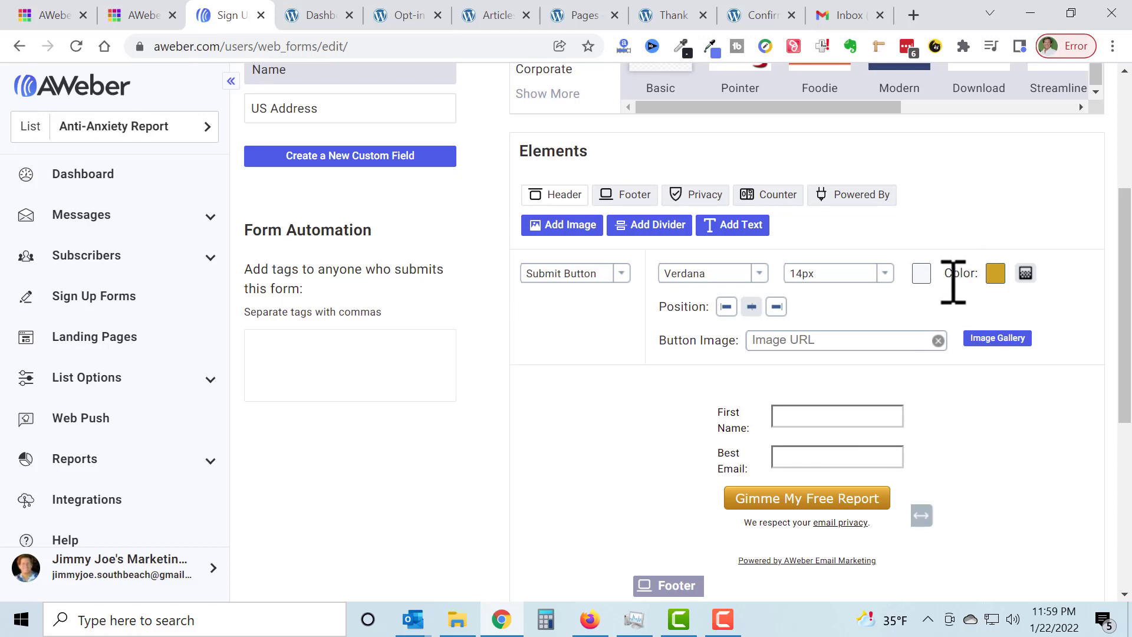
Step: Change the submit button's text color to pure white
{"action": "left_click", "coordinate": [921, 273]}
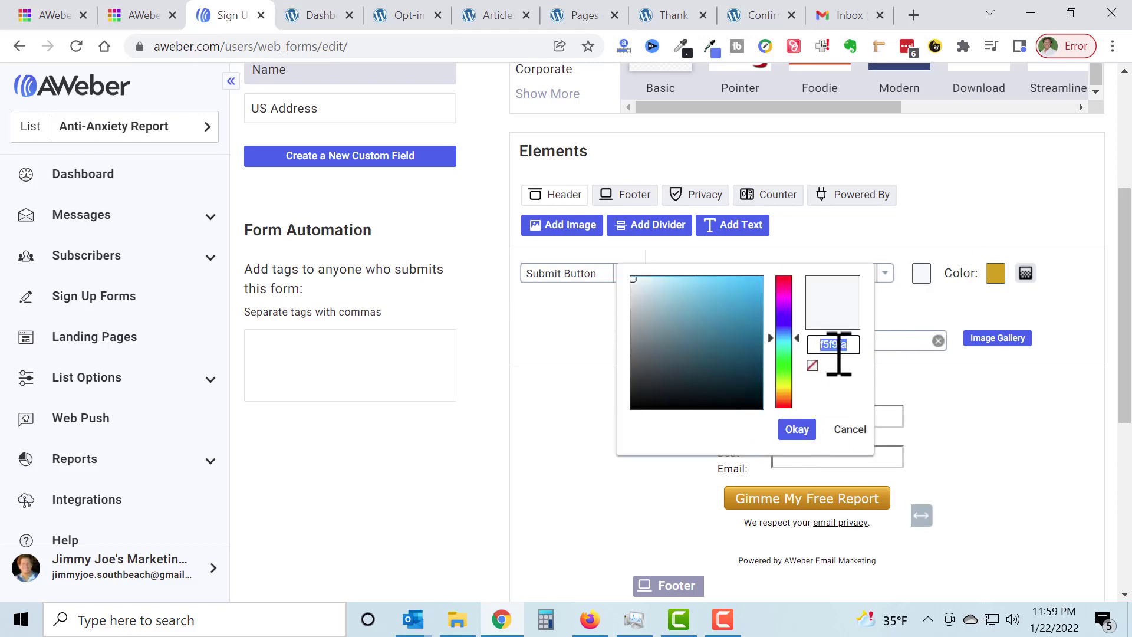
{"action": "key", "text": "BackSpace"}
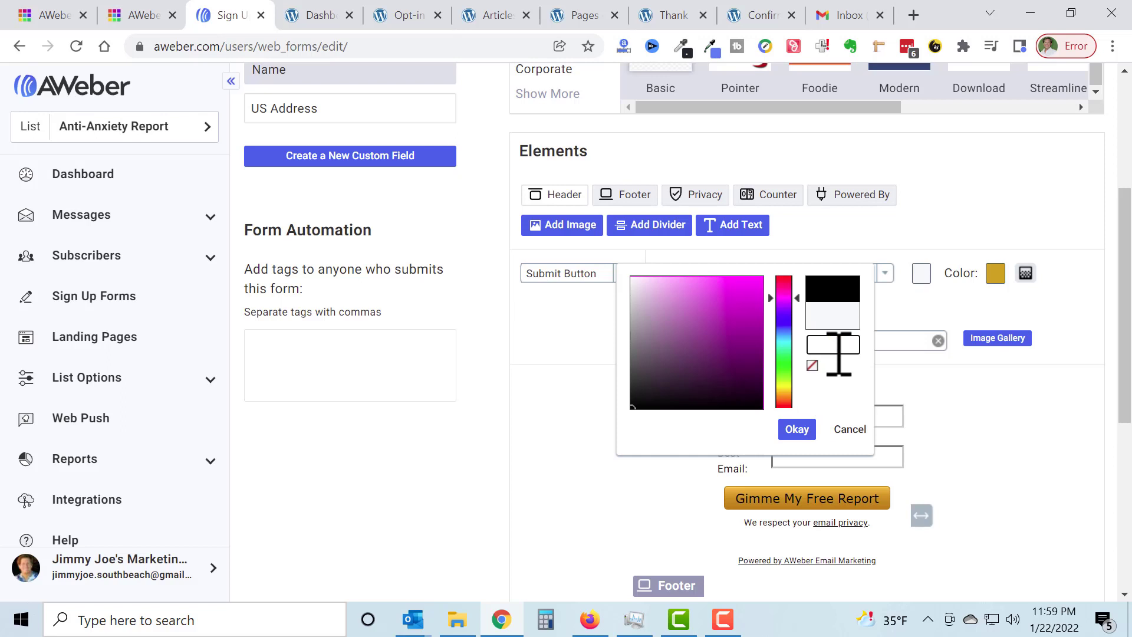
{"action": "type", "text": "fff"}
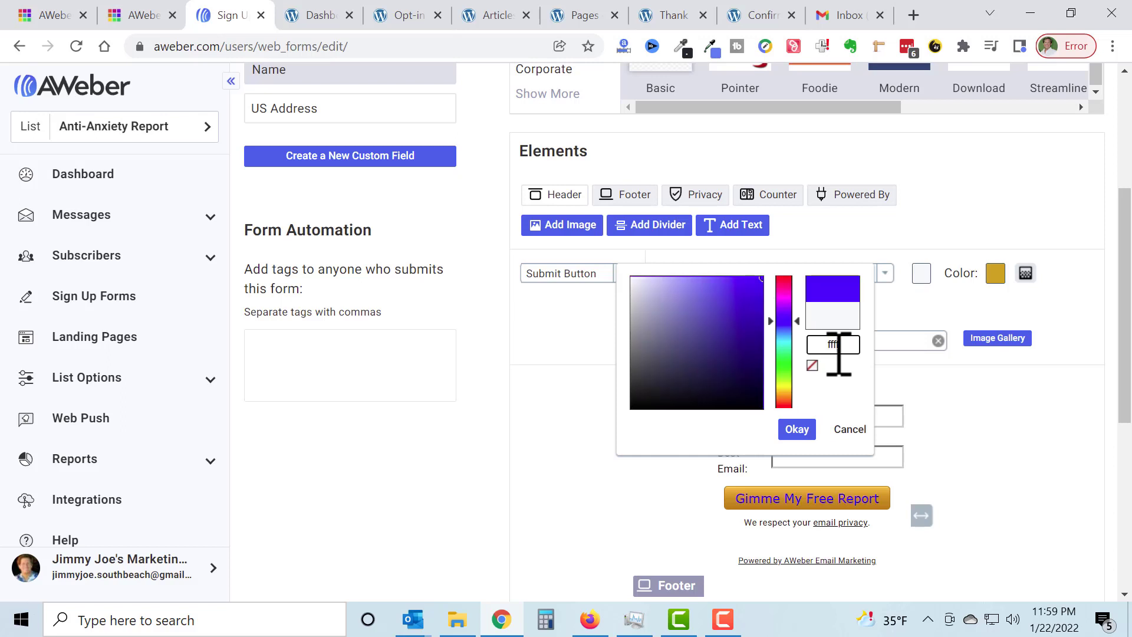
{"action": "type", "text": "fff"}
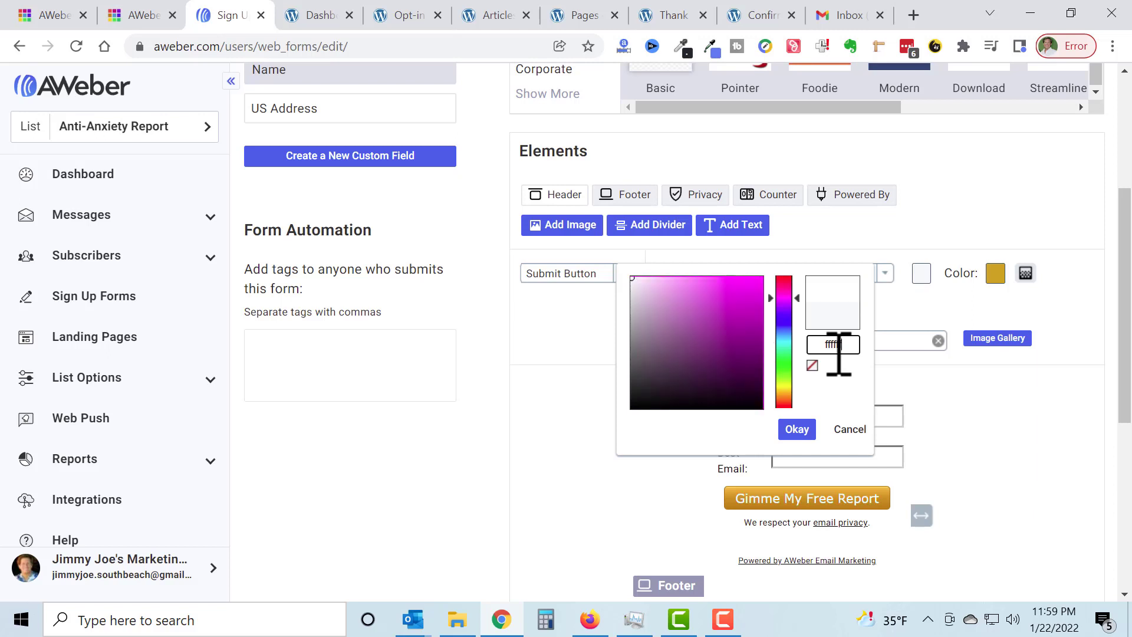
{"action": "left_click", "coordinate": [796, 429]}
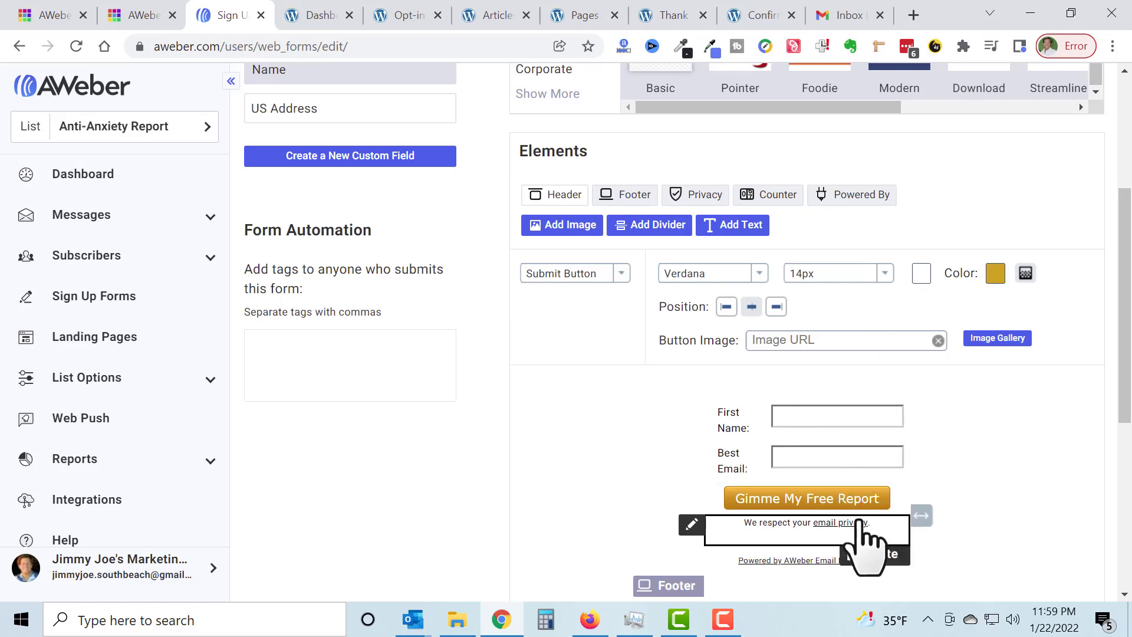
Step: Delete the "Powered by AWeber Email Marketing" line from the form
{"action": "scroll", "coordinate": [985, 487], "scroll_direction": "down", "scroll_amount": 1}
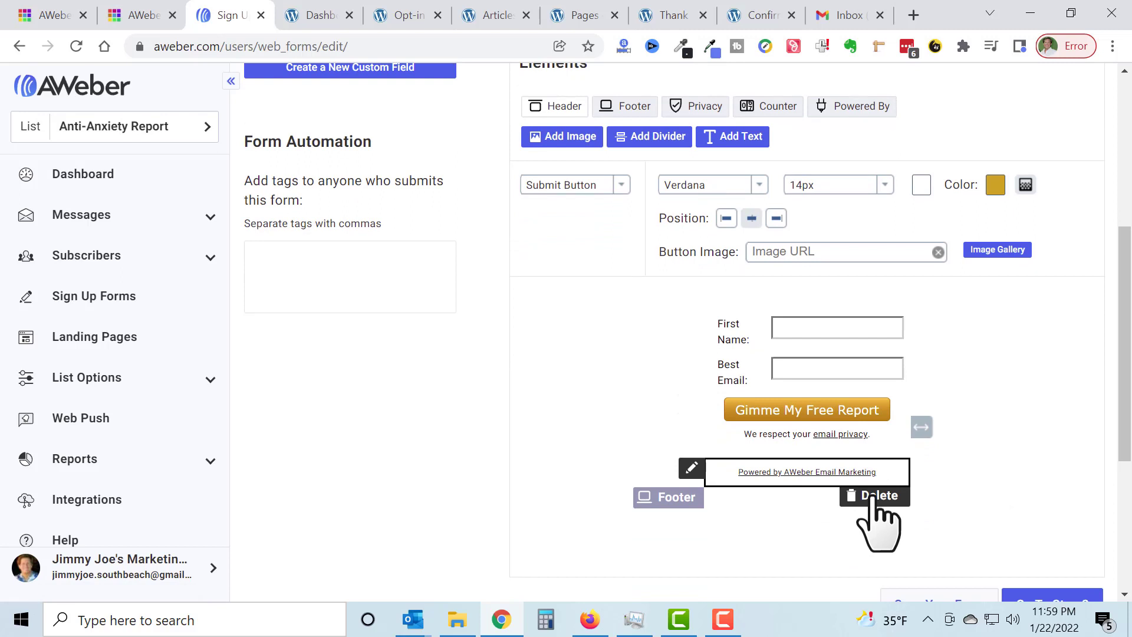
{"action": "left_click", "coordinate": [875, 498]}
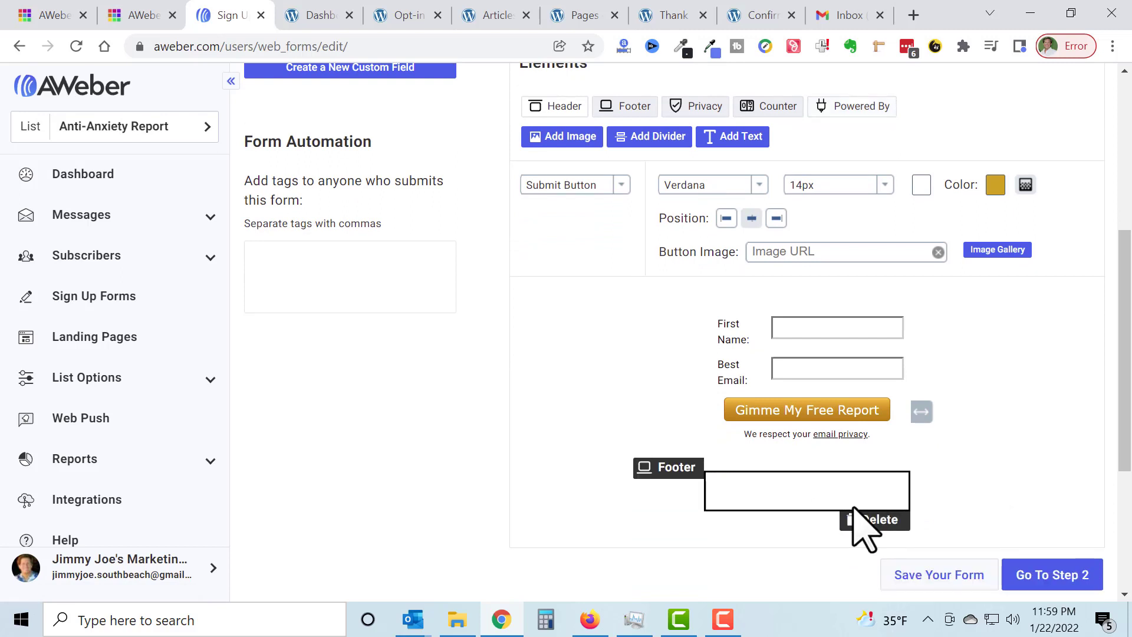
Step: Enter "We Will Never SPAM You!" as the form's footer text and format it in Helvetica at 12px
{"action": "left_click", "coordinate": [827, 487]}
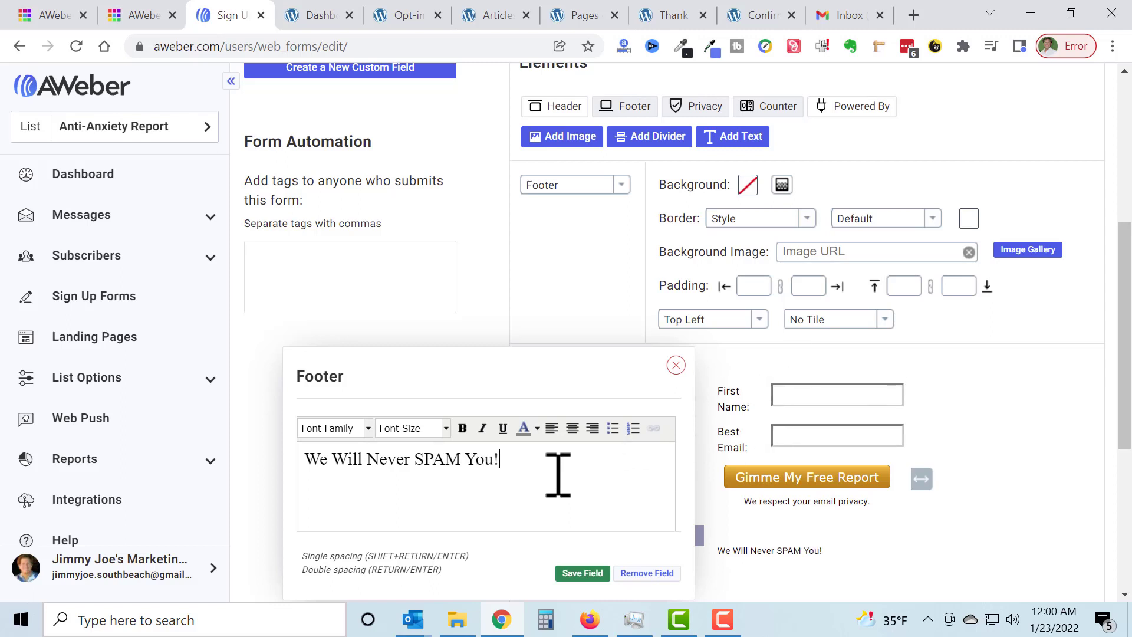
{"action": "left_click_drag", "start_coordinate": [538, 470], "coordinate": [251, 479]}
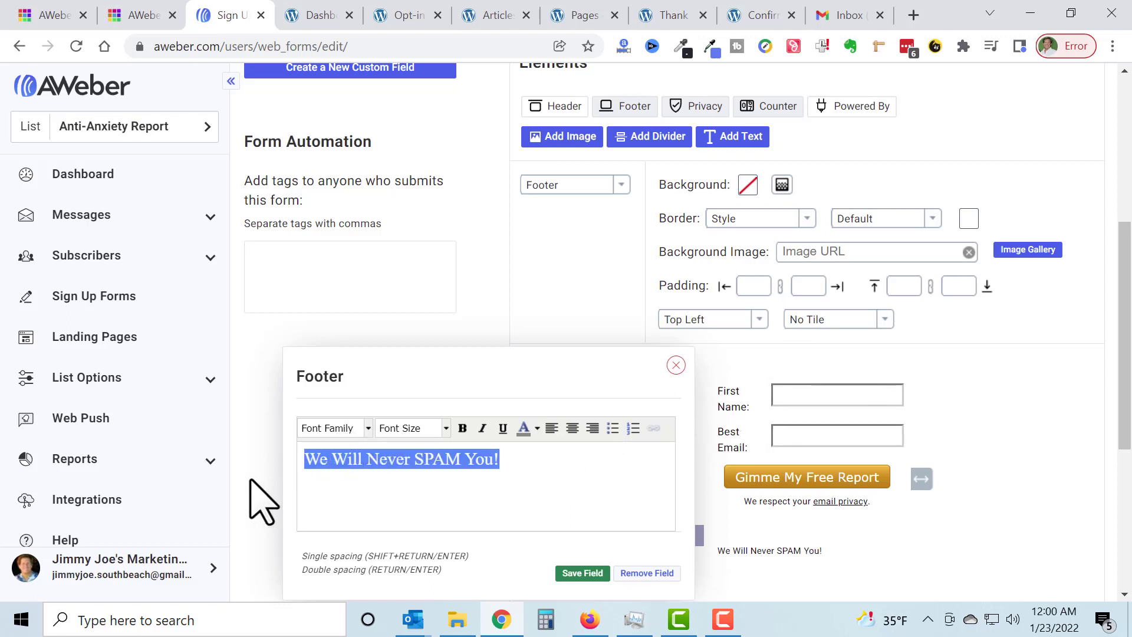
{"action": "left_click", "coordinate": [367, 428]}
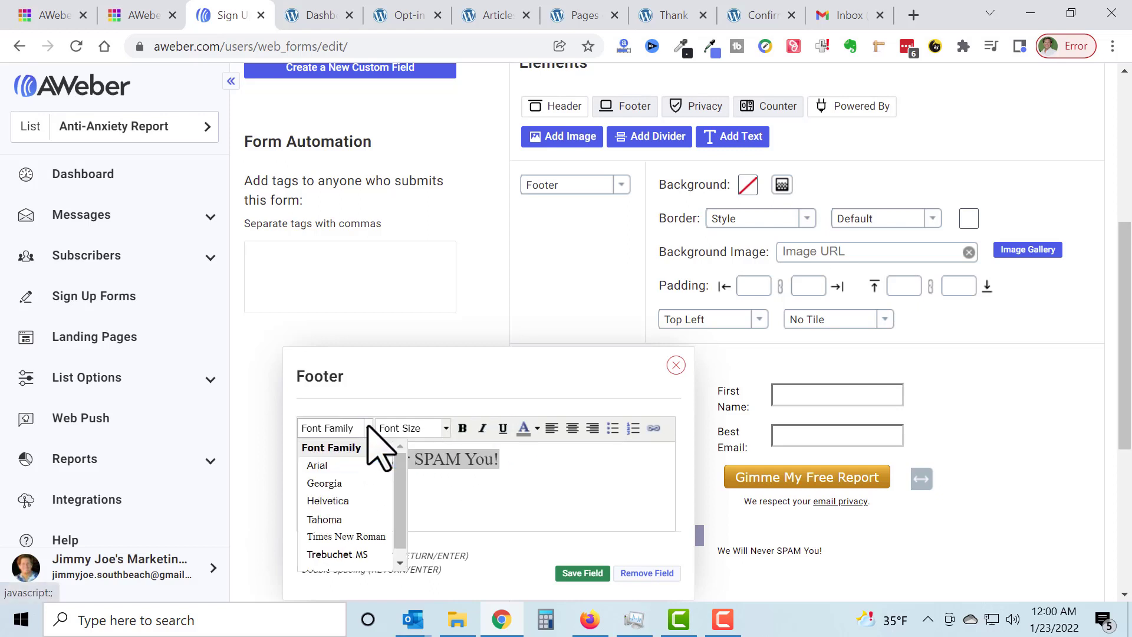
{"action": "left_click", "coordinate": [352, 501]}
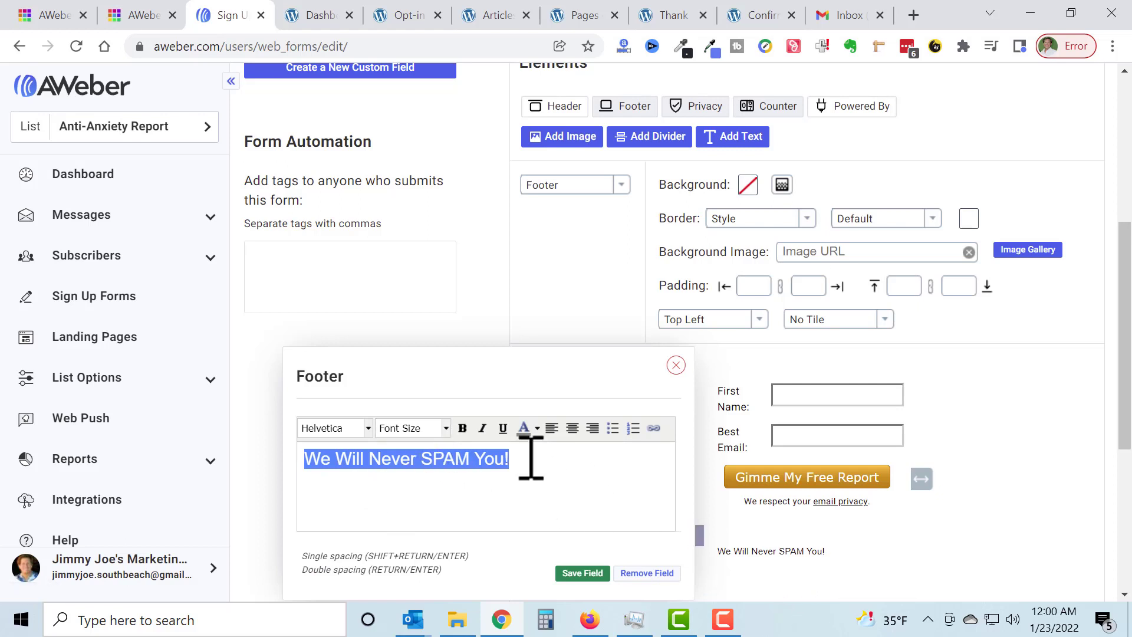
{"action": "left_click", "coordinate": [445, 428]}
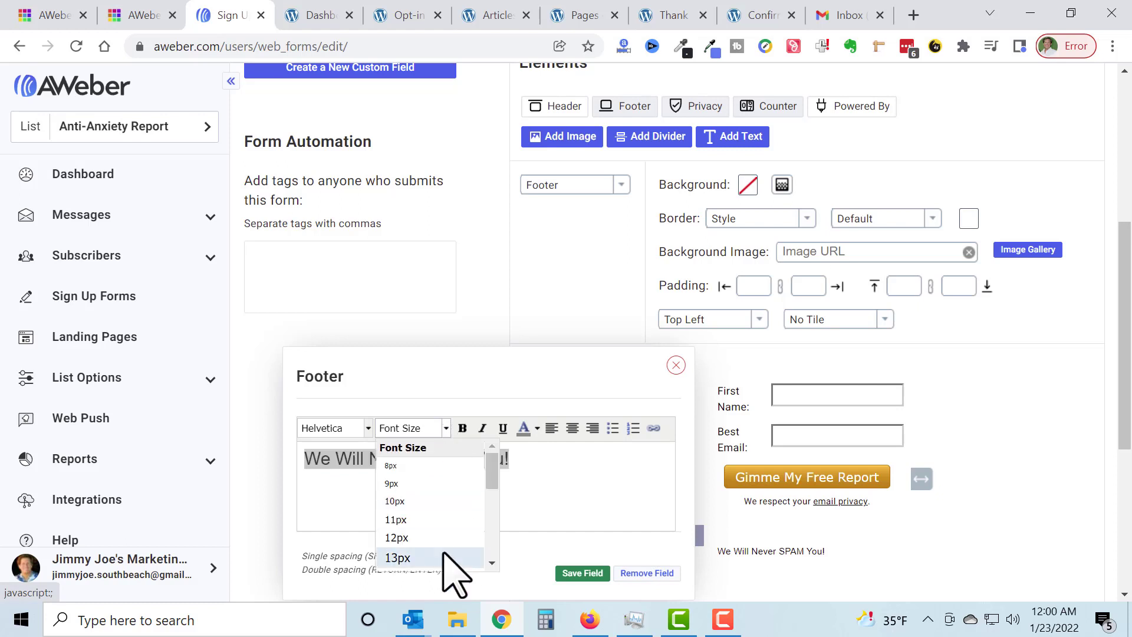
{"action": "scroll", "coordinate": [460, 530], "scroll_direction": "down", "scroll_amount": 2}
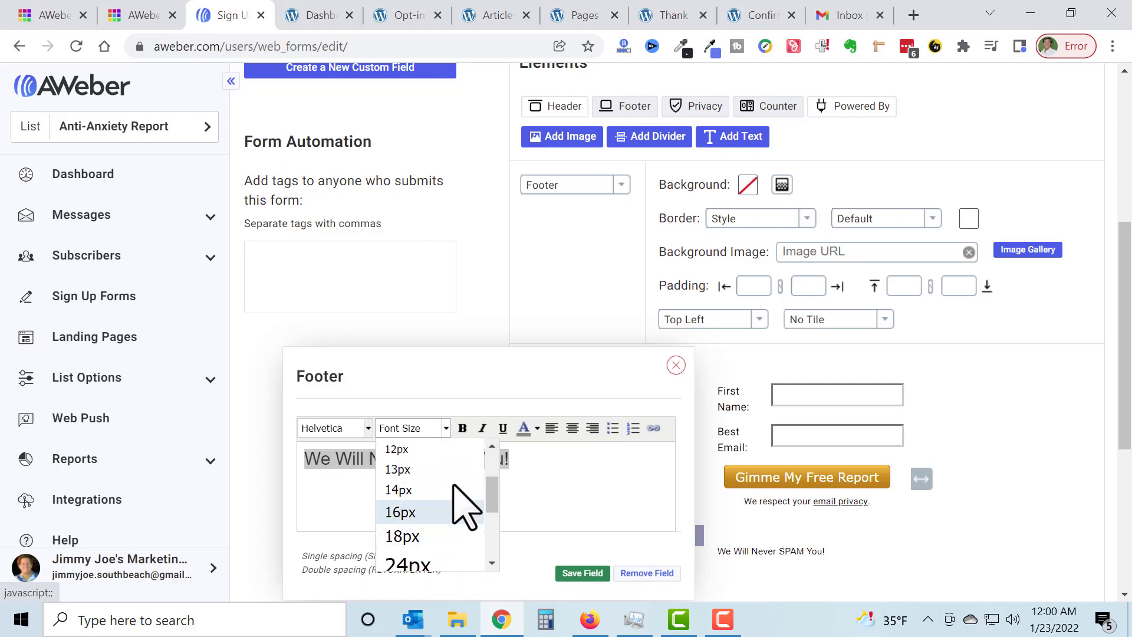
{"action": "left_click", "coordinate": [451, 449]}
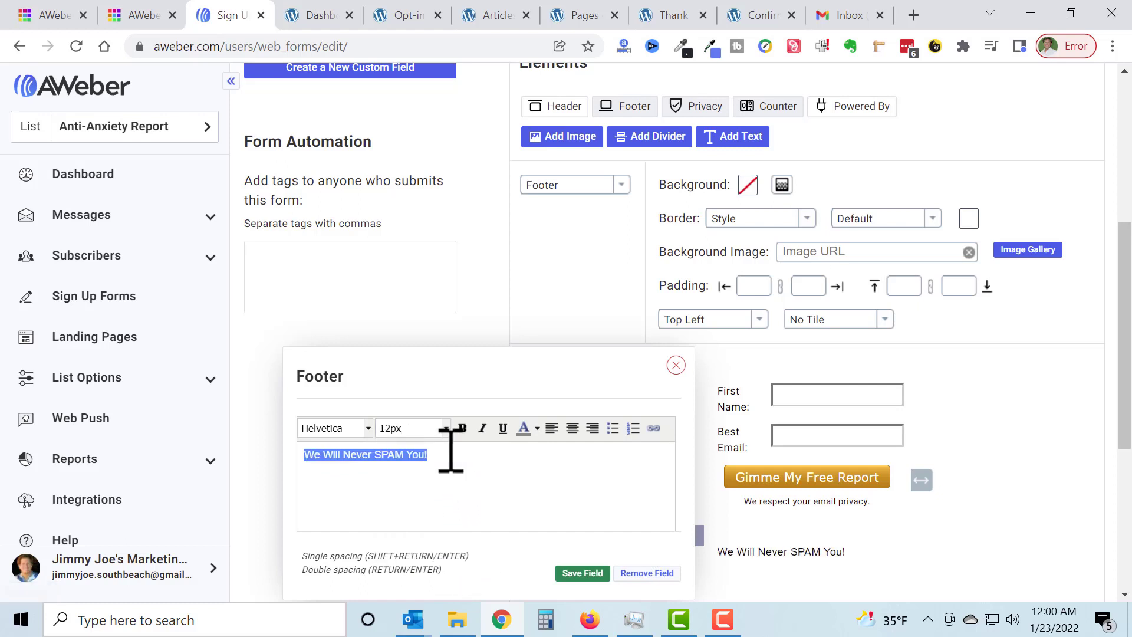
Step: Center the footer text and save the footer field
{"action": "left_click", "coordinate": [572, 427]}
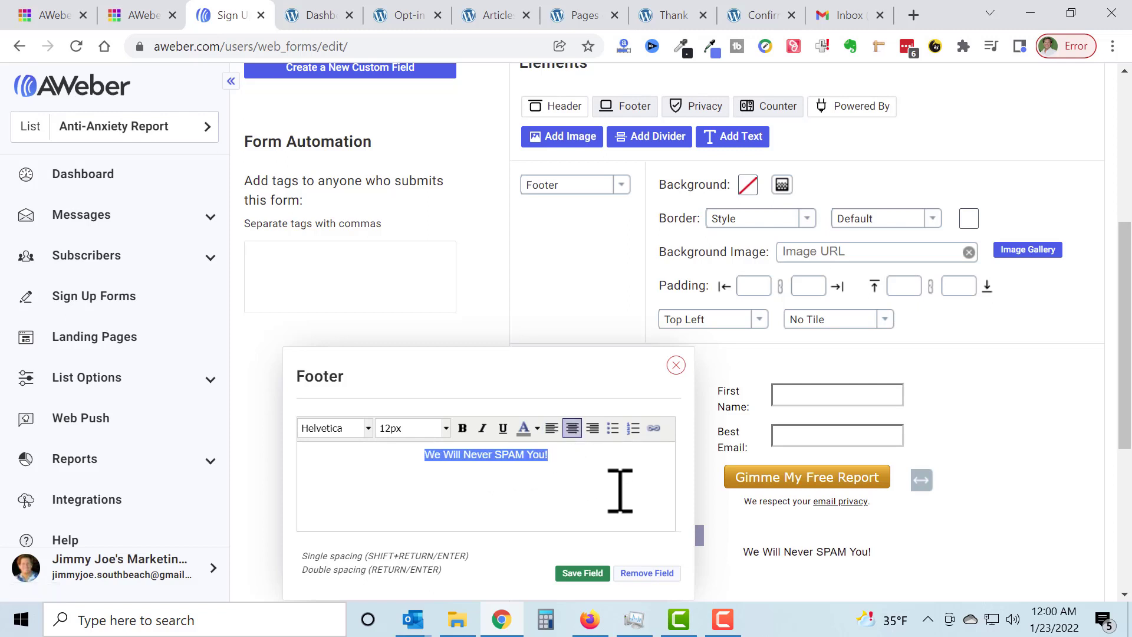
{"action": "scroll", "coordinate": [918, 531], "scroll_direction": "down", "scroll_amount": 1}
{"action": "scroll", "coordinate": [919, 531], "scroll_direction": "down", "scroll_amount": 2}
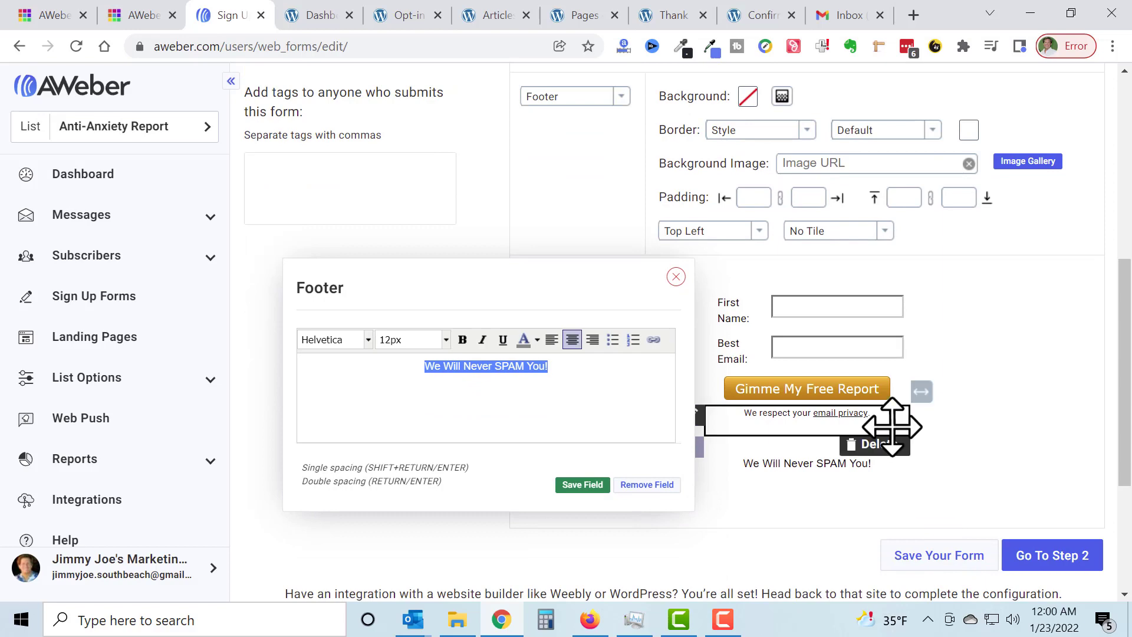
{"action": "left_click", "coordinate": [582, 484]}
{"action": "scroll", "coordinate": [826, 436], "scroll_direction": "down", "scroll_amount": 6}
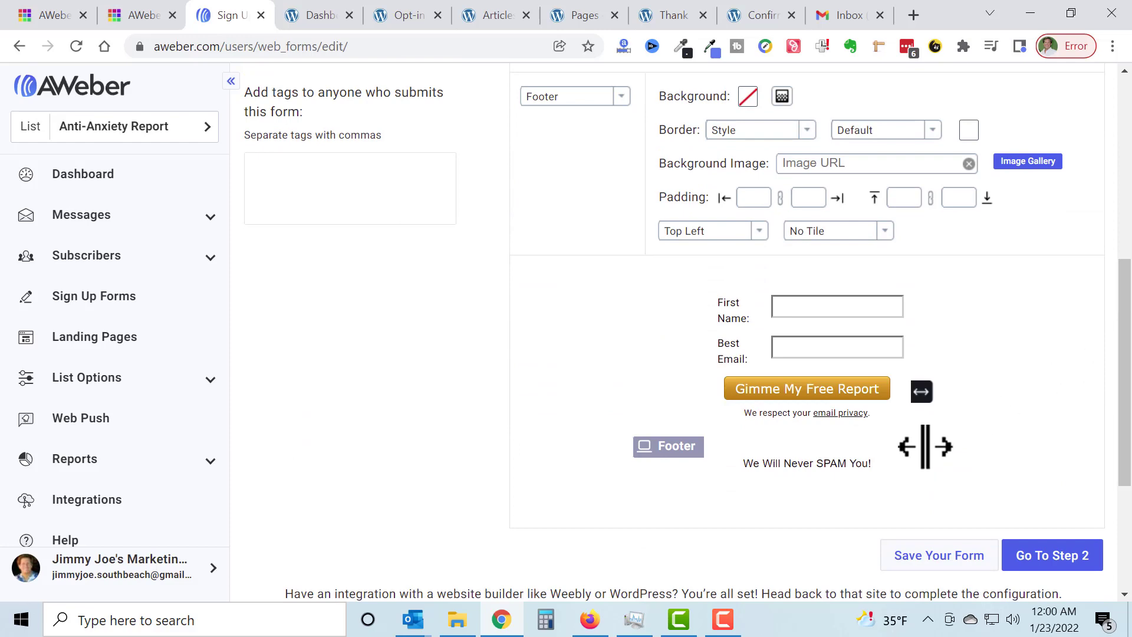
Step: Delete the footer from the form
{"action": "mouse_move", "coordinate": [861, 489]}
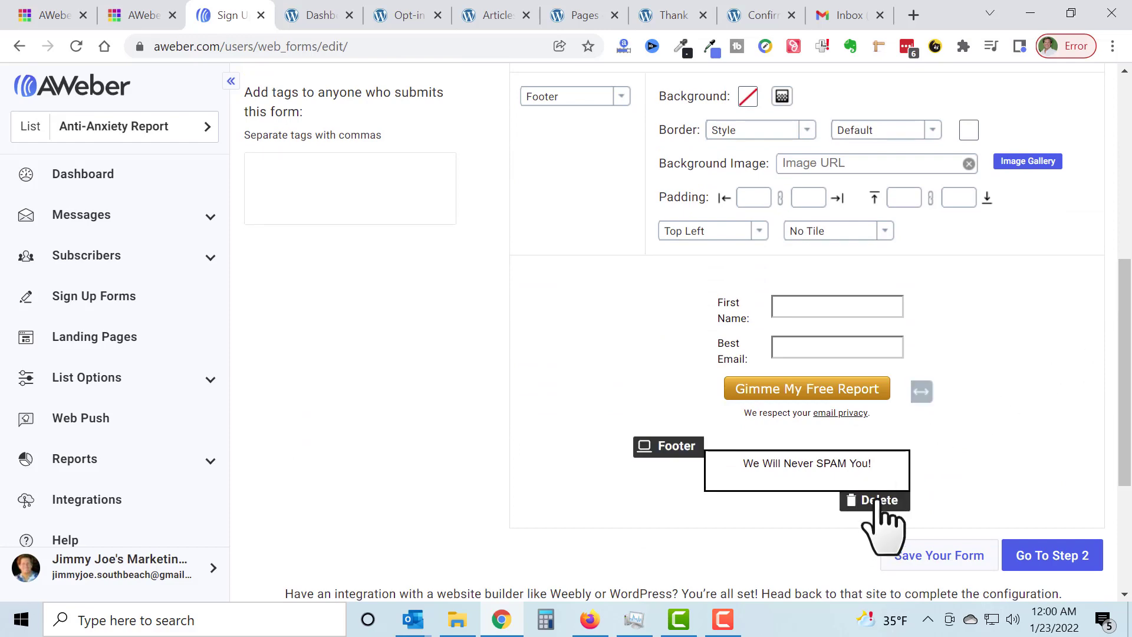
{"action": "left_click", "coordinate": [877, 500]}
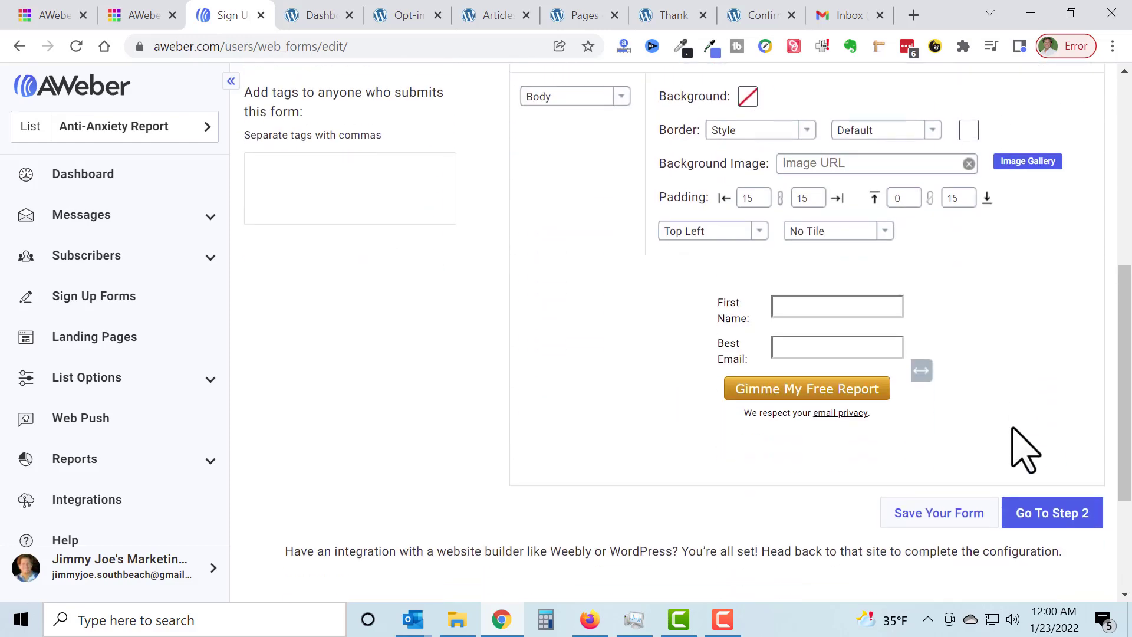
Step: Widen the sign-up form slightly and save the form
{"action": "mouse_move", "coordinate": [849, 422]}
{"action": "scroll", "coordinate": [978, 436], "scroll_direction": "up", "scroll_amount": 3}
{"action": "scroll", "coordinate": [984, 435], "scroll_direction": "down", "scroll_amount": 1}
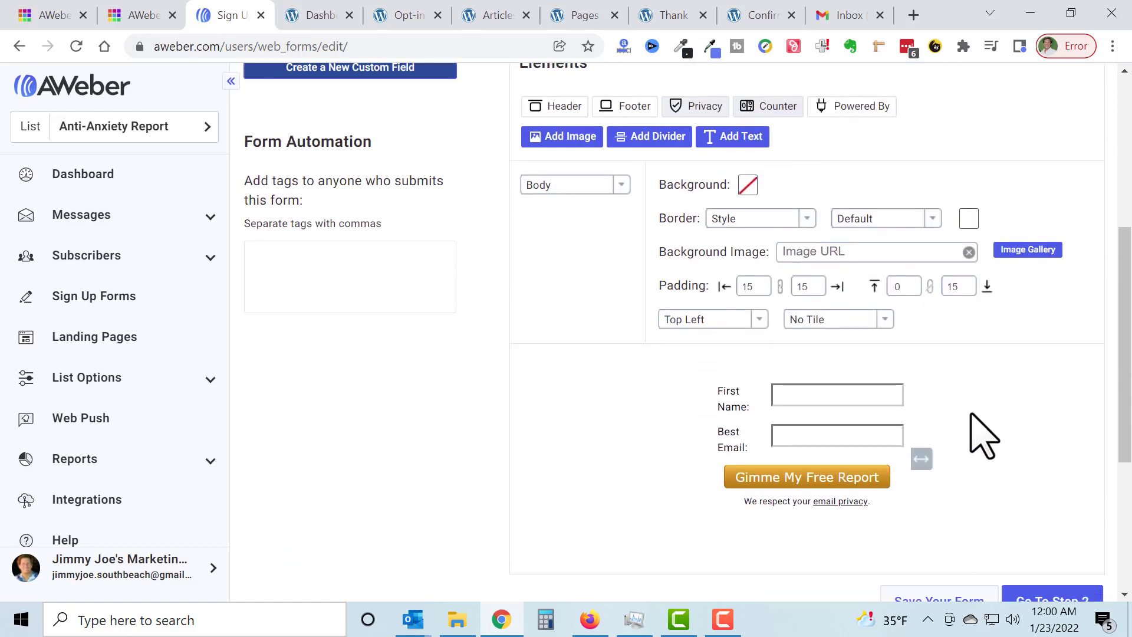
{"action": "scroll", "coordinate": [984, 436], "scroll_direction": "down", "scroll_amount": 1}
{"action": "left_click_drag", "start_coordinate": [923, 379], "coordinate": [940, 377]}
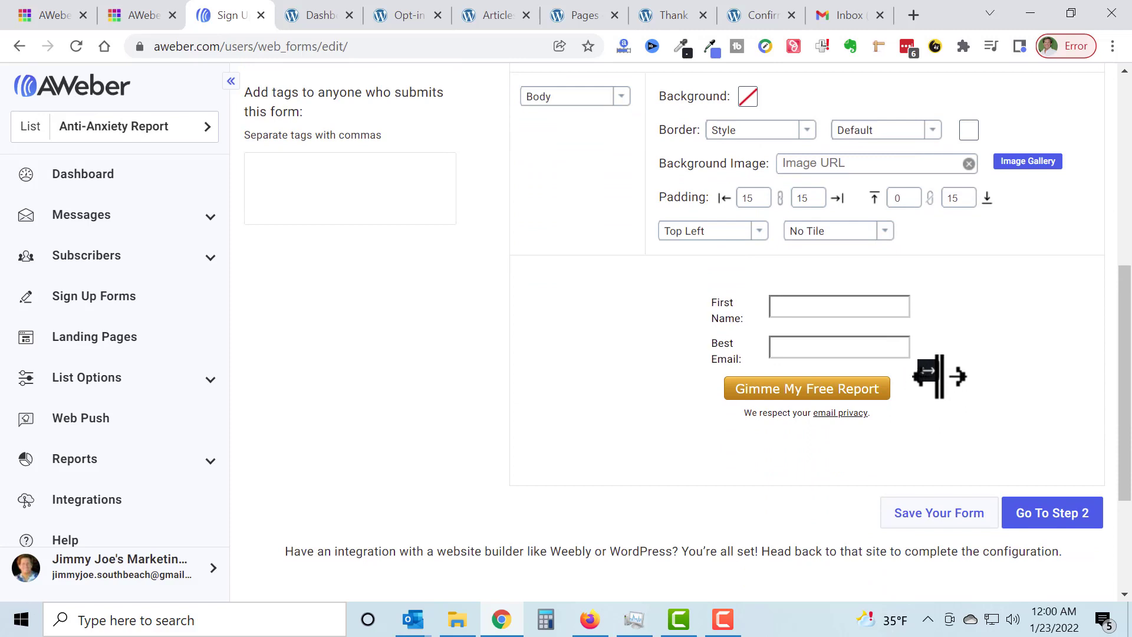
{"action": "left_click", "coordinate": [941, 522]}
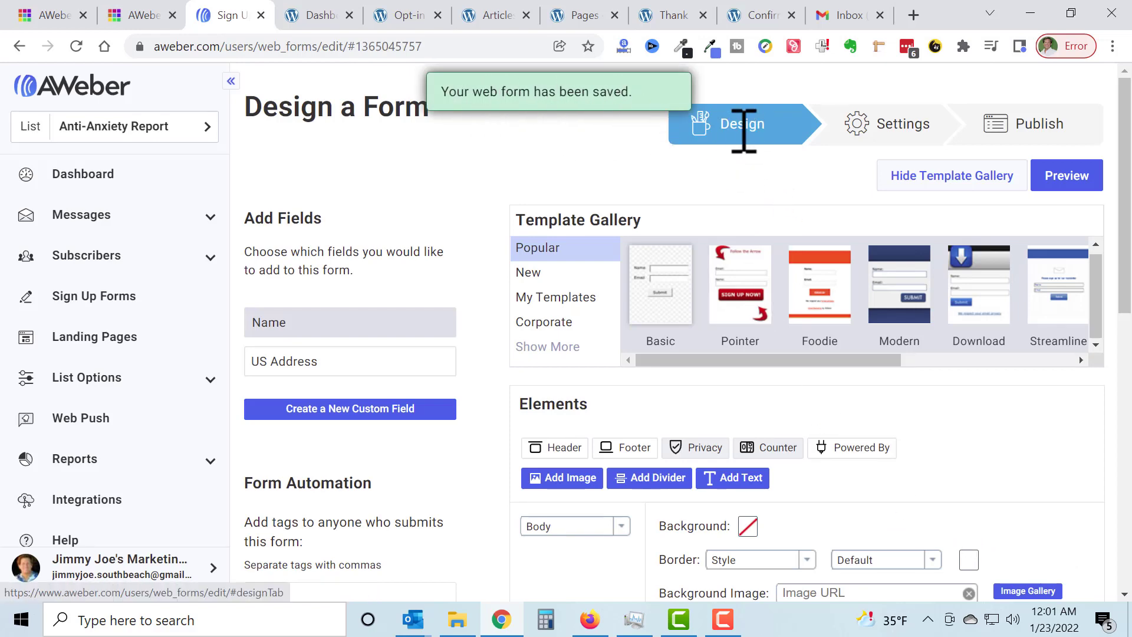
Step: Proceed to the form's settings and rename the form "Anti-Anxiety Custom Form"
{"action": "scroll", "coordinate": [790, 192], "scroll_direction": "down", "scroll_amount": 9}
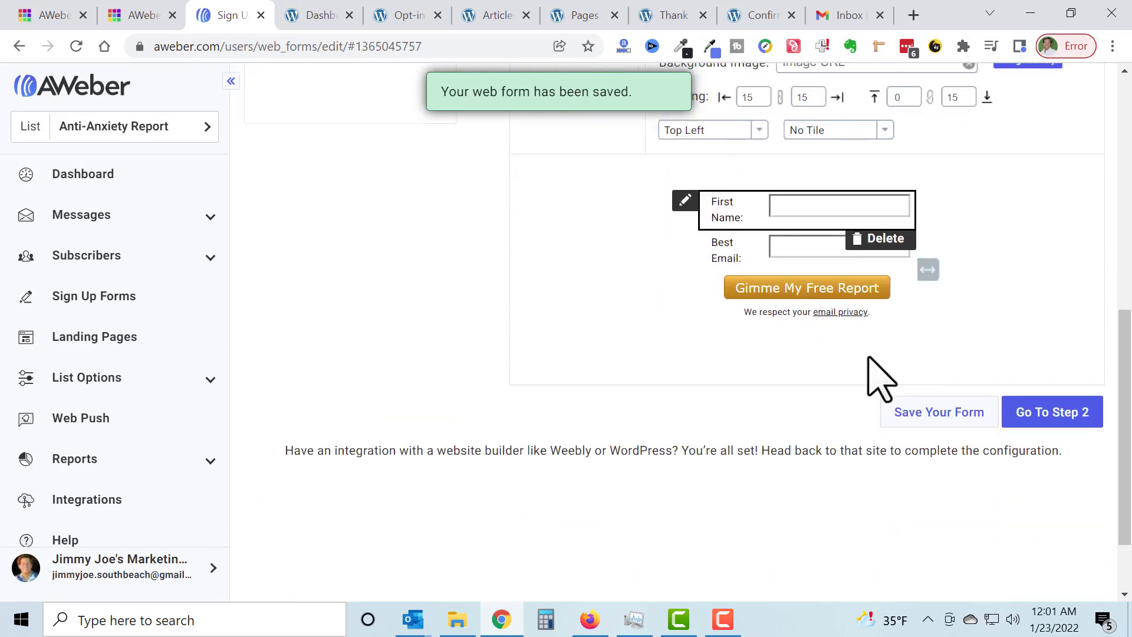
{"action": "left_click", "coordinate": [1050, 418]}
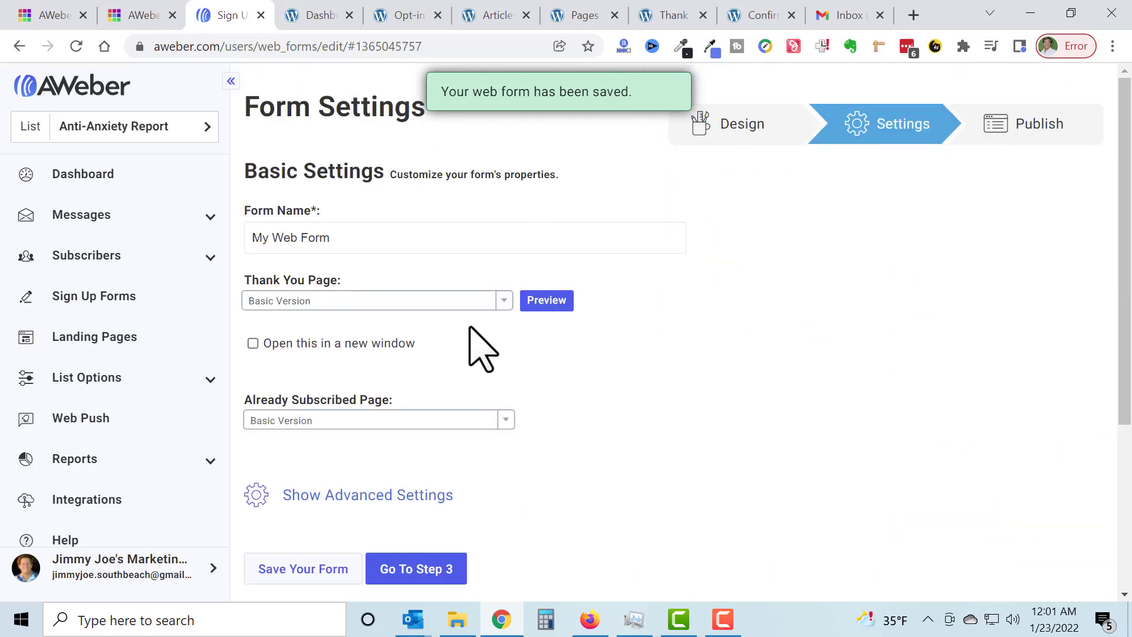
{"action": "left_click_drag", "start_coordinate": [407, 236], "coordinate": [249, 239]}
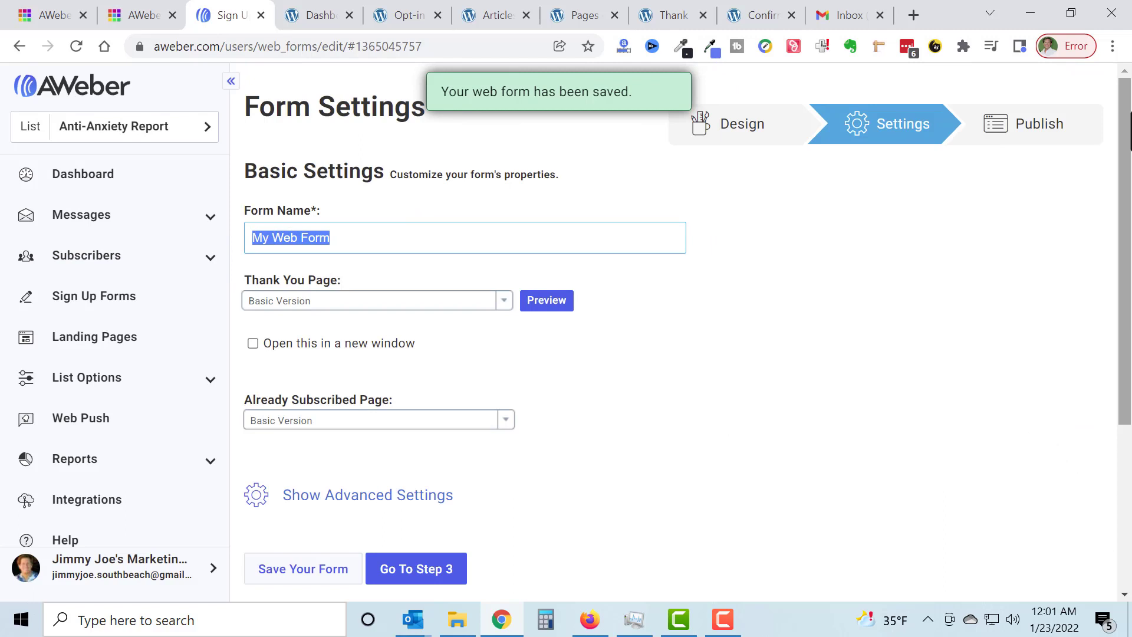
{"action": "type", "text": "Anti-Anxiet"}
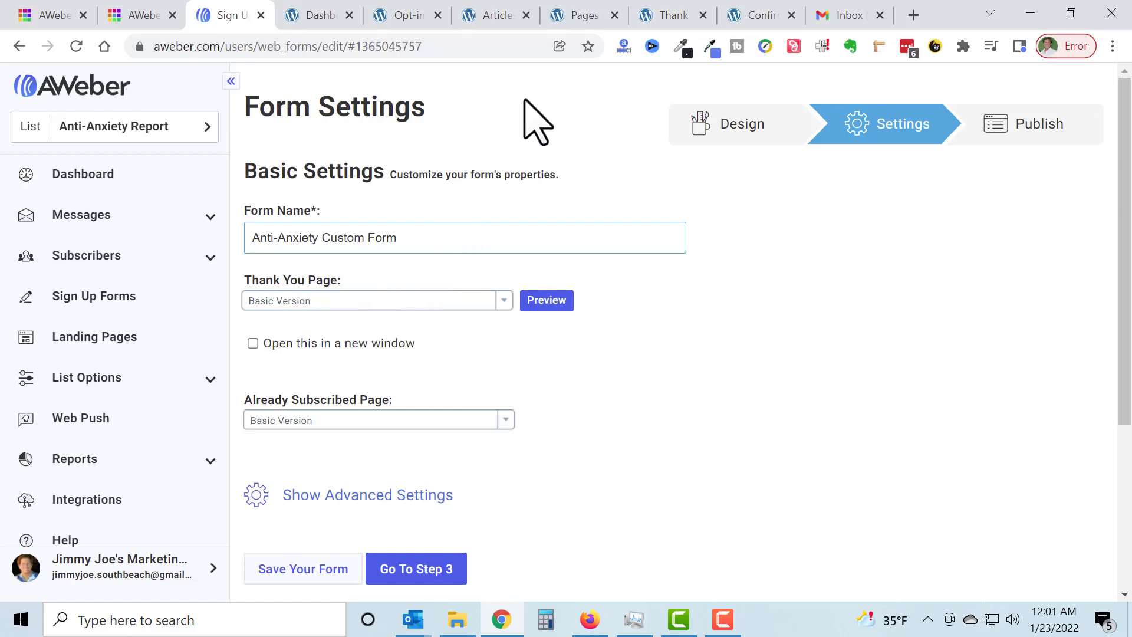
Step: Switch to the open "Thank You Anti-Anxiety Report" page on the WordPress site and copy its web address
{"action": "left_click", "coordinate": [672, 18]}
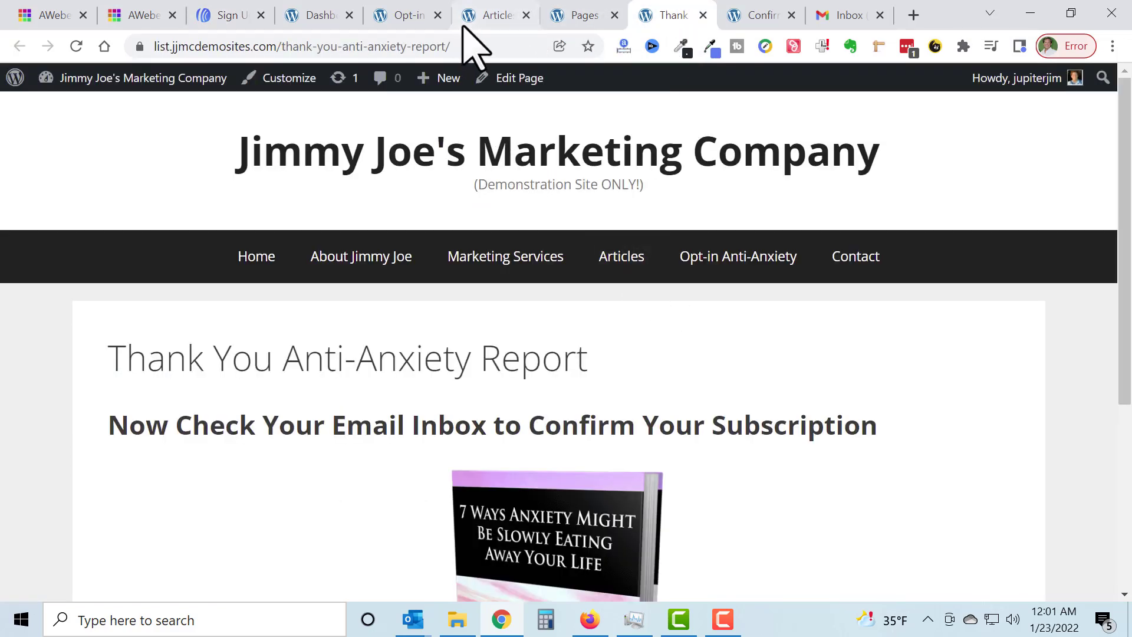
{"action": "left_click", "coordinate": [471, 48]}
{"action": "key", "text": "ctrl+c"}
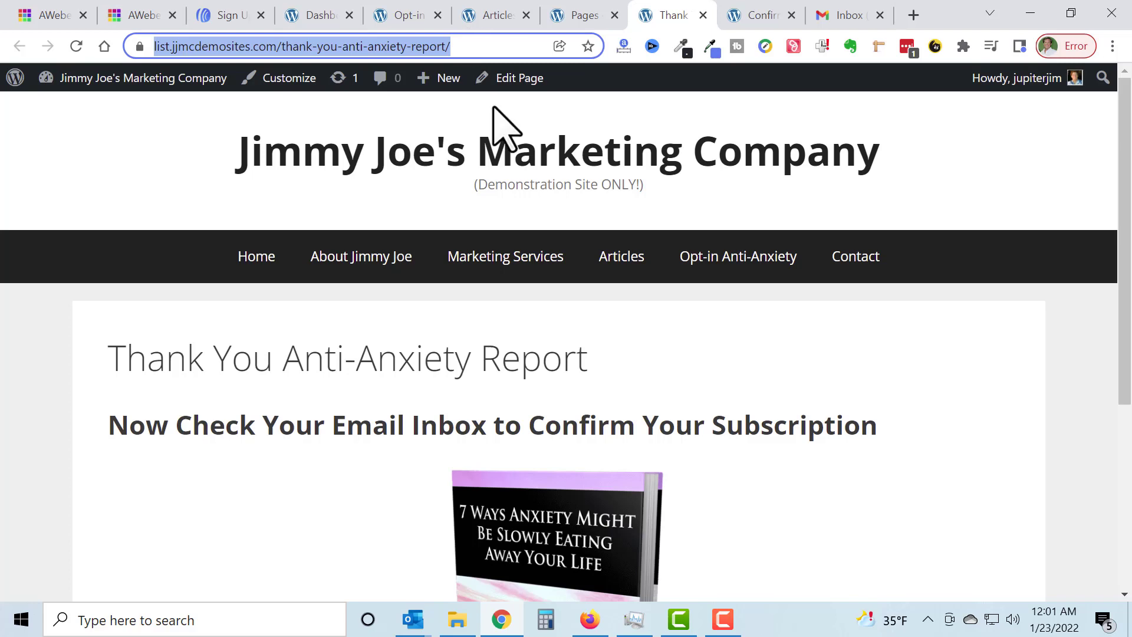
{"action": "scroll", "coordinate": [866, 384], "scroll_direction": "down", "scroll_amount": 3}
{"action": "scroll", "coordinate": [866, 386], "scroll_direction": "down", "scroll_amount": 2}
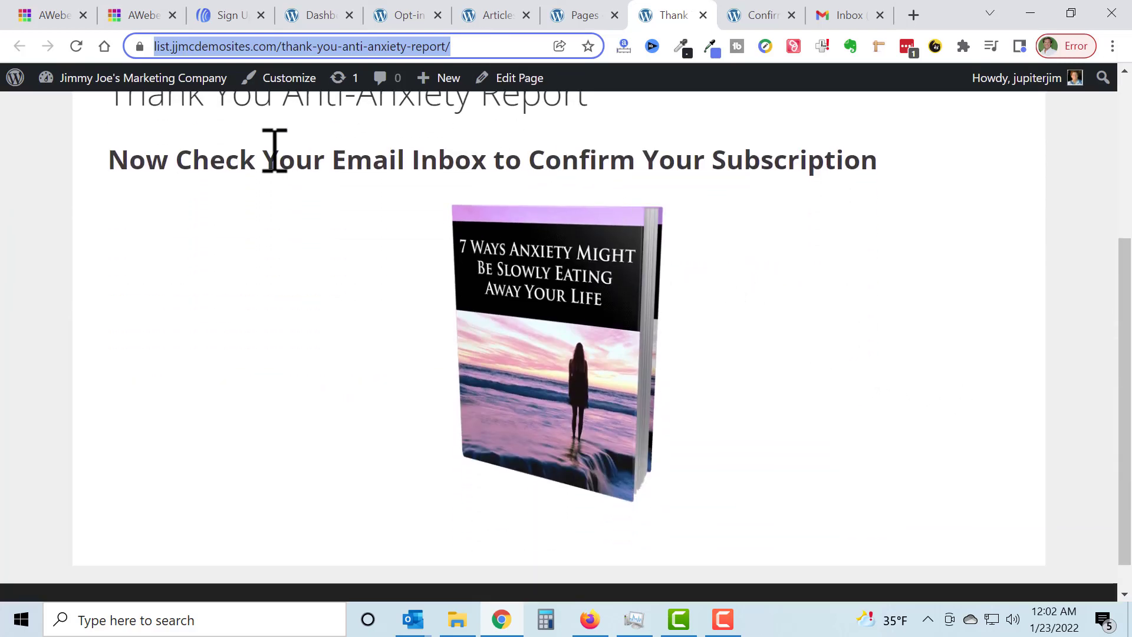
{"action": "double_click", "coordinate": [321, 159]}
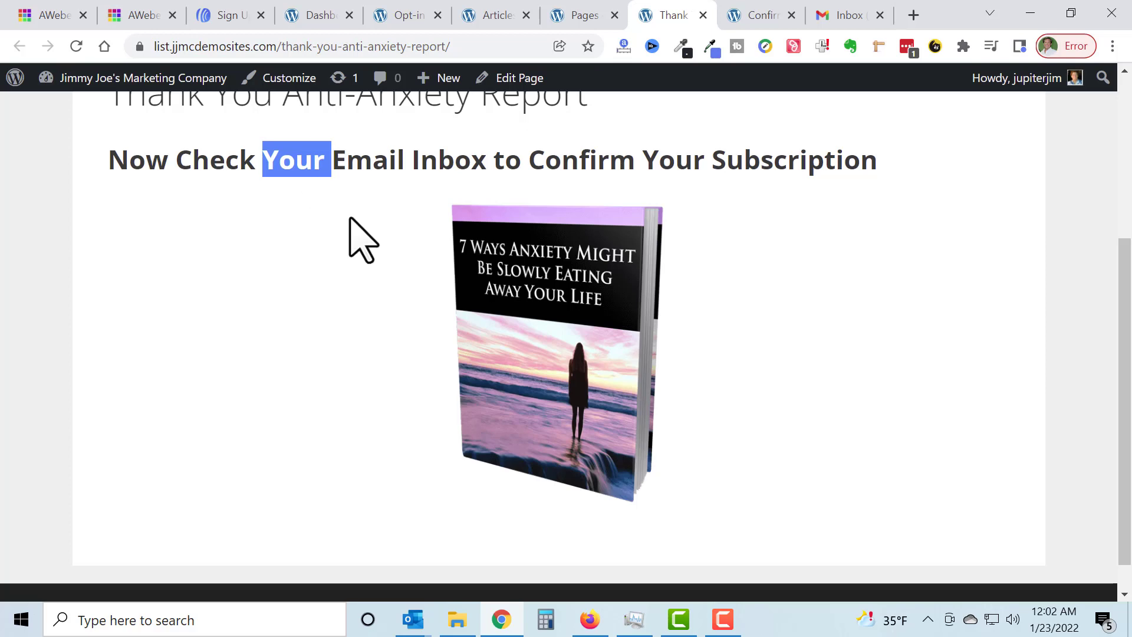
{"action": "left_click", "coordinate": [230, 18]}
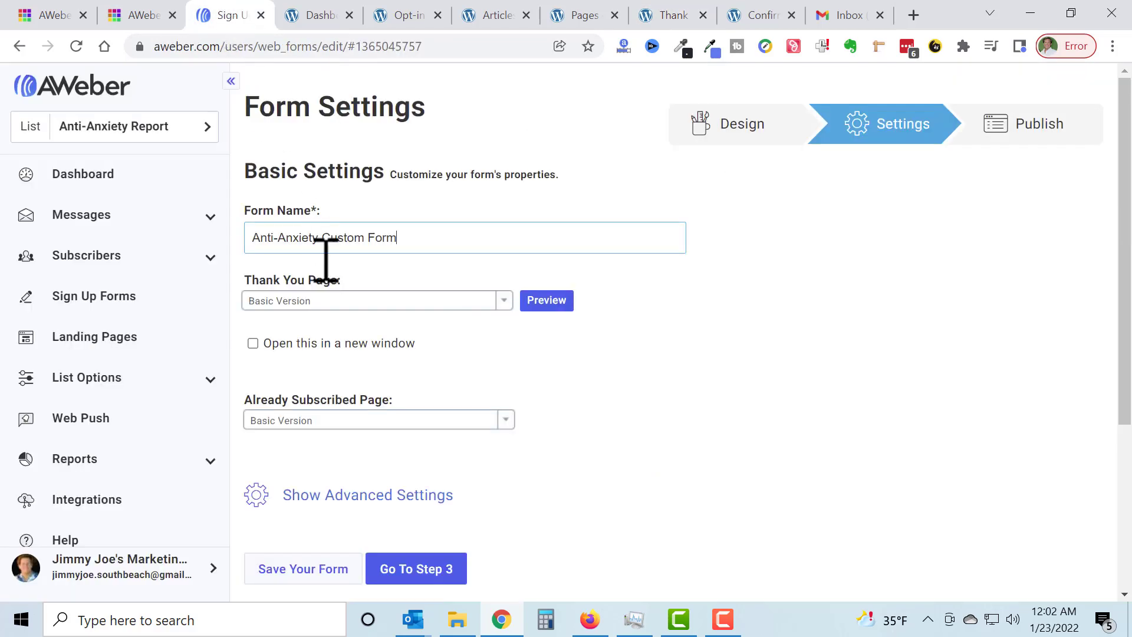
{"action": "left_click", "coordinate": [503, 301]}
{"action": "left_click", "coordinate": [461, 358]}
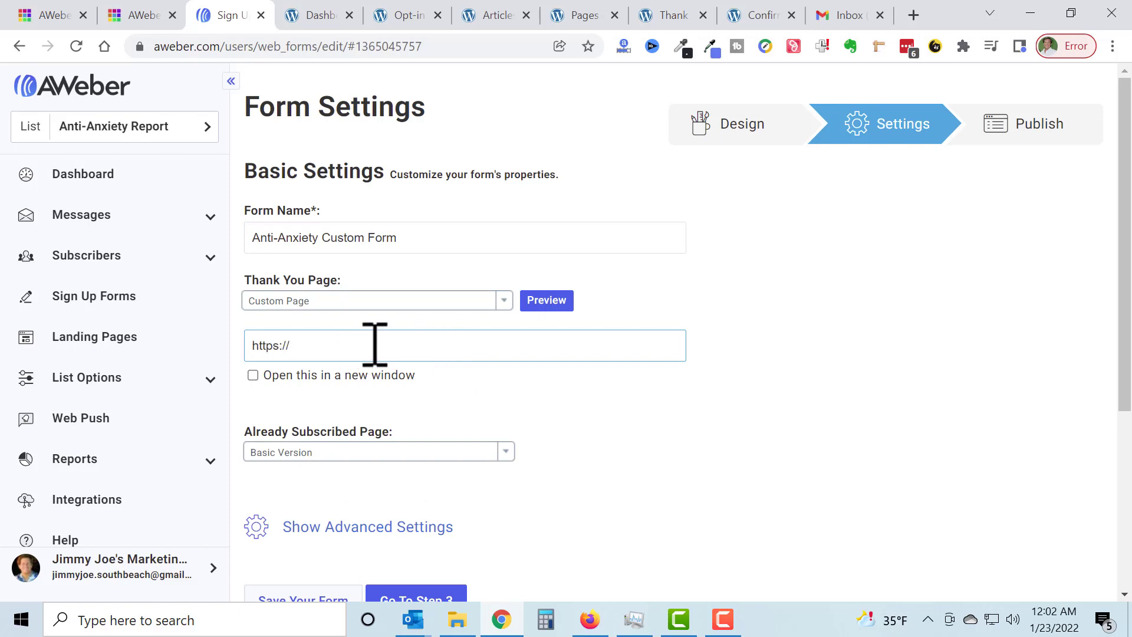
{"action": "left_click_drag", "start_coordinate": [374, 345], "coordinate": [165, 342]}
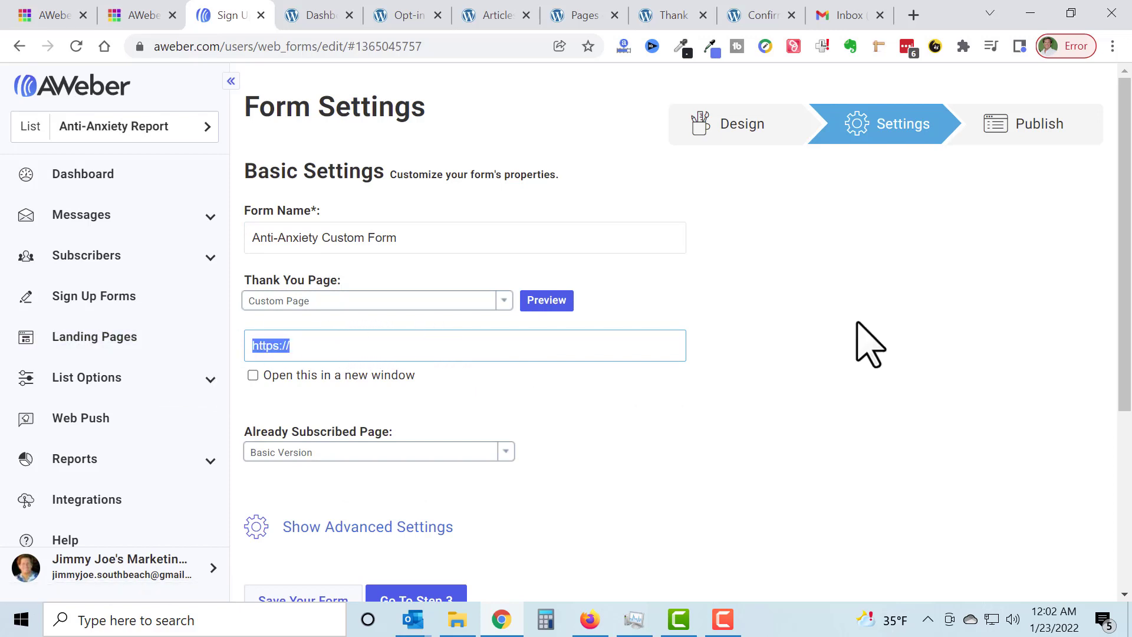
{"action": "key", "text": "ctrl+v"}
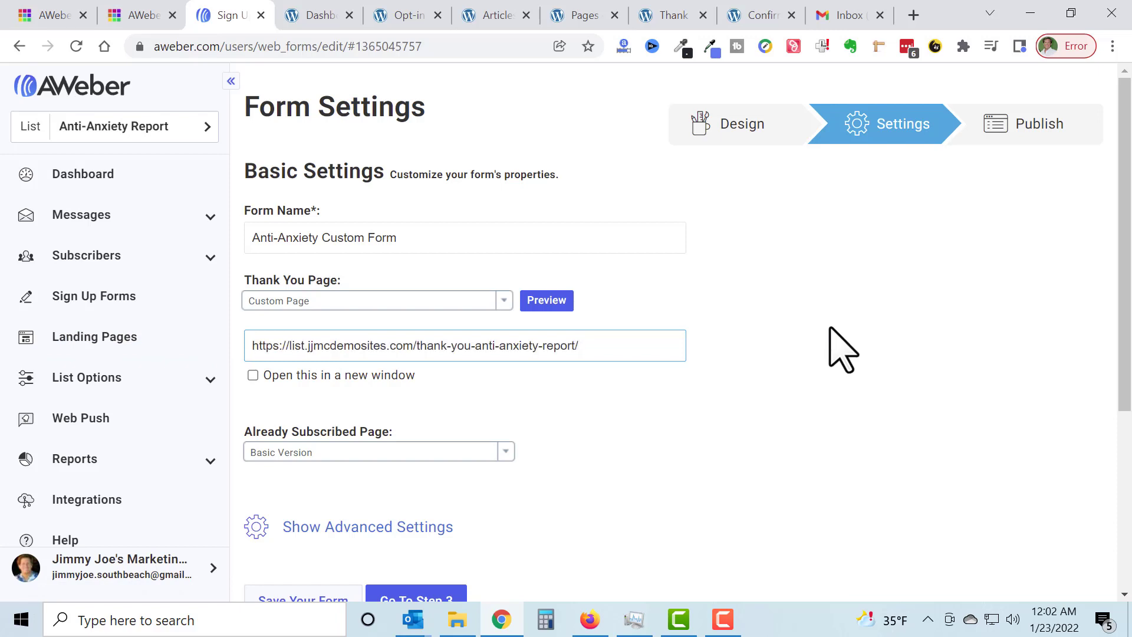
{"action": "left_click", "coordinate": [772, 349]}
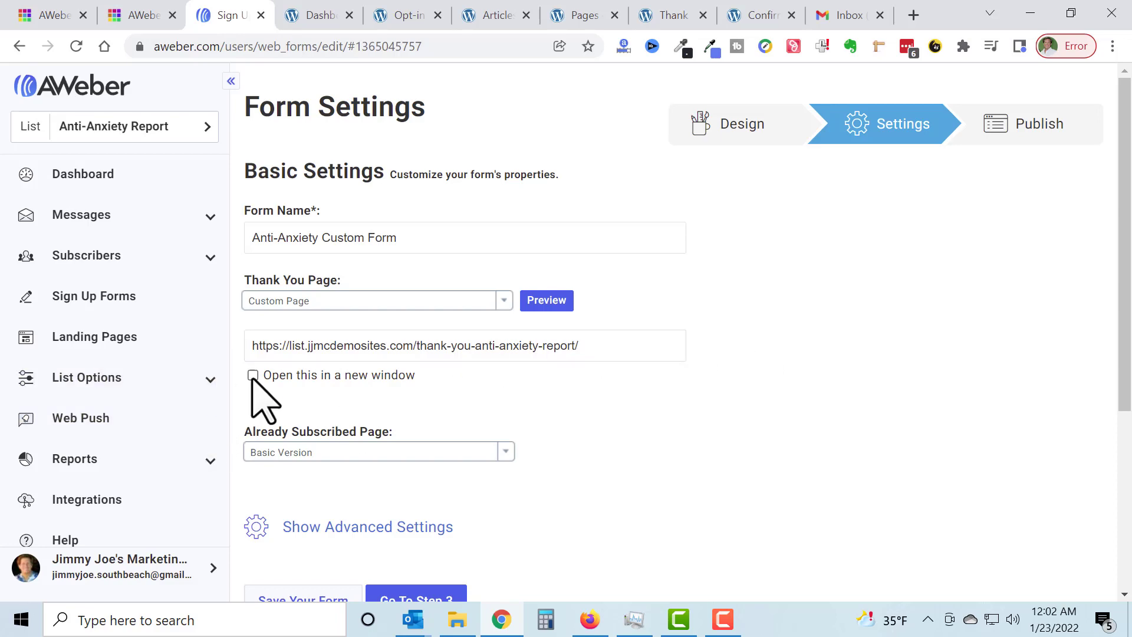
Step: Save the form with its current basic settings, leaving the advanced settings collapsed
{"action": "scroll", "coordinate": [837, 311], "scroll_direction": "down", "scroll_amount": 3}
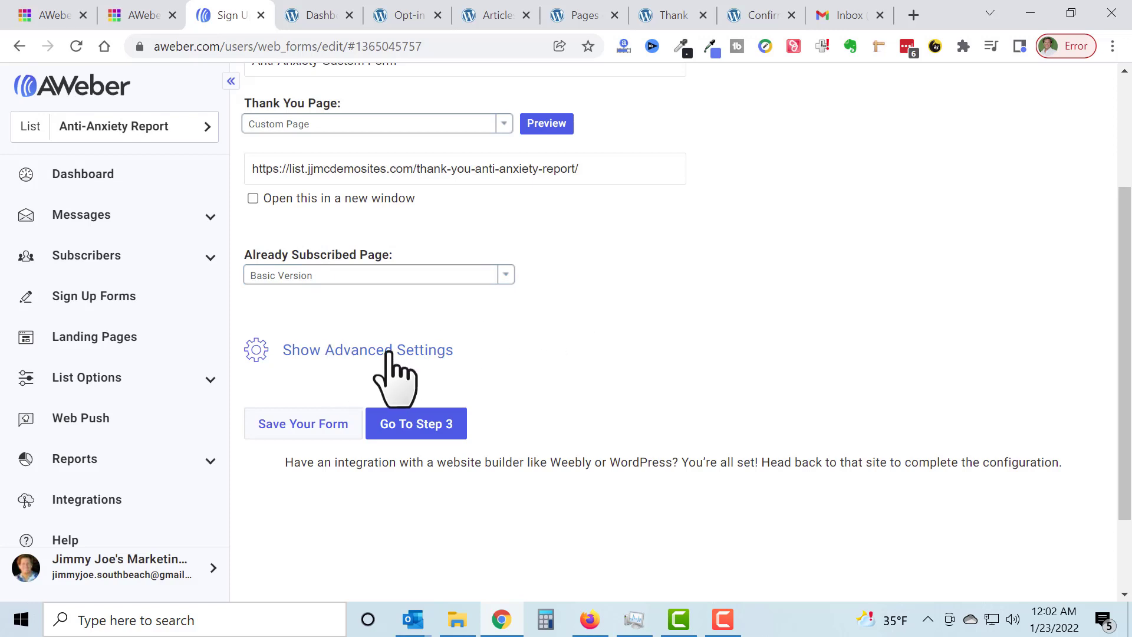
{"action": "scroll", "coordinate": [561, 354], "scroll_direction": "down", "scroll_amount": 1}
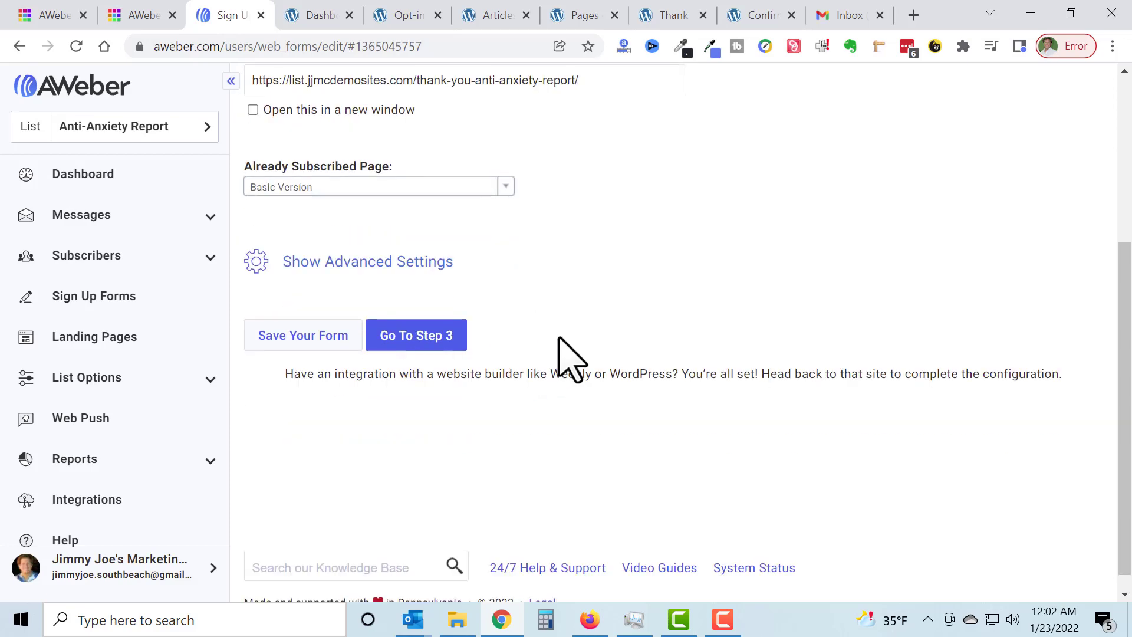
{"action": "left_click", "coordinate": [307, 342]}
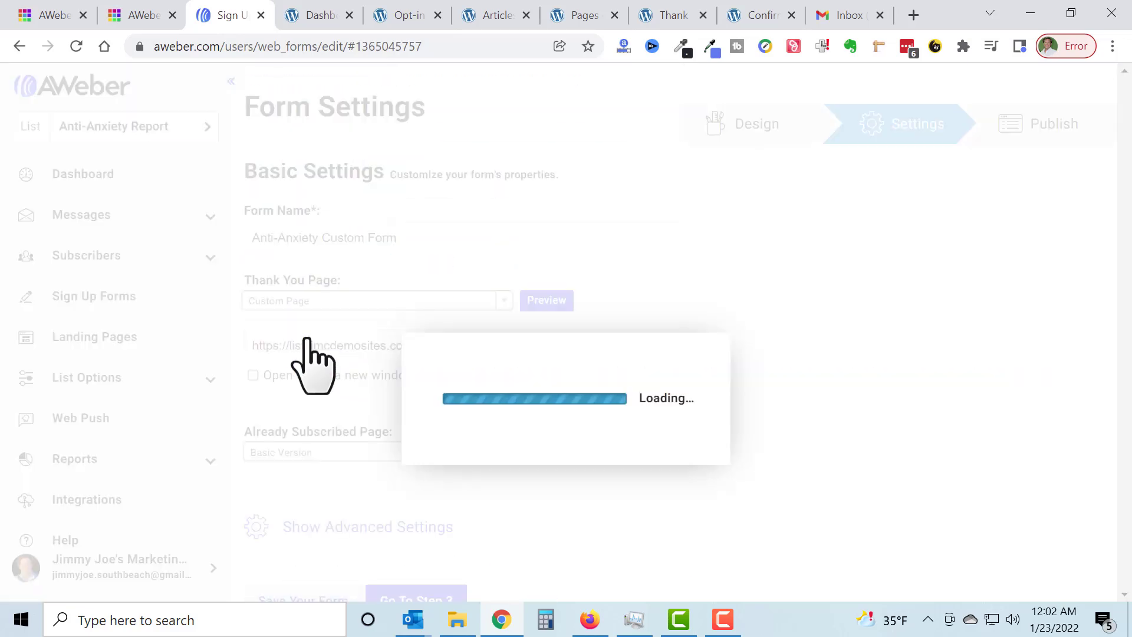
Step: Proceed to publishing the form and choose "I Will Install My Form"
{"action": "scroll", "coordinate": [733, 285], "scroll_direction": "down", "scroll_amount": 1}
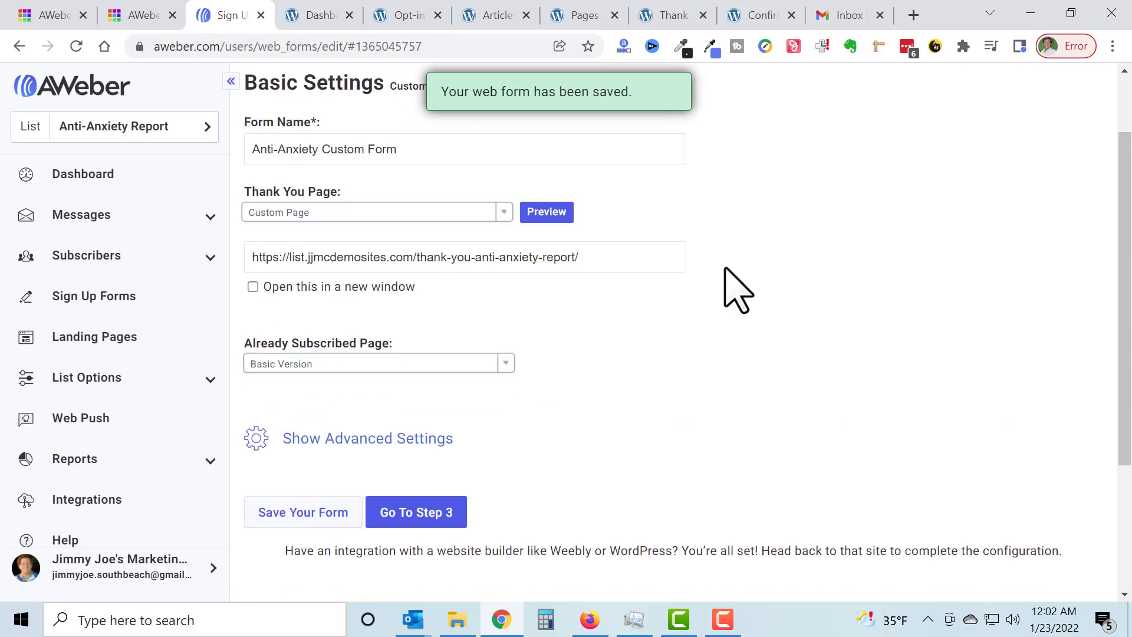
{"action": "scroll", "coordinate": [630, 342], "scroll_direction": "down", "scroll_amount": 3}
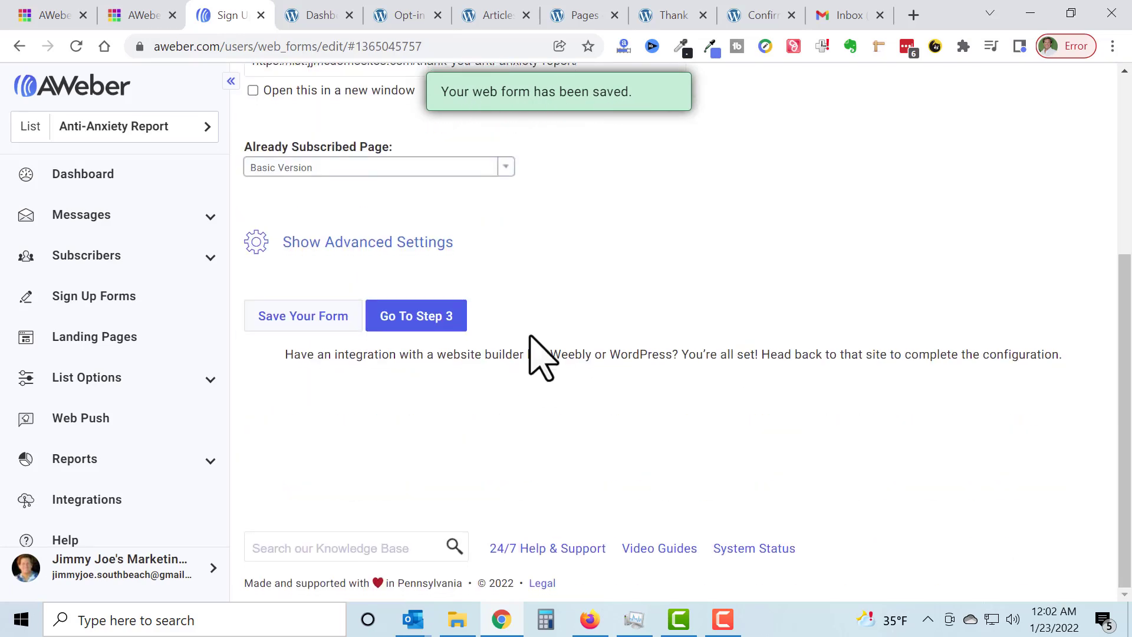
{"action": "left_click", "coordinate": [413, 326]}
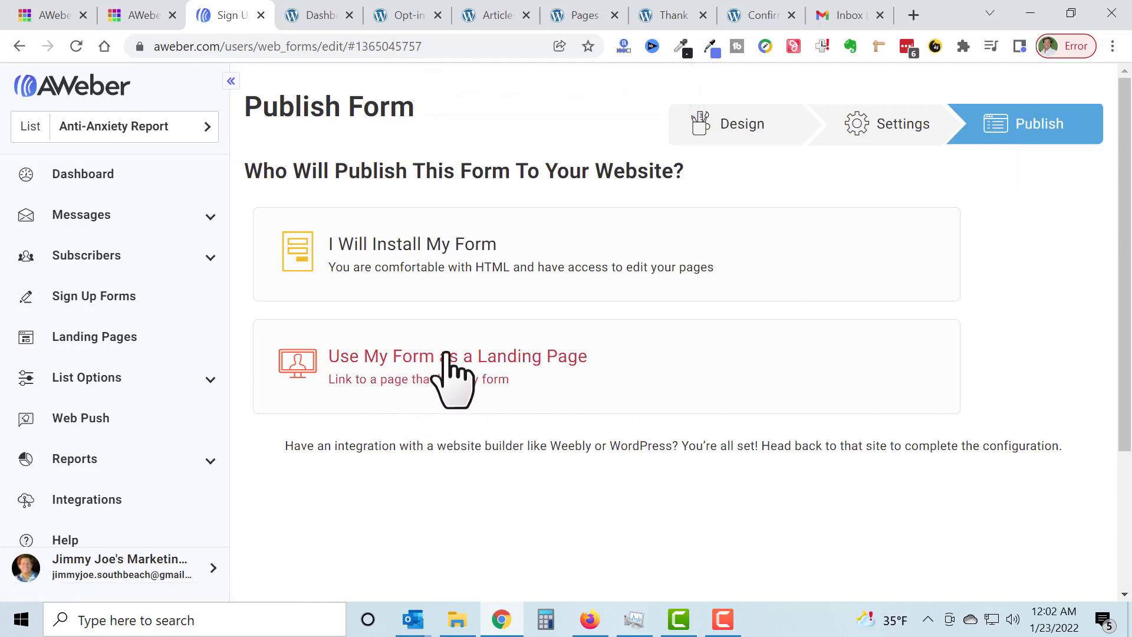
{"action": "left_click", "coordinate": [382, 253]}
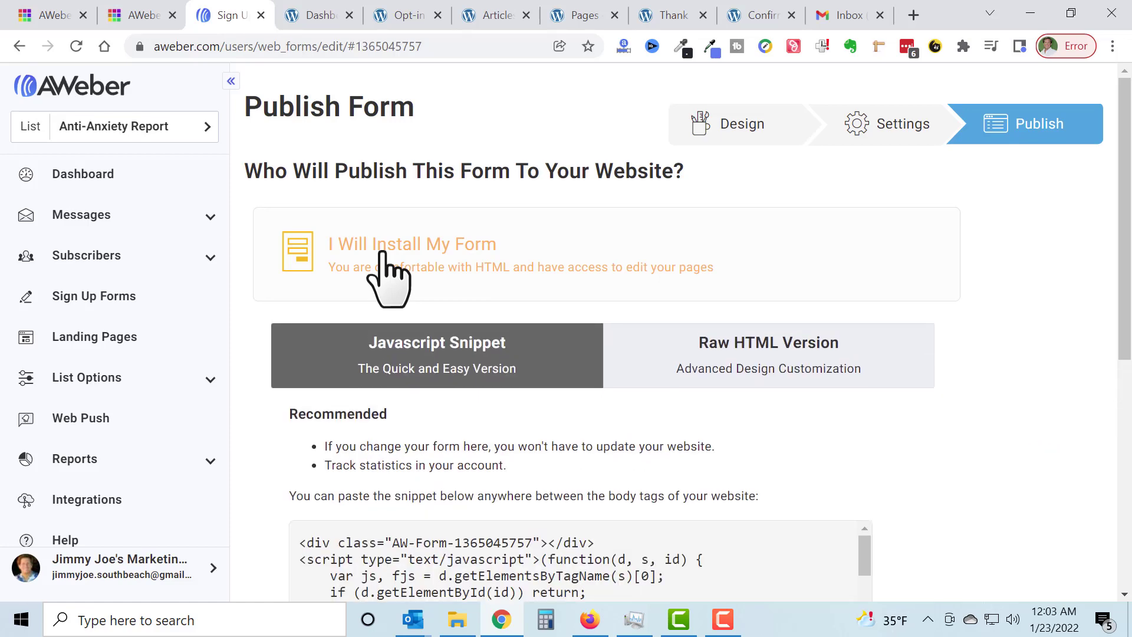
Step: Examine the Raw HTML Version of the form's code in an enlarged code box
{"action": "scroll", "coordinate": [401, 274], "scroll_direction": "down", "scroll_amount": 3}
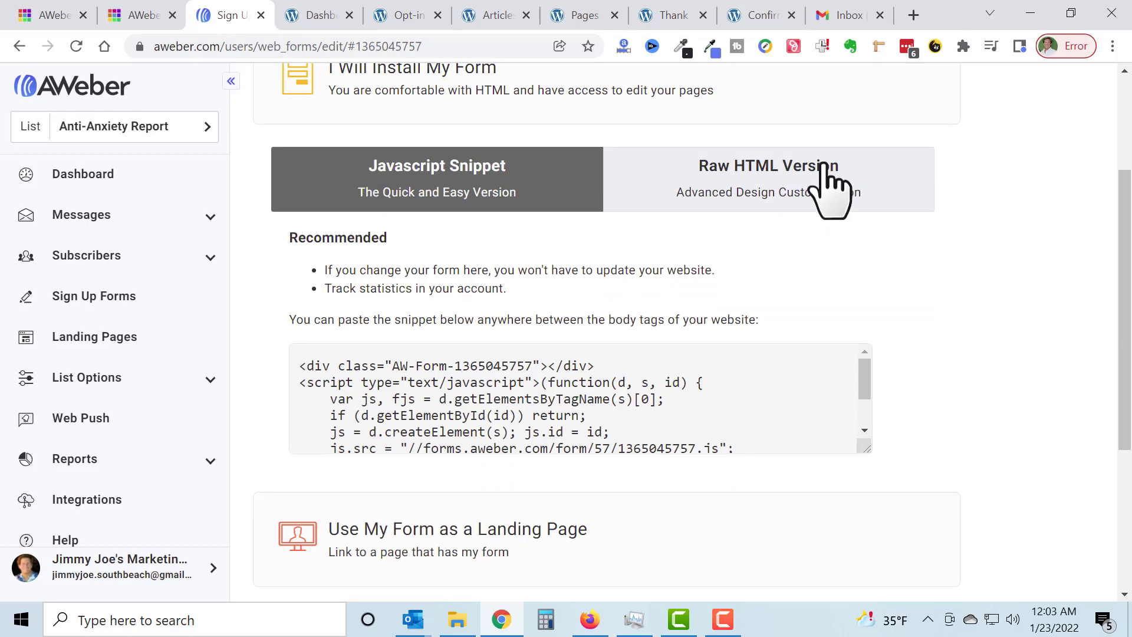
{"action": "left_click", "coordinate": [835, 192]}
{"action": "scroll", "coordinate": [922, 329], "scroll_direction": "down", "scroll_amount": 3}
{"action": "left_click_drag", "start_coordinate": [849, 341], "coordinate": [880, 508]}
{"action": "scroll", "coordinate": [707, 283], "scroll_direction": "down", "scroll_amount": 5}
{"action": "scroll", "coordinate": [710, 287], "scroll_direction": "down", "scroll_amount": 10}
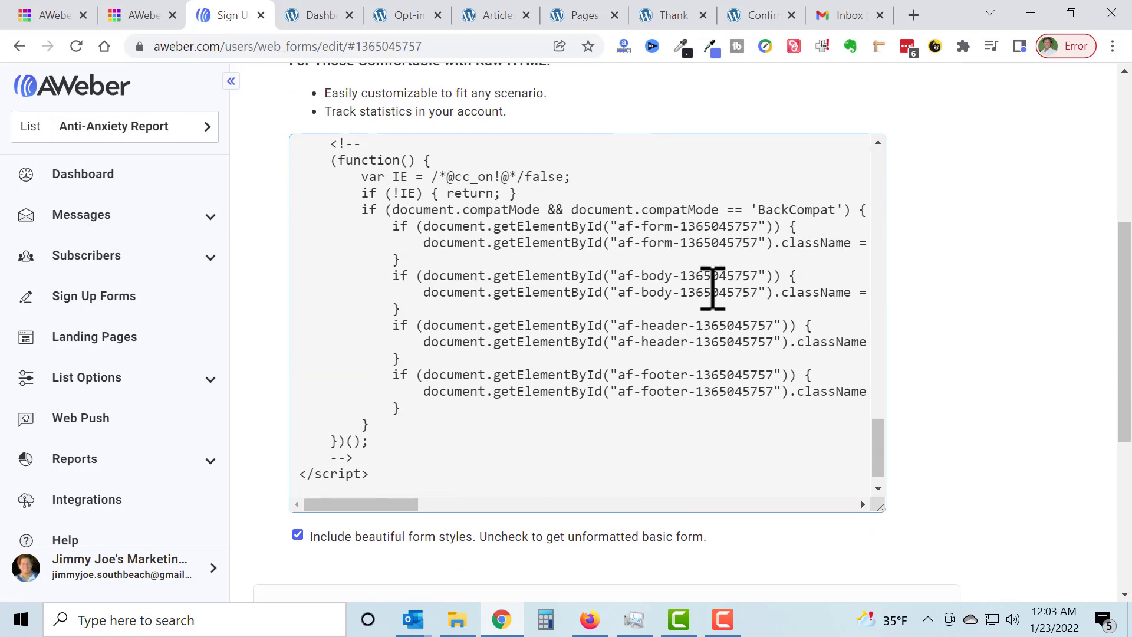
{"action": "scroll", "coordinate": [973, 242], "scroll_direction": "down", "scroll_amount": 6}
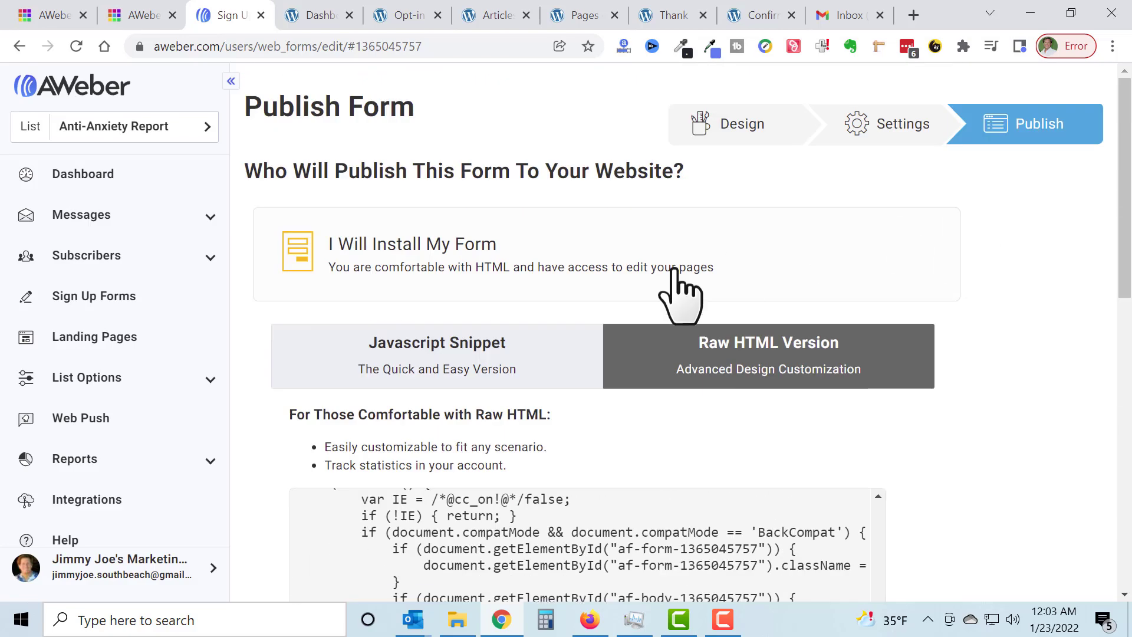
Step: Go back to the Javascript Snippet version, enlarge its code box and copy the entire snippet
{"action": "left_click", "coordinate": [455, 352]}
{"action": "scroll", "coordinate": [758, 300], "scroll_direction": "down", "scroll_amount": 2}
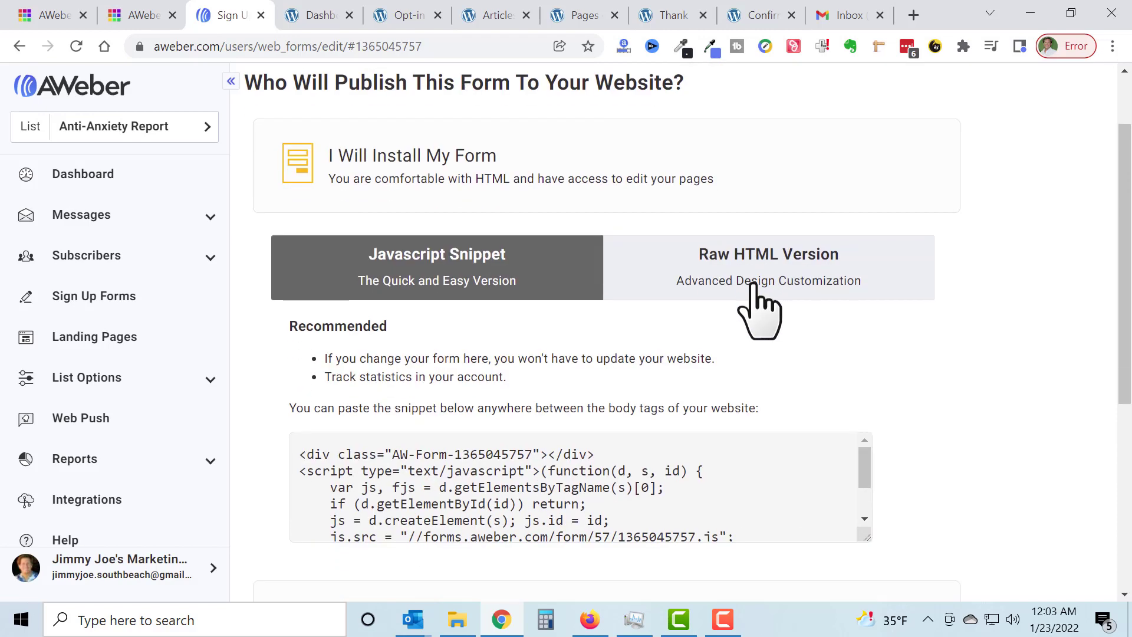
{"action": "scroll", "coordinate": [973, 248], "scroll_direction": "down", "scroll_amount": 5}
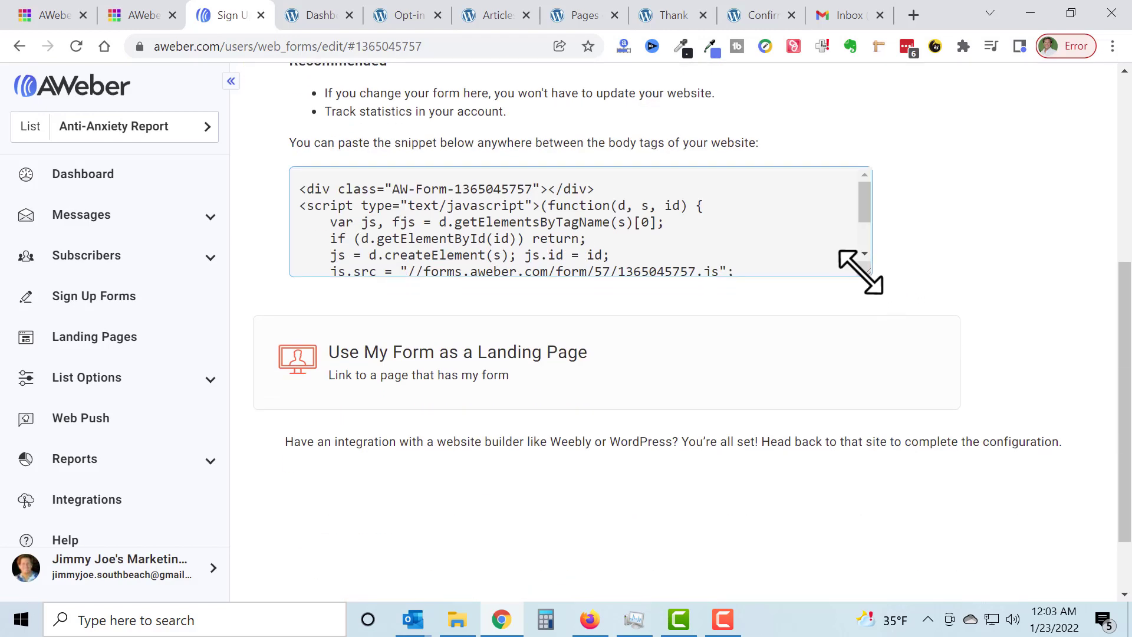
{"action": "left_click_drag", "start_coordinate": [859, 270], "coordinate": [942, 405]}
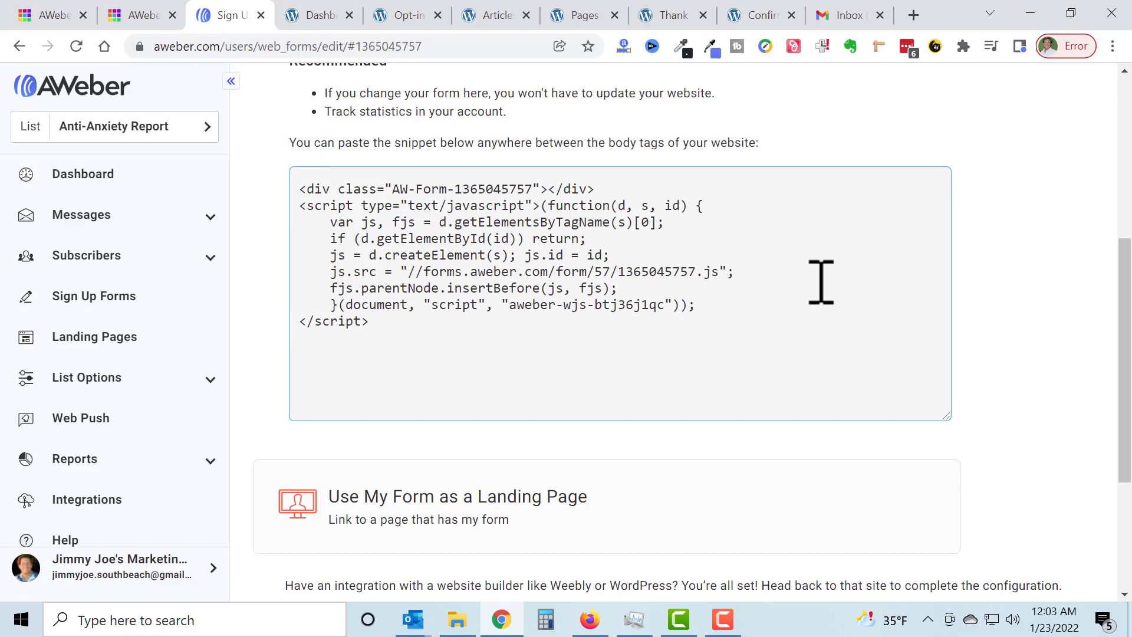
{"action": "left_click", "coordinate": [437, 253]}
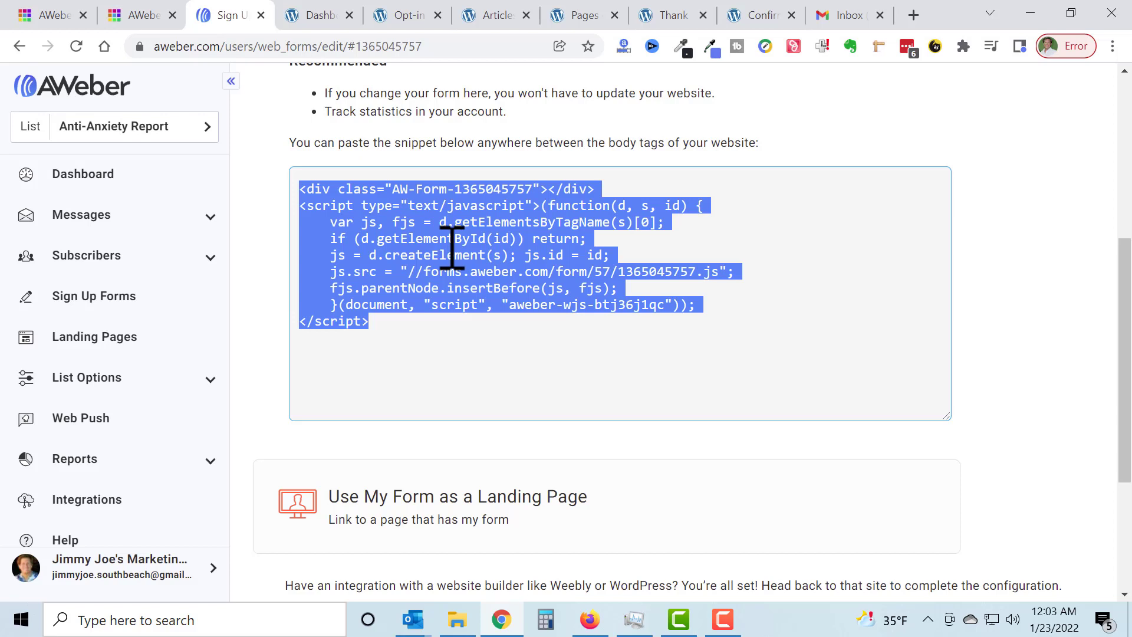
{"action": "left_click", "coordinate": [1036, 192]}
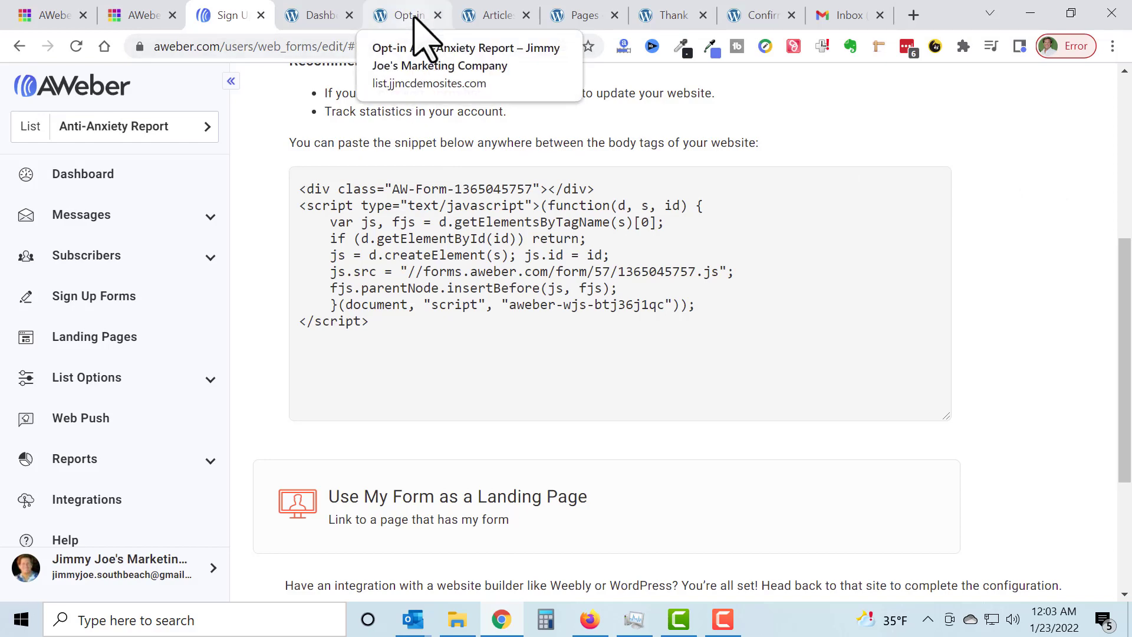
{"action": "scroll", "coordinate": [960, 290], "scroll_direction": "up", "scroll_amount": 5}
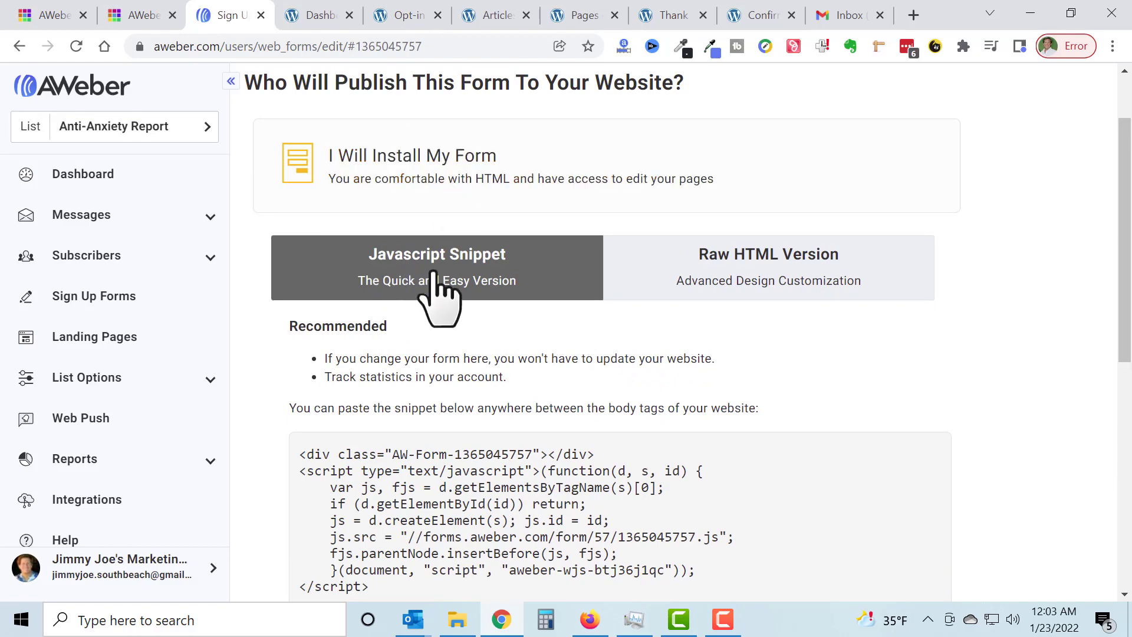
Step: Switch to the WordPress "Opt-in Anti-Anxiety Report" page, look over its existing sign-up form and open the page for editing
{"action": "left_click", "coordinate": [424, 25]}
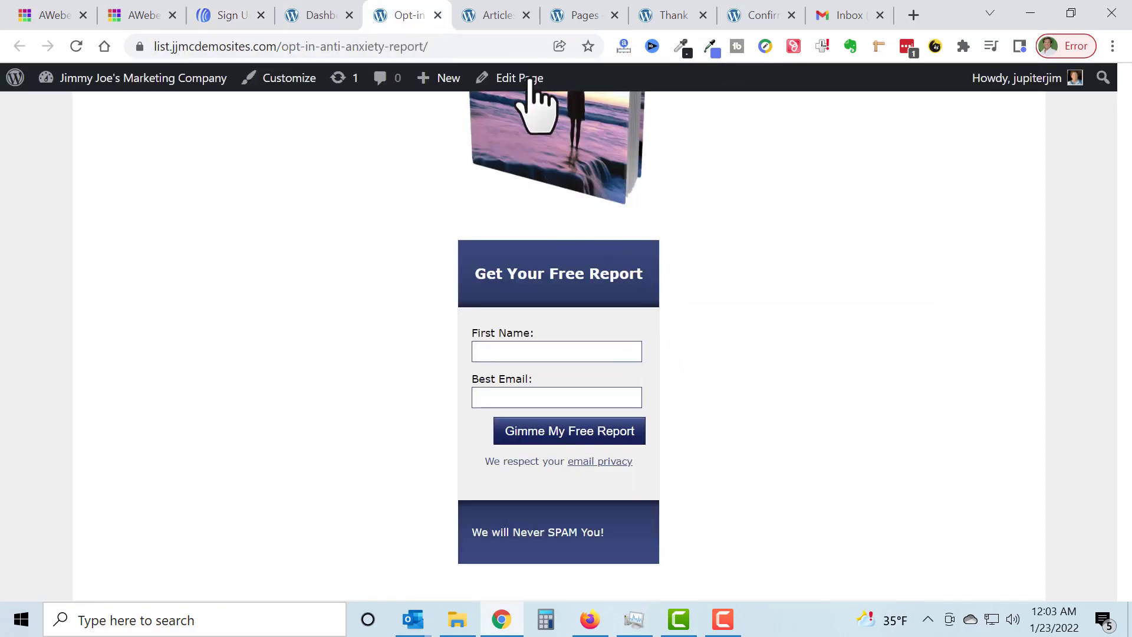
{"action": "scroll", "coordinate": [782, 329], "scroll_direction": "up", "scroll_amount": 8}
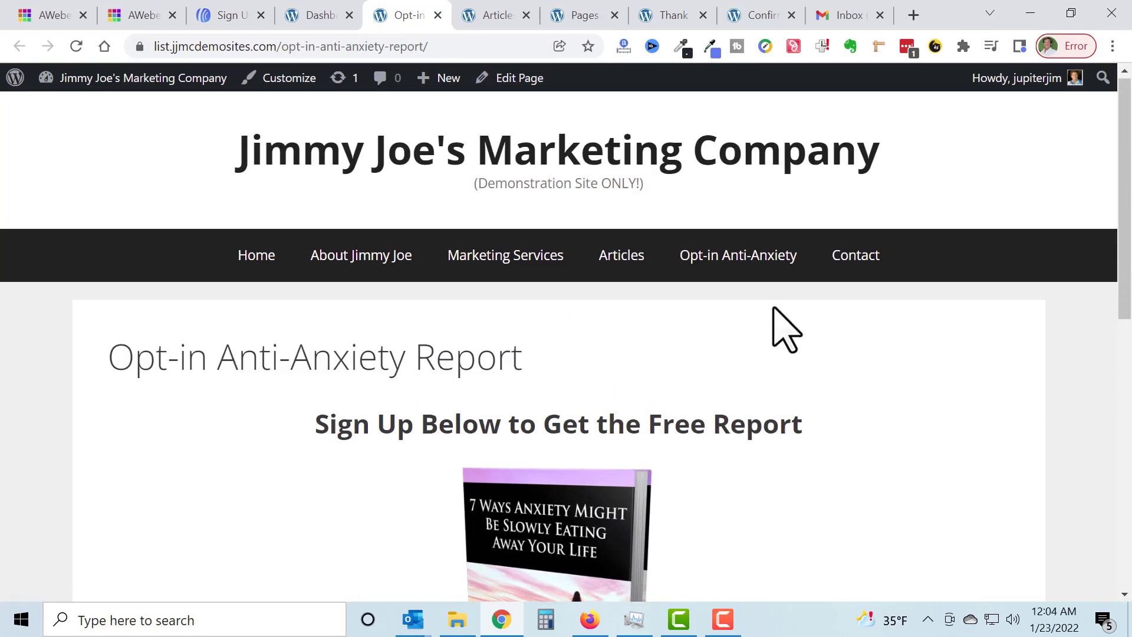
{"action": "left_click", "coordinate": [450, 47]}
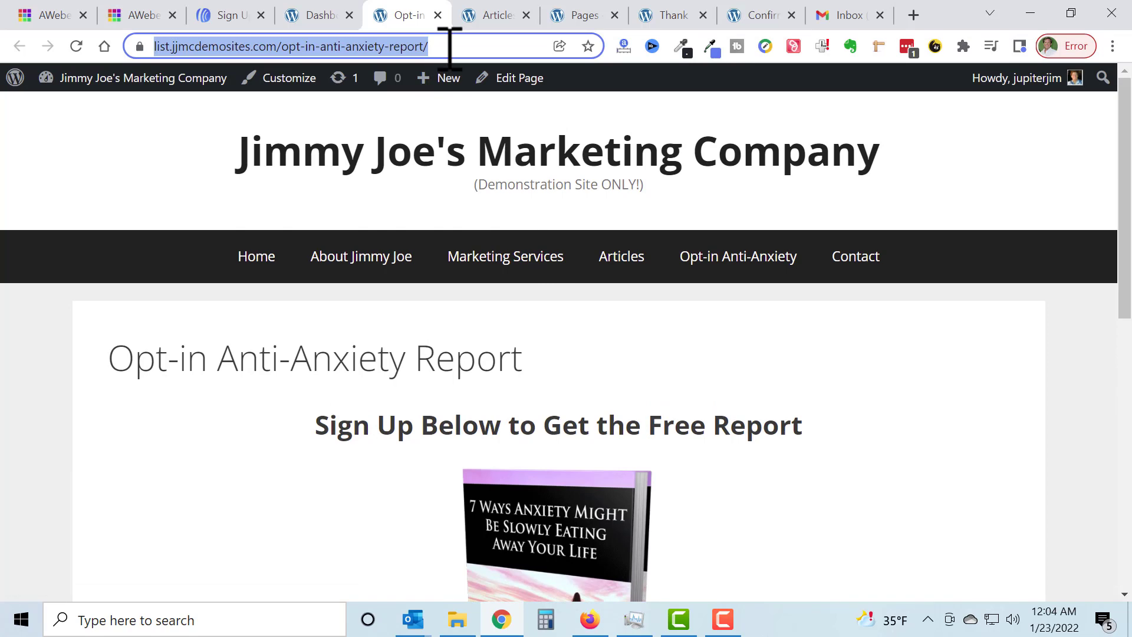
{"action": "scroll", "coordinate": [784, 301], "scroll_direction": "down", "scroll_amount": 3}
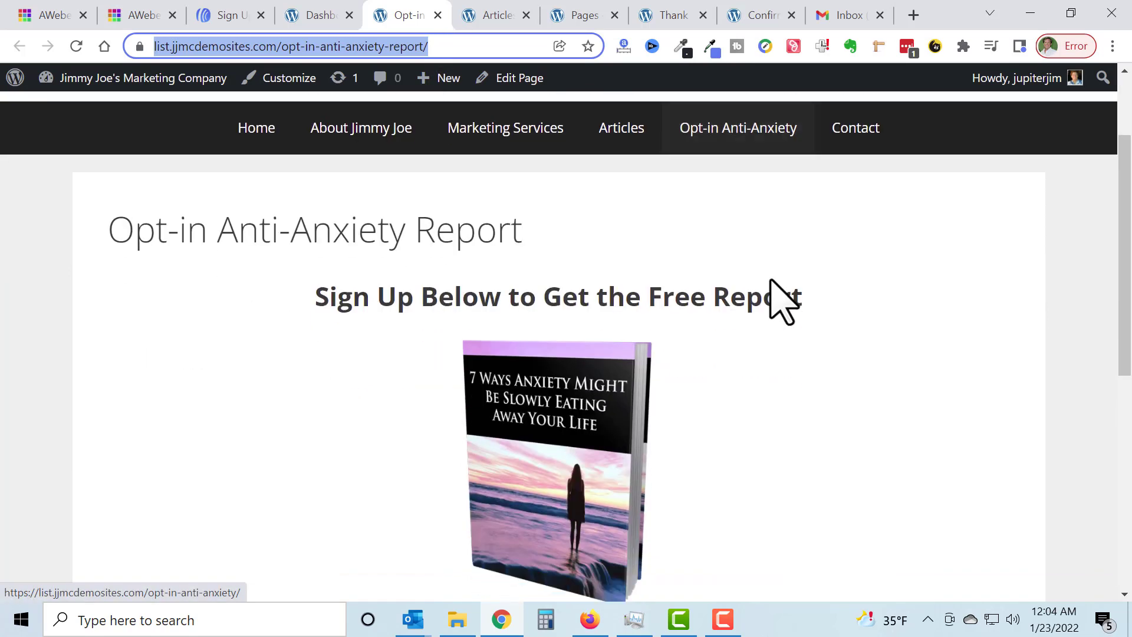
{"action": "scroll", "coordinate": [772, 282], "scroll_direction": "down", "scroll_amount": 6}
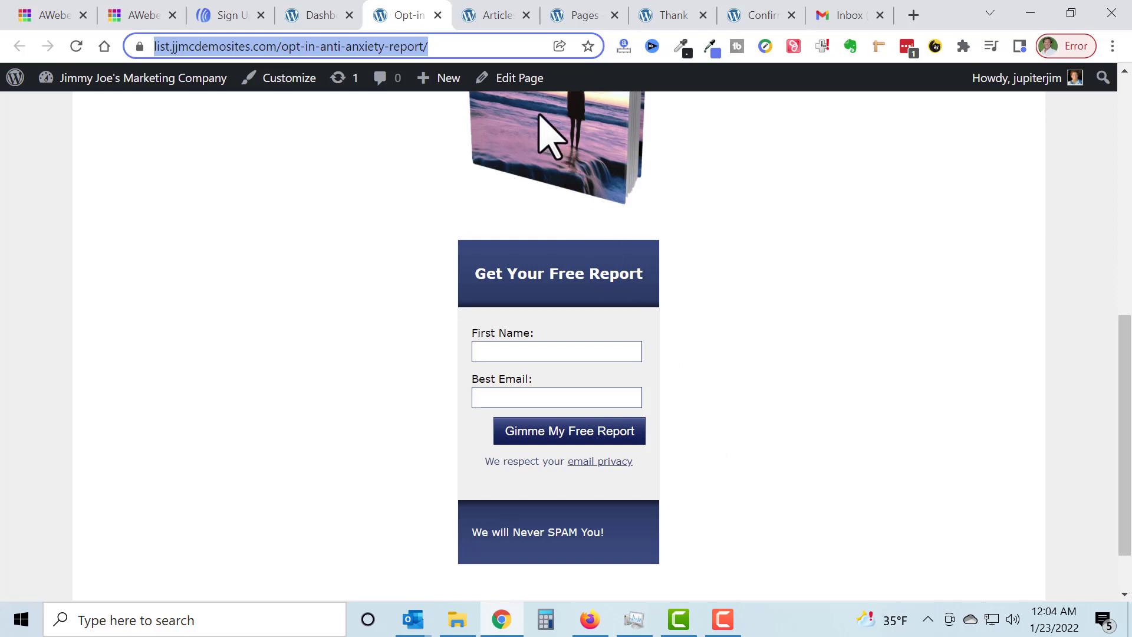
{"action": "left_click", "coordinate": [508, 79]}
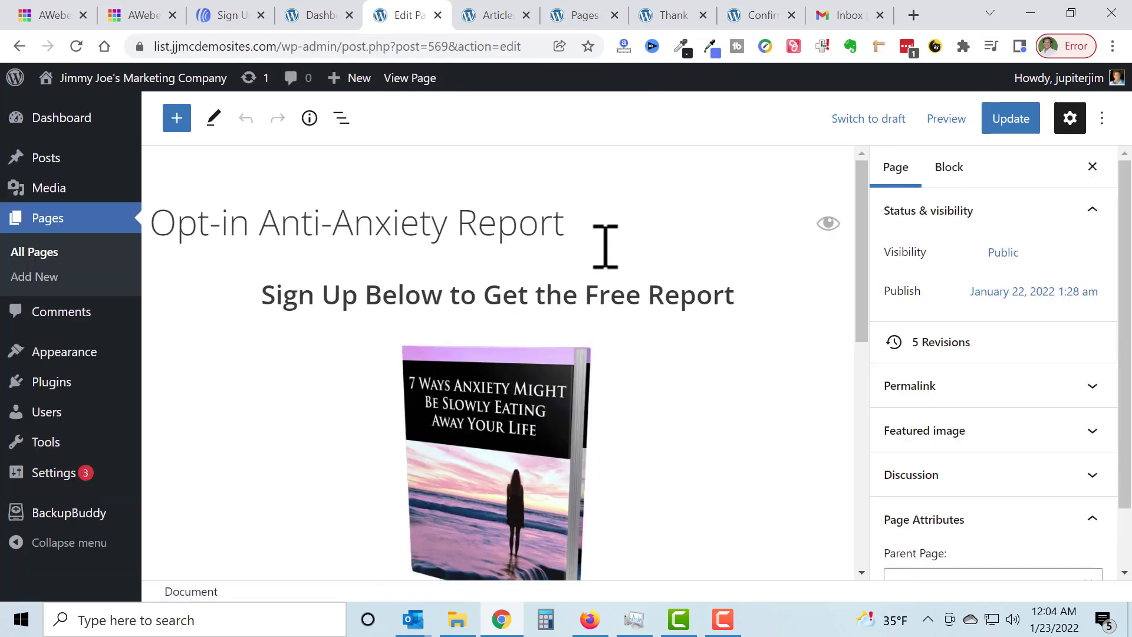
Step: Remove the Custom HTML block holding the old AWeber form code below the book image
{"action": "scroll", "coordinate": [607, 313], "scroll_direction": "down", "scroll_amount": 5}
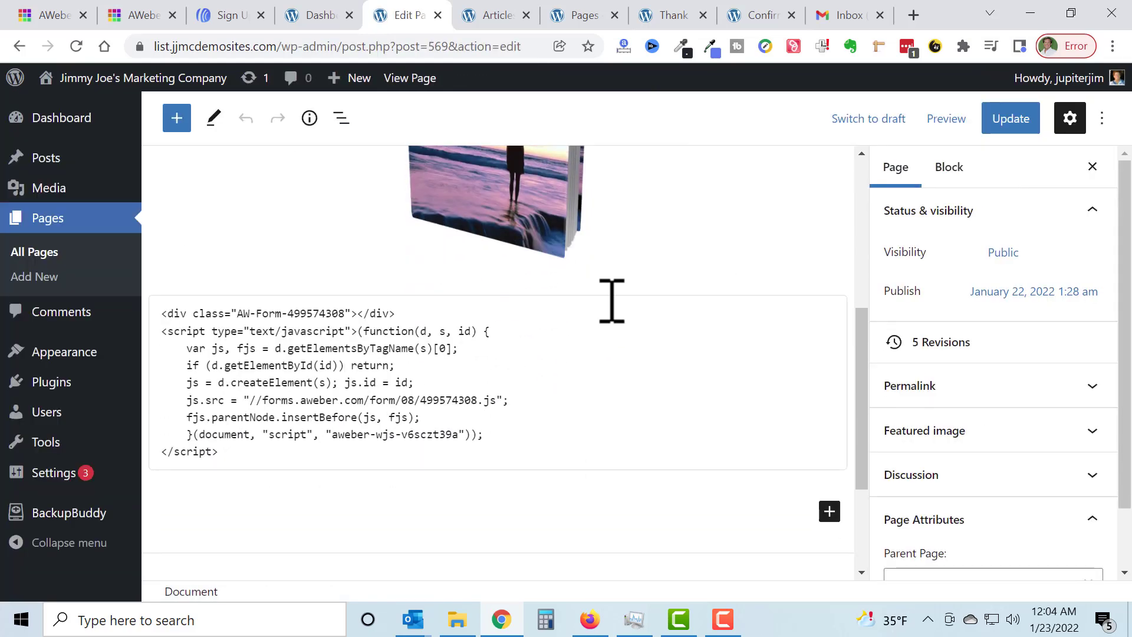
{"action": "left_click", "coordinate": [590, 345]}
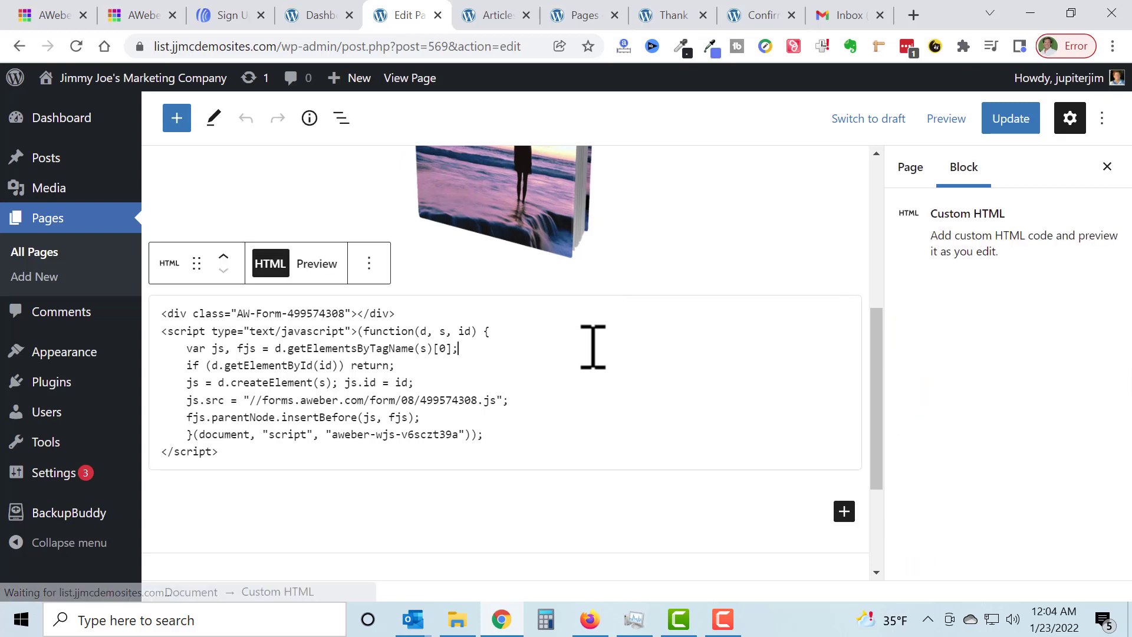
{"action": "left_click", "coordinate": [368, 263]}
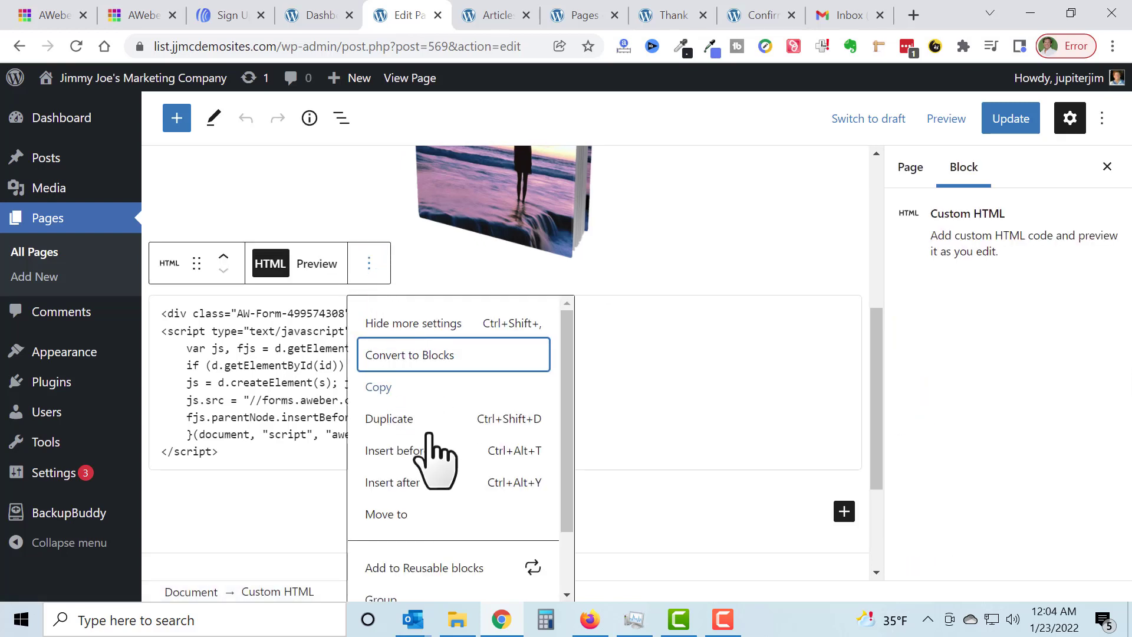
{"action": "scroll", "coordinate": [432, 534], "scroll_direction": "down", "scroll_amount": 2}
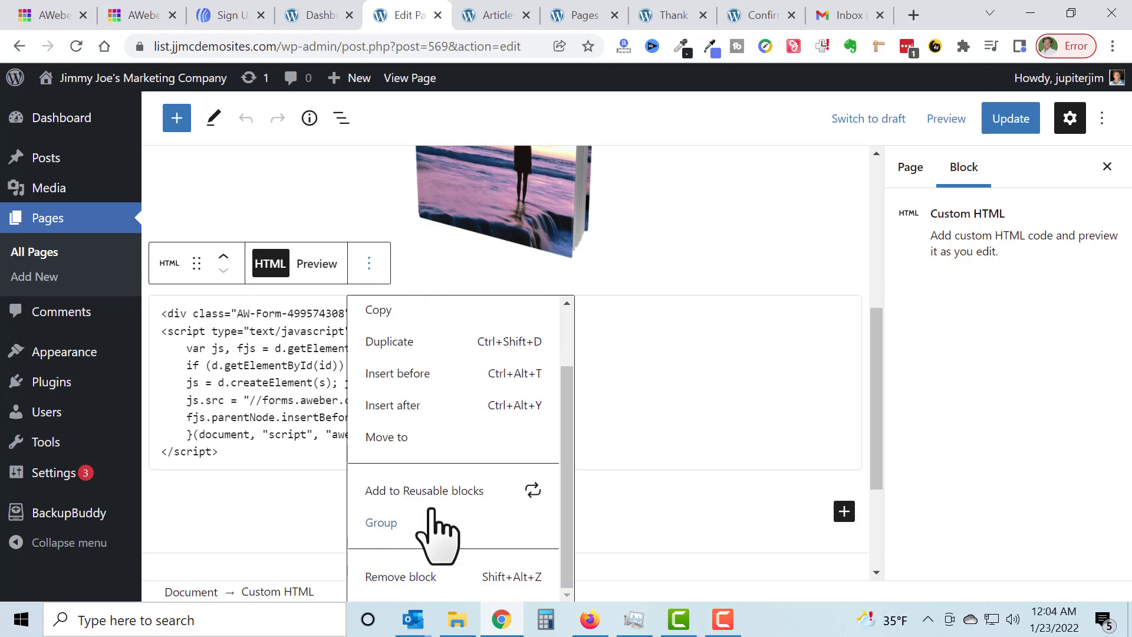
{"action": "left_click", "coordinate": [424, 578]}
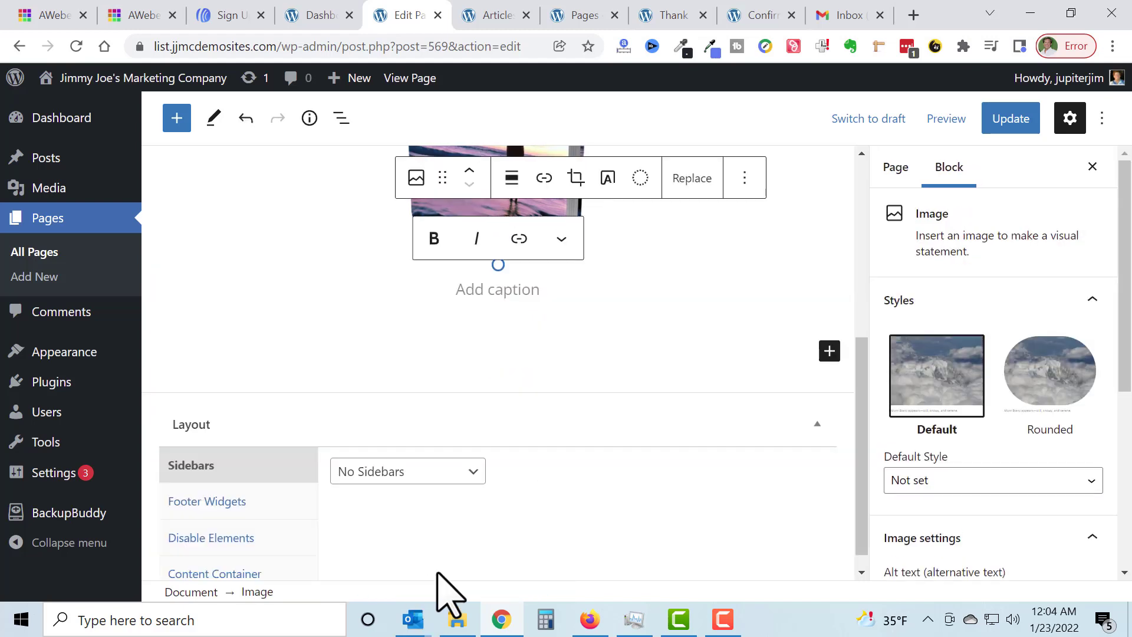
Step: Add a Custom HTML block below the book image and paste the copied AWeber Javascript snippet into it
{"action": "left_click", "coordinate": [829, 352]}
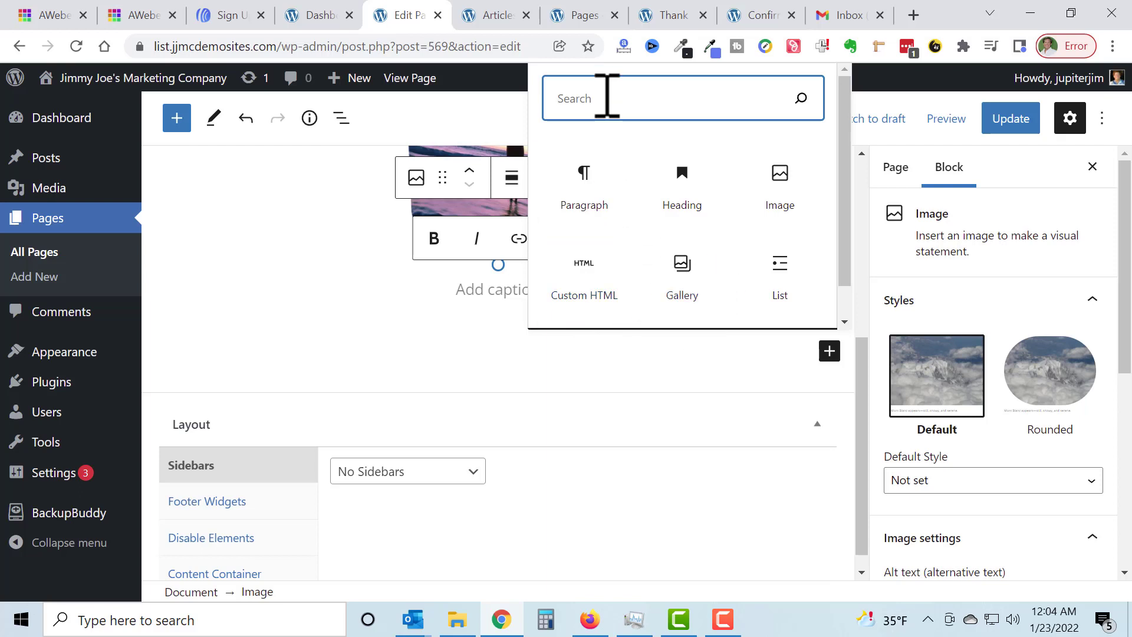
{"action": "left_click", "coordinate": [589, 277]}
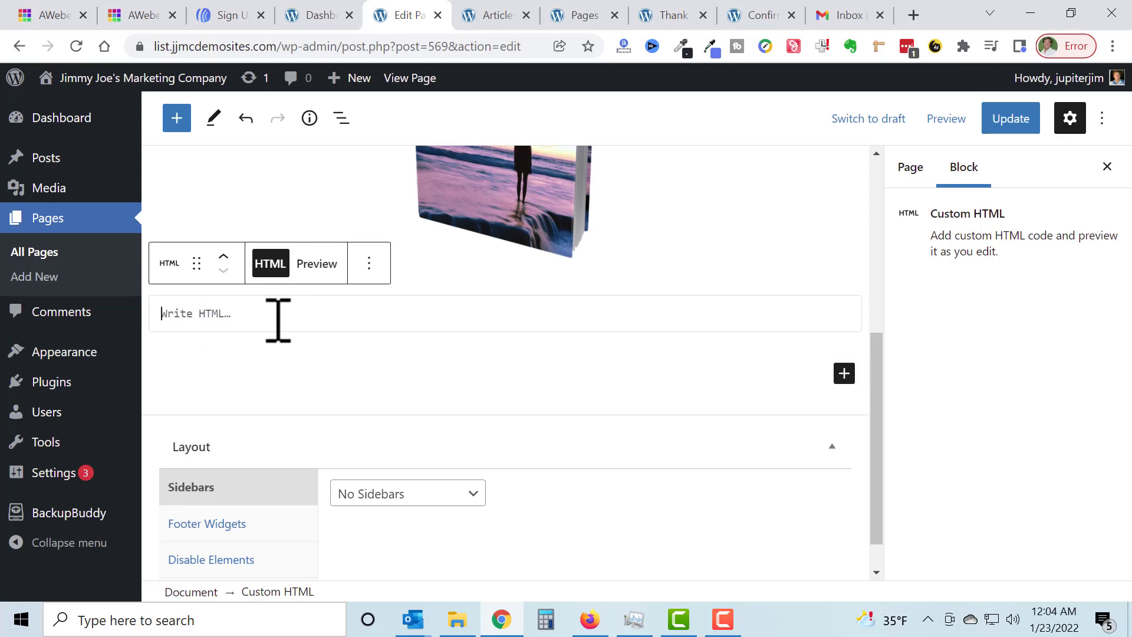
{"action": "key", "text": "ctrl+v"}
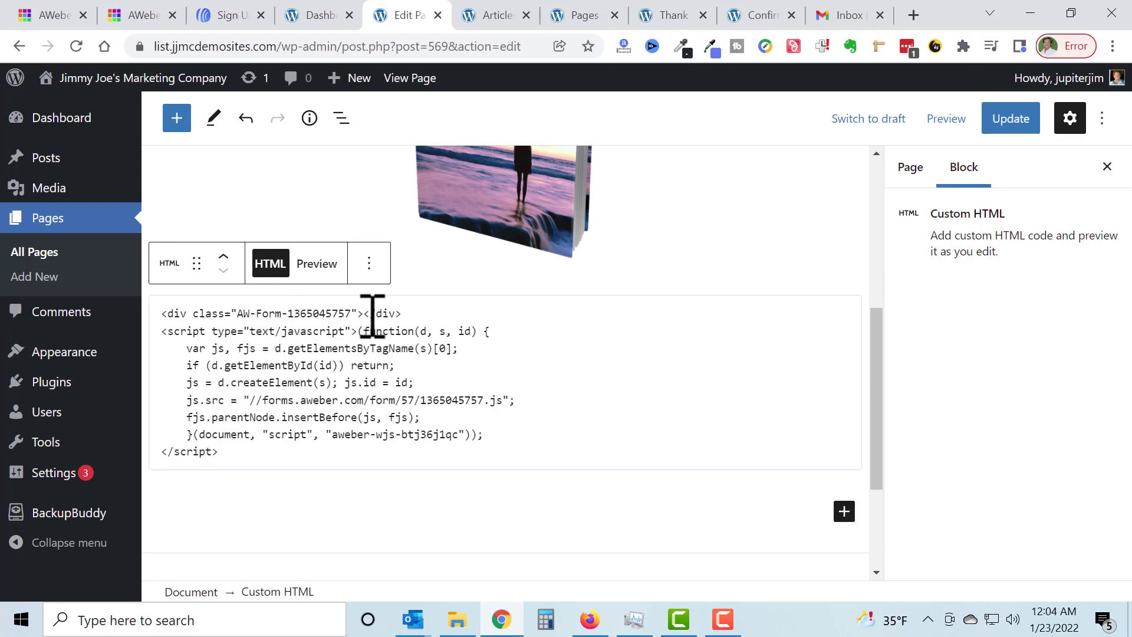
{"action": "left_click", "coordinate": [726, 510]}
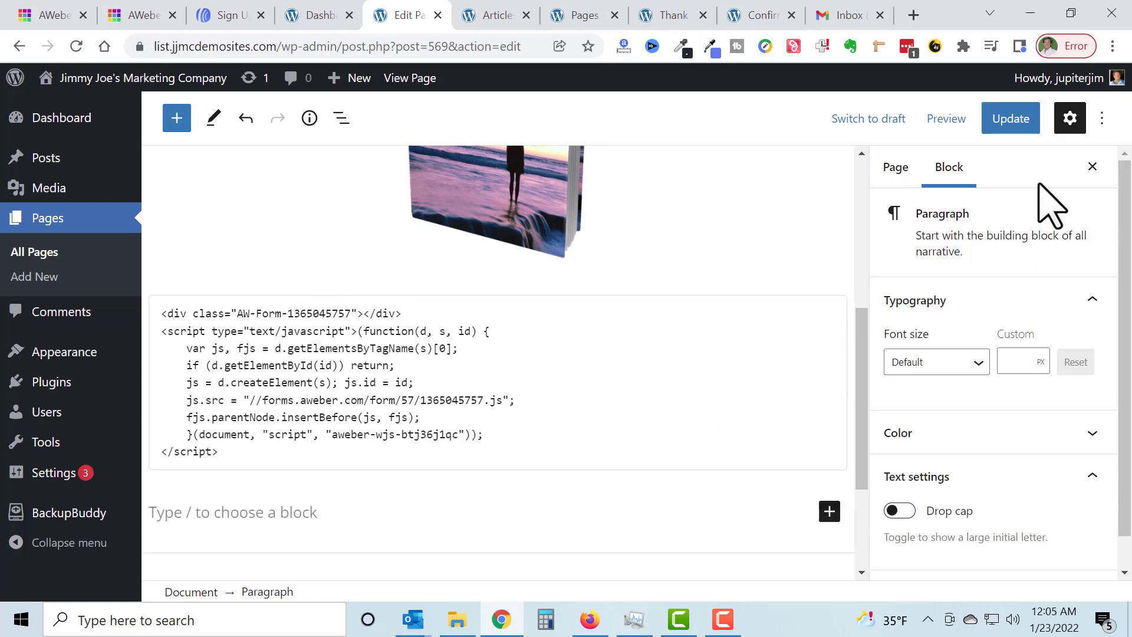
Step: Update the opt-in page and view the published version in a new browser tab
{"action": "left_click", "coordinate": [1013, 129]}
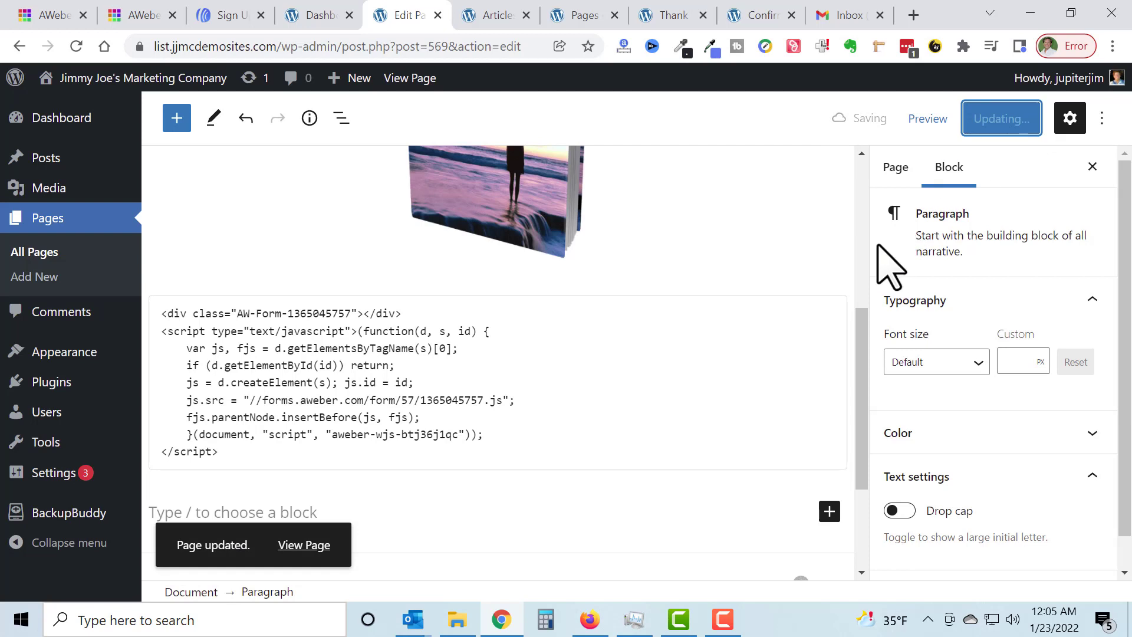
{"action": "right_click", "coordinate": [294, 550]}
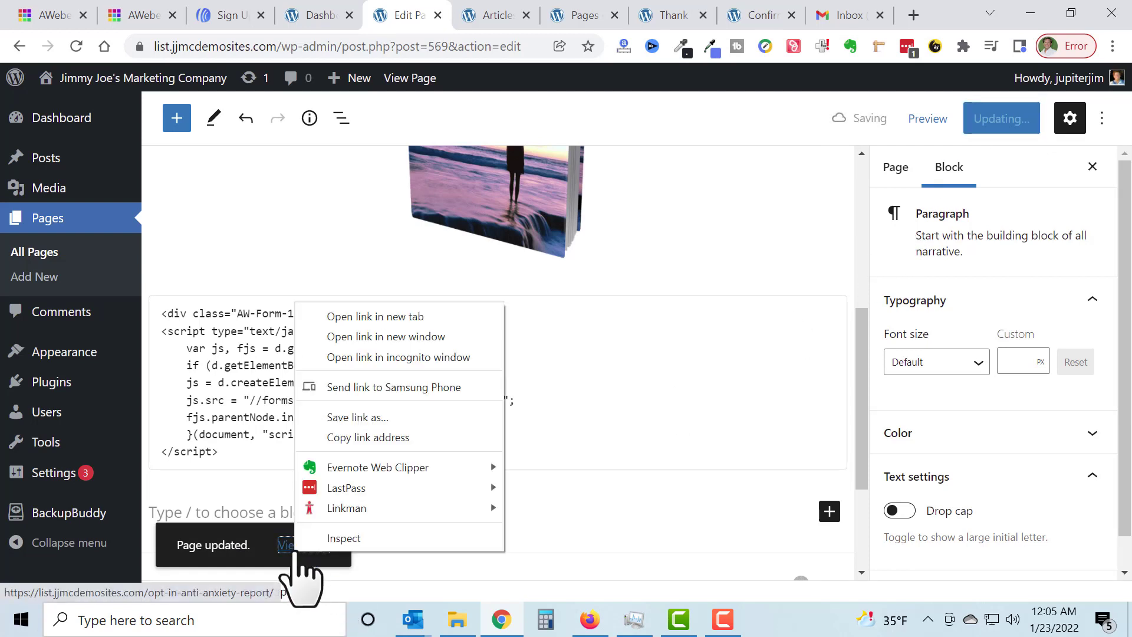
{"action": "left_click", "coordinate": [401, 318]}
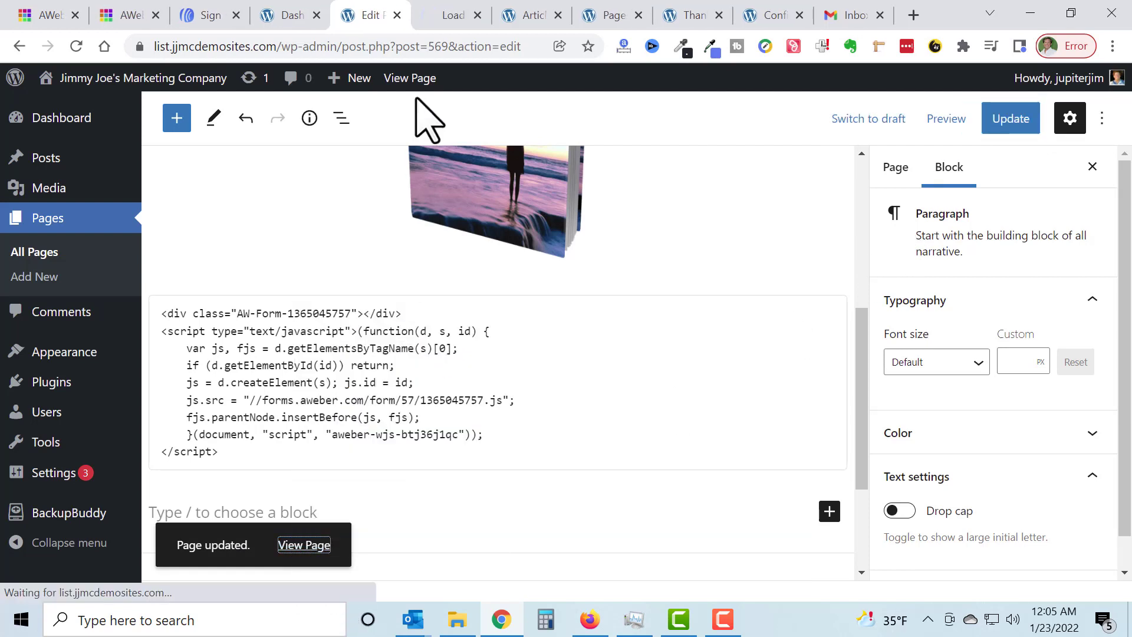
{"action": "left_click", "coordinate": [448, 18]}
{"action": "scroll", "coordinate": [566, 316], "scroll_direction": "down", "scroll_amount": 3}
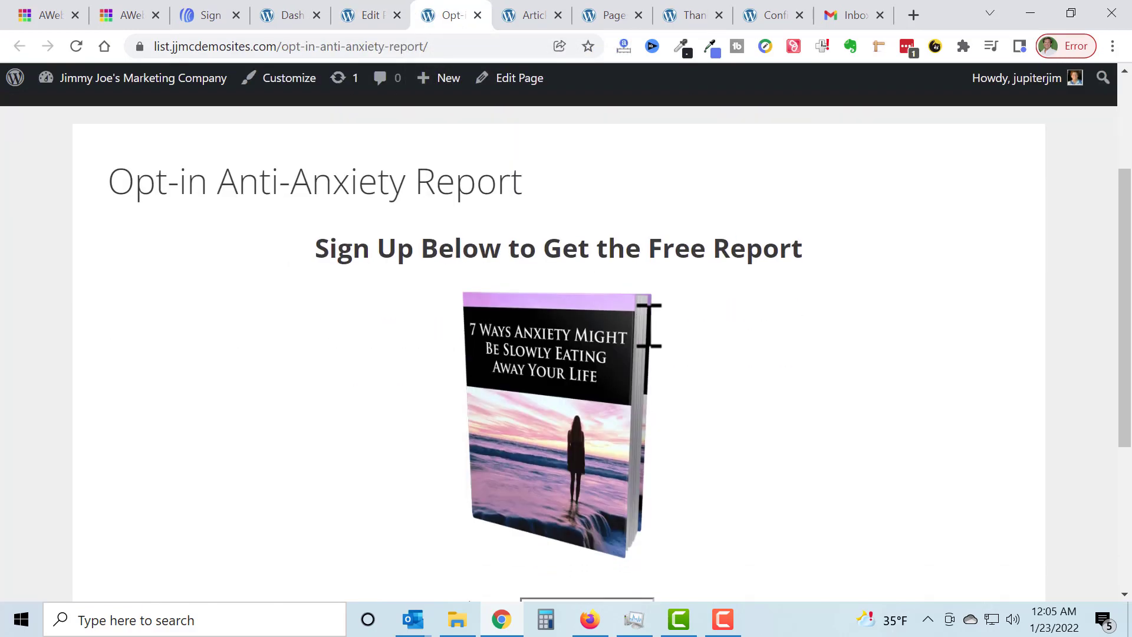
Step: Look over the embedded sign-up form below the book image on the published opt-in page
{"action": "scroll", "coordinate": [662, 341], "scroll_direction": "down", "scroll_amount": 5}
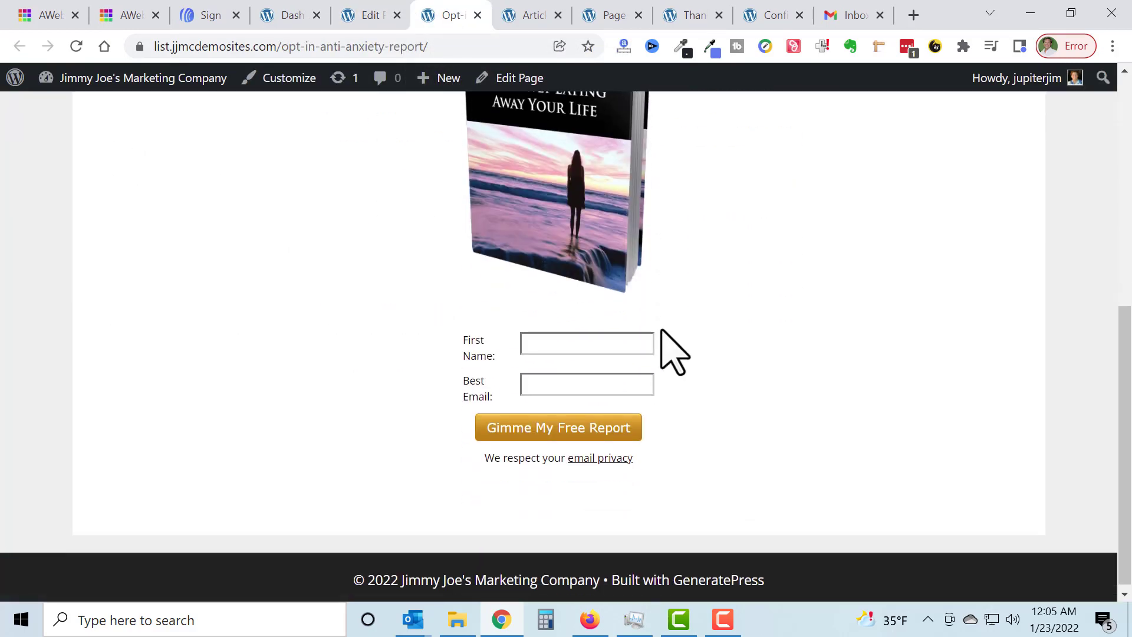
{"action": "left_click", "coordinate": [727, 628]}
{"action": "left_click", "coordinate": [1071, 576]}
{"action": "left_click_drag", "start_coordinate": [1125, 526], "coordinate": [1128, 498]}
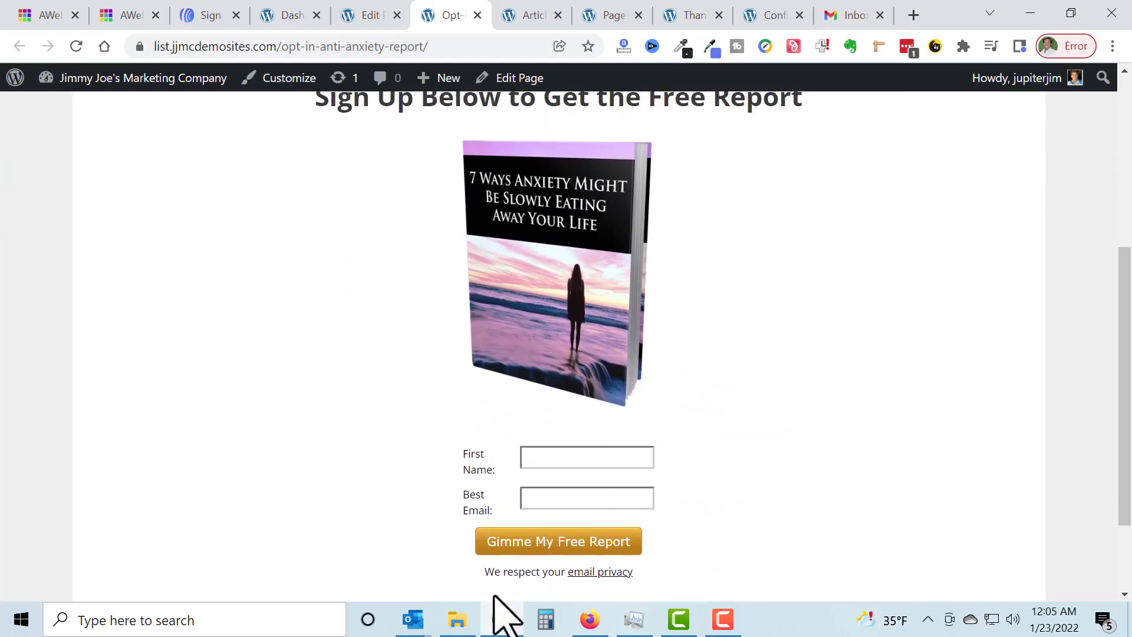
{"action": "left_click", "coordinate": [564, 458]}
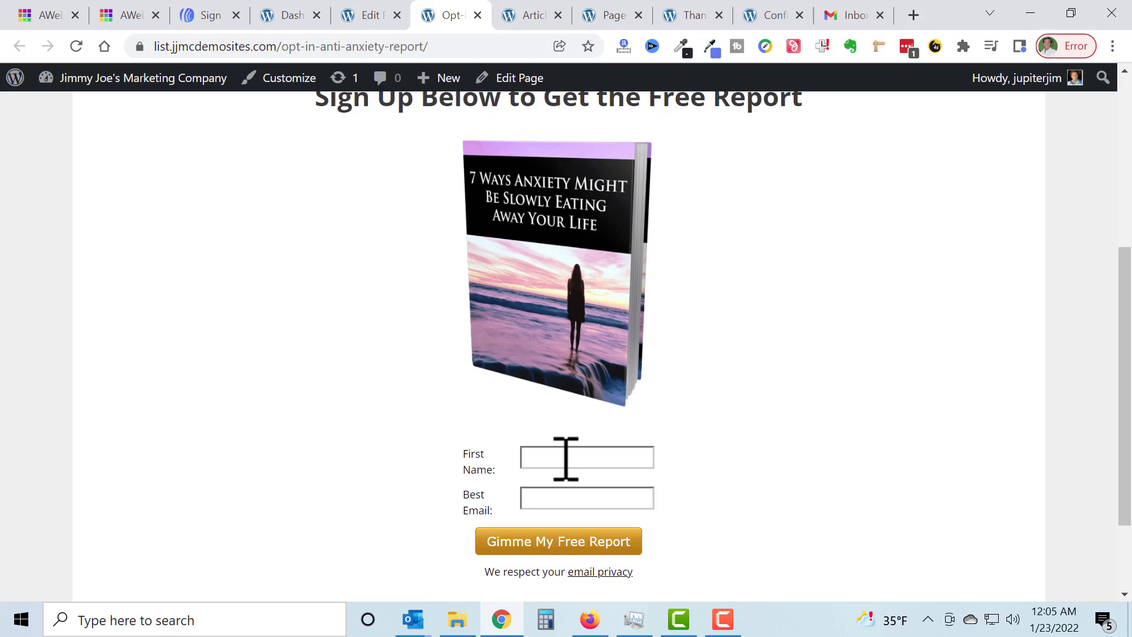
{"action": "left_click", "coordinate": [461, 50]}
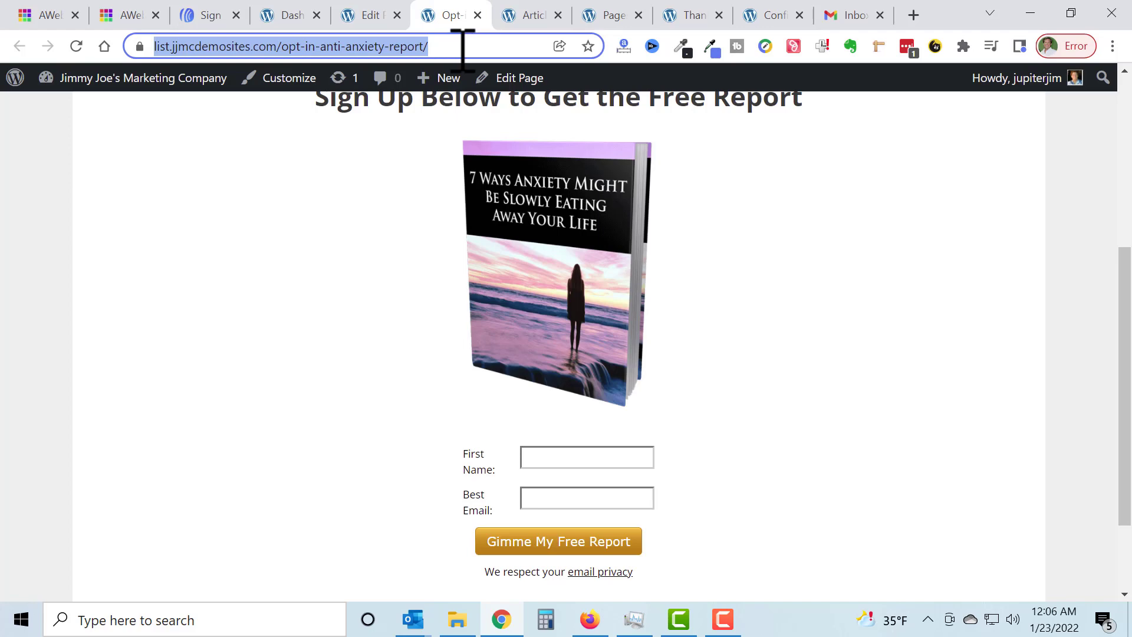
Step: Fill in the opt-in form with a test first name and email address and submit it
{"action": "scroll", "coordinate": [711, 273], "scroll_direction": "down", "scroll_amount": 2}
{"action": "left_click", "coordinate": [586, 339]}
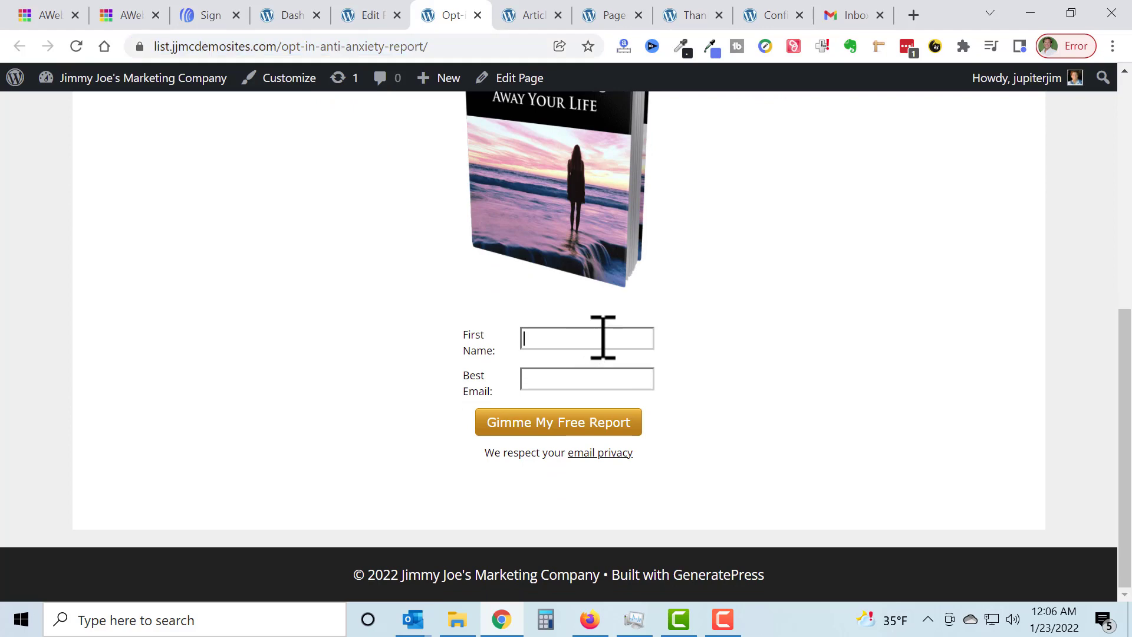
{"action": "type", "text": "Willy"}
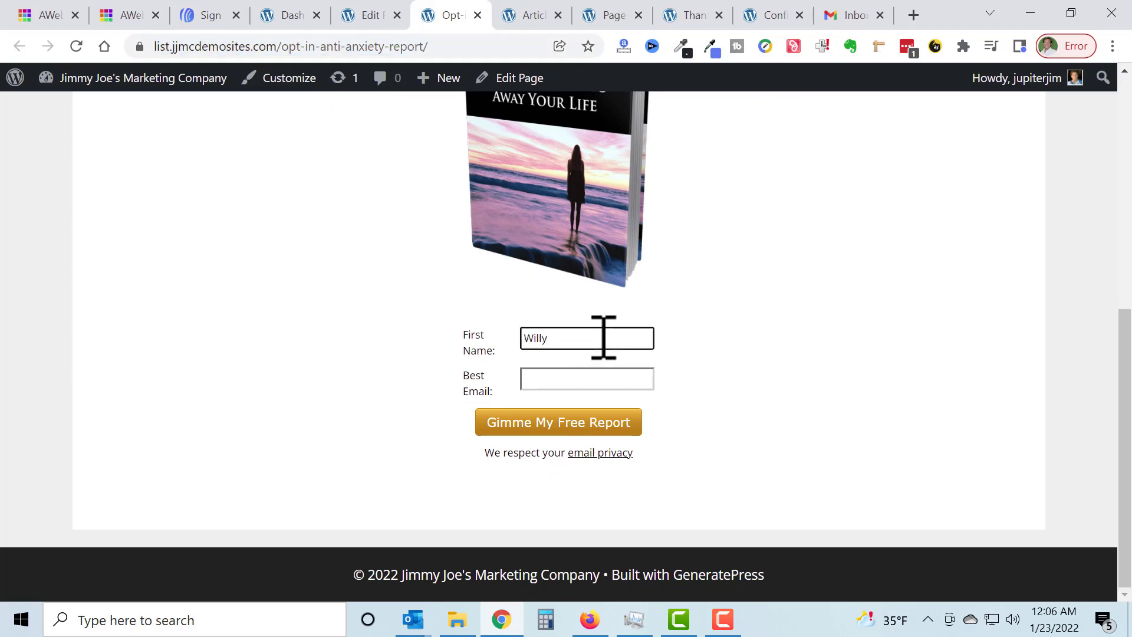
{"action": "type", "text": "Nilly"}
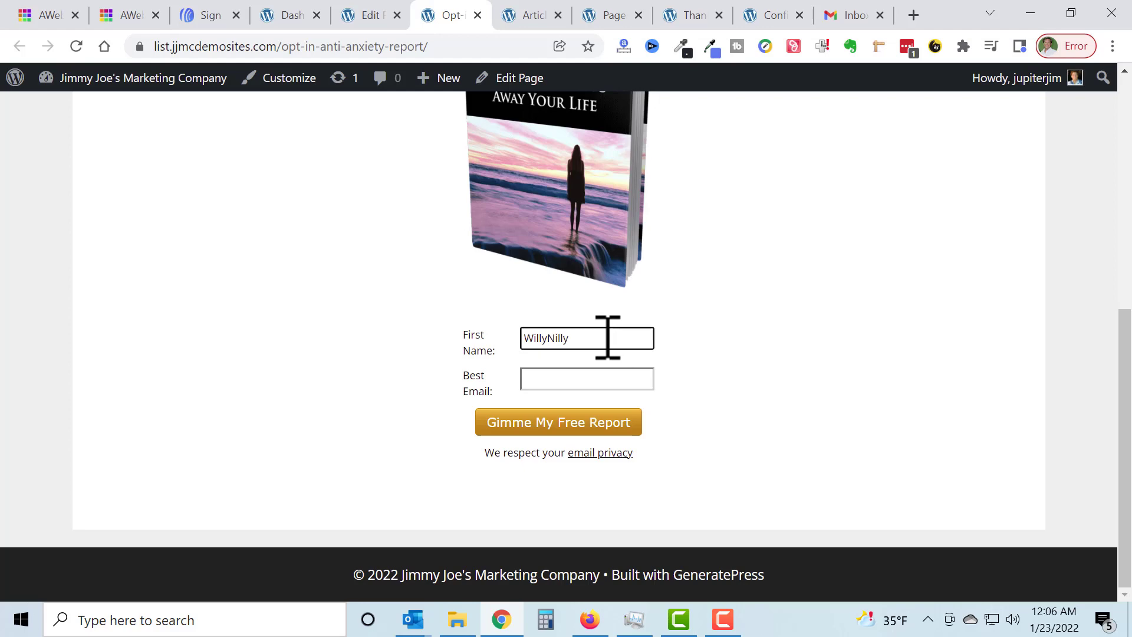
{"action": "left_click", "coordinate": [589, 376]}
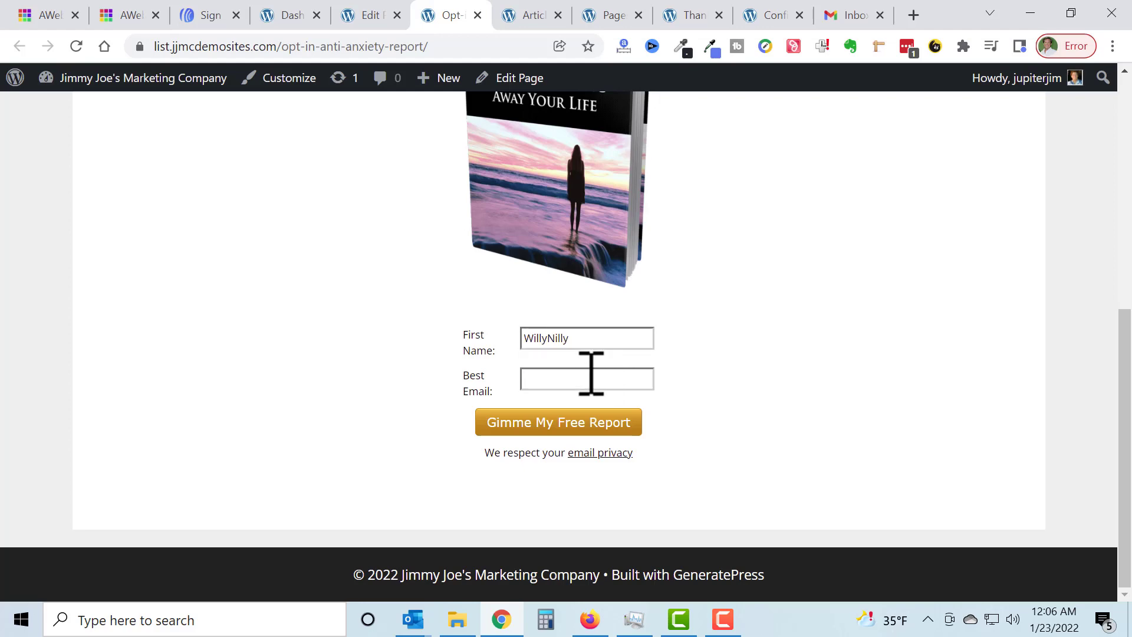
{"action": "left_click", "coordinate": [591, 376]}
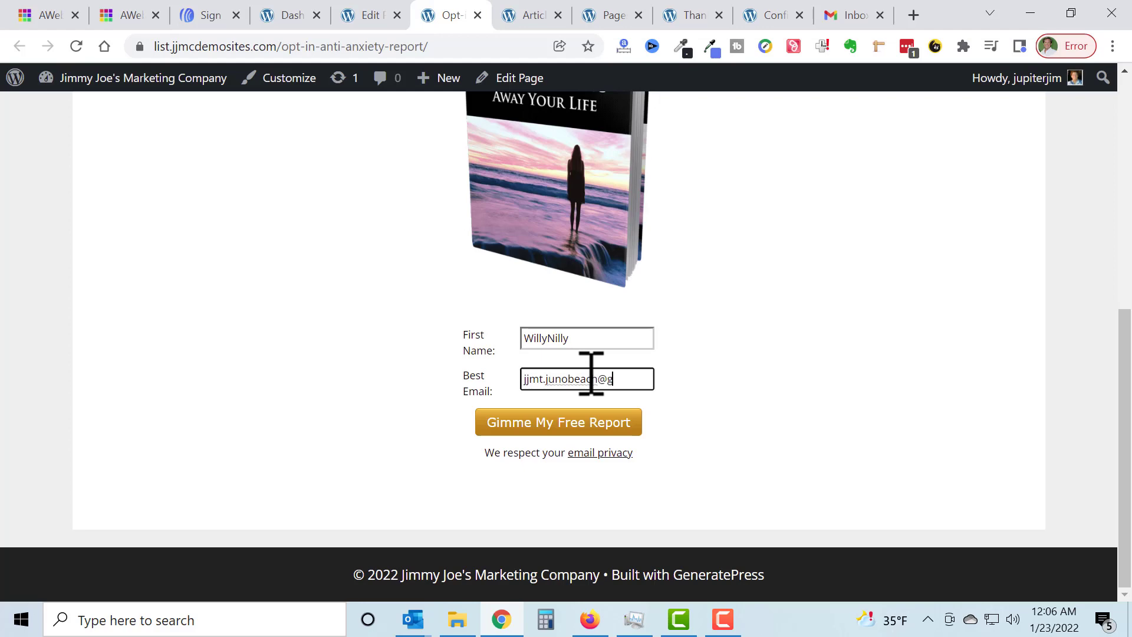
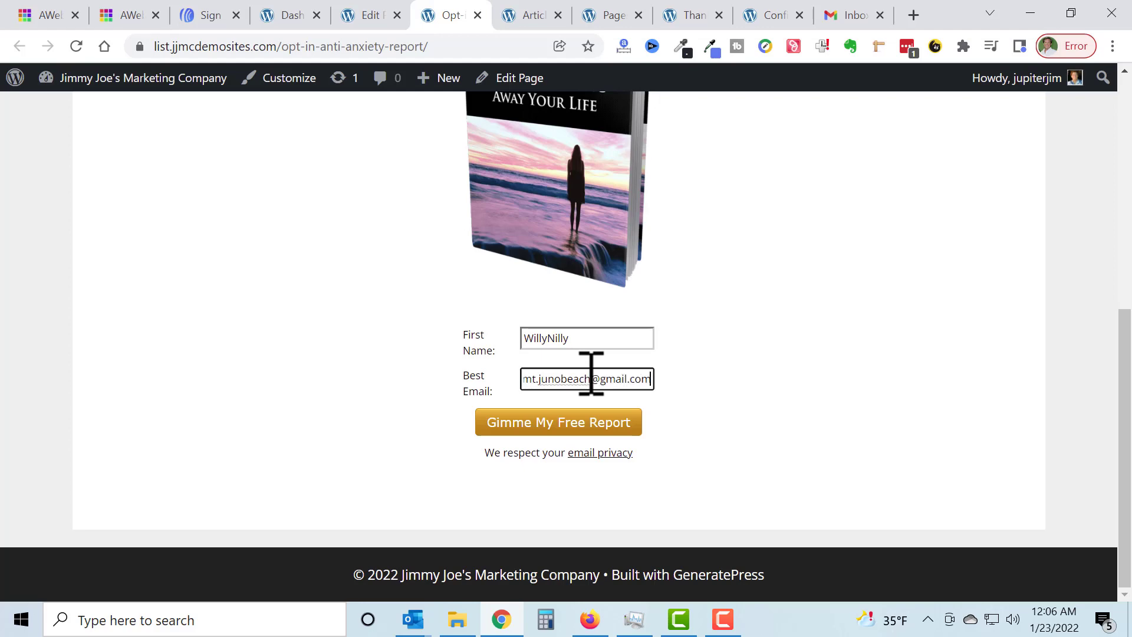
{"action": "left_click", "coordinate": [773, 328]}
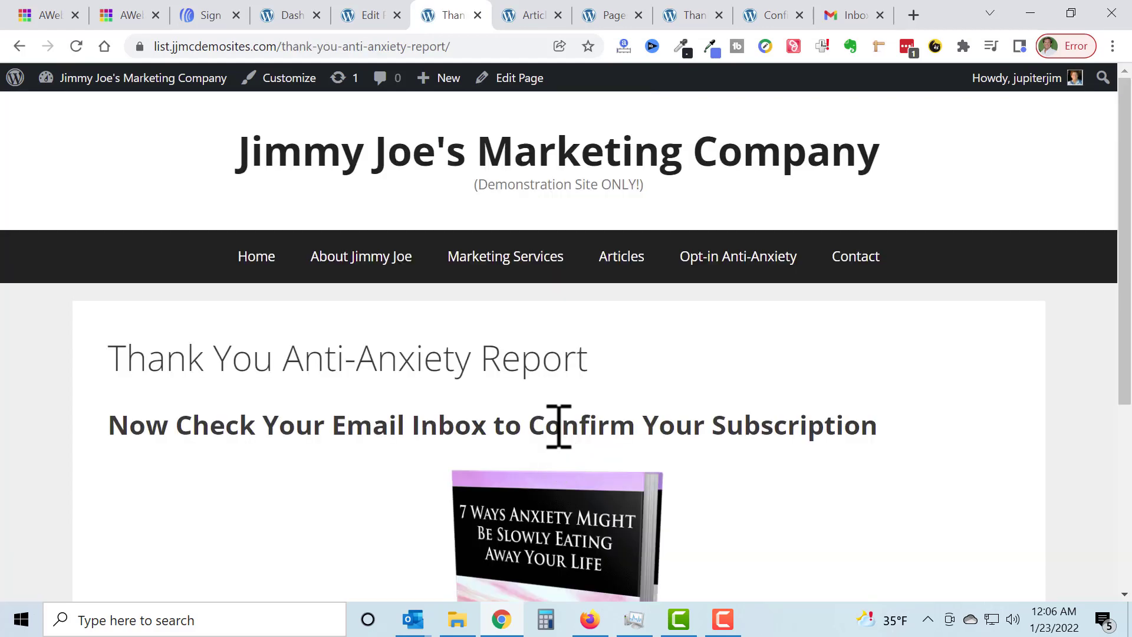
Step: Look over the thank-you page, then switch to Gmail and confirm the subscription from the new "Response Required" email
{"action": "scroll", "coordinate": [561, 425], "scroll_direction": "down", "scroll_amount": 1}
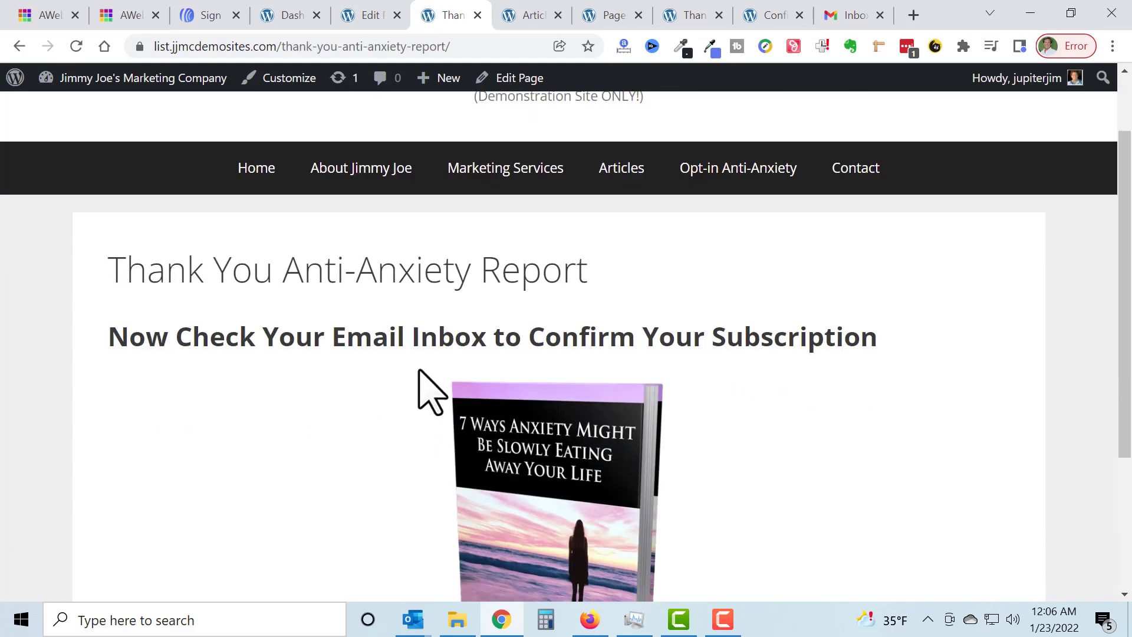
{"action": "scroll", "coordinate": [425, 373], "scroll_direction": "down", "scroll_amount": 3}
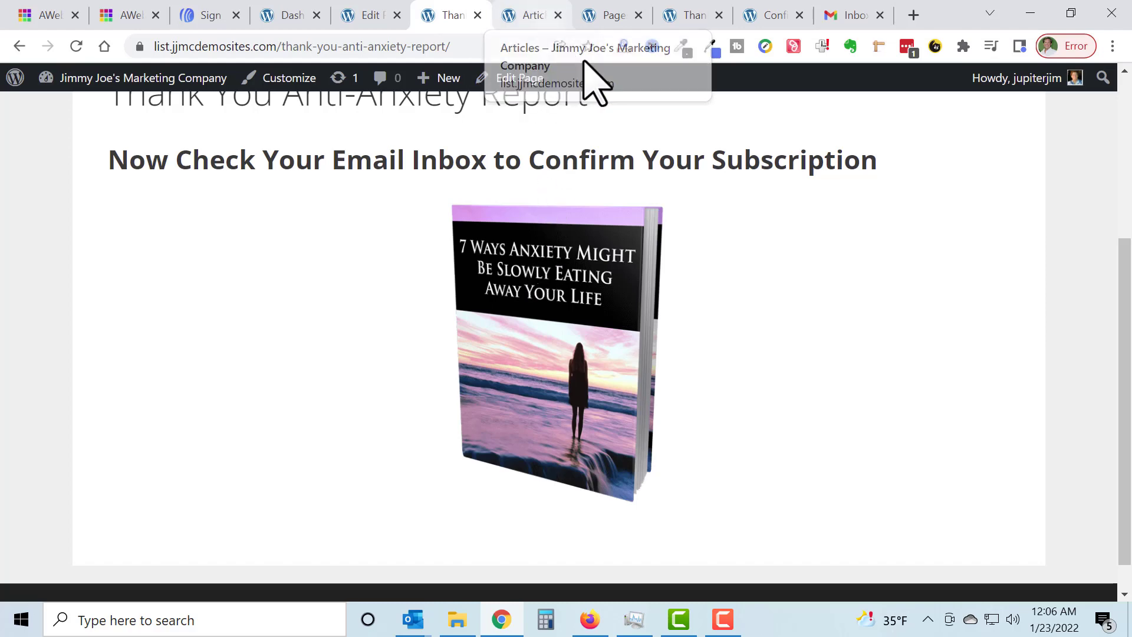
{"action": "left_click", "coordinate": [847, 15]}
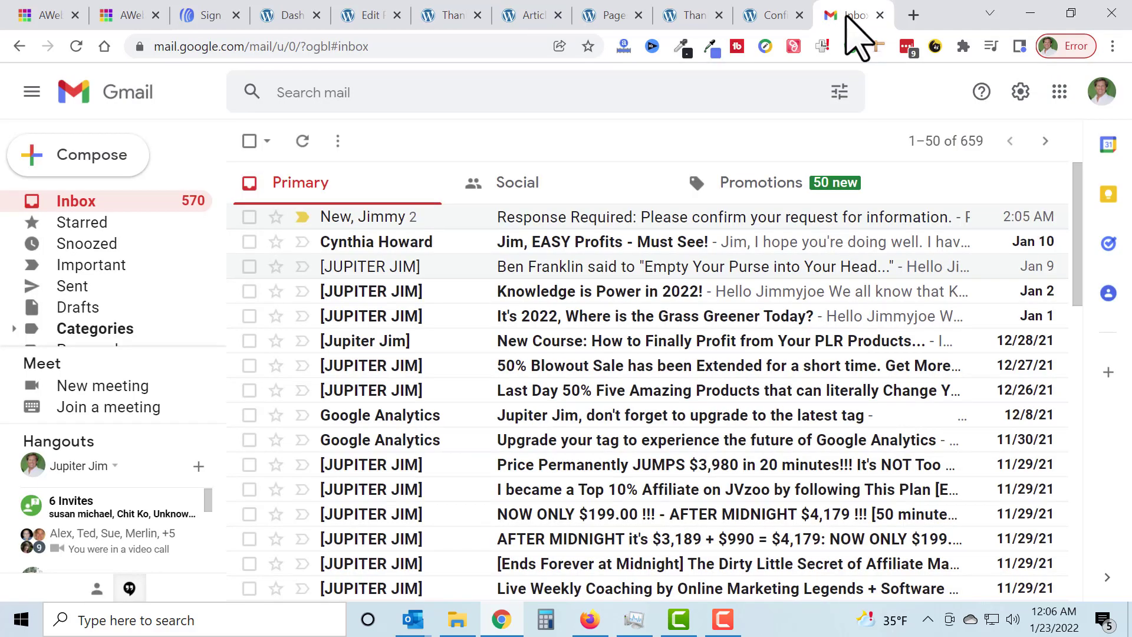
{"action": "left_click", "coordinate": [302, 143]}
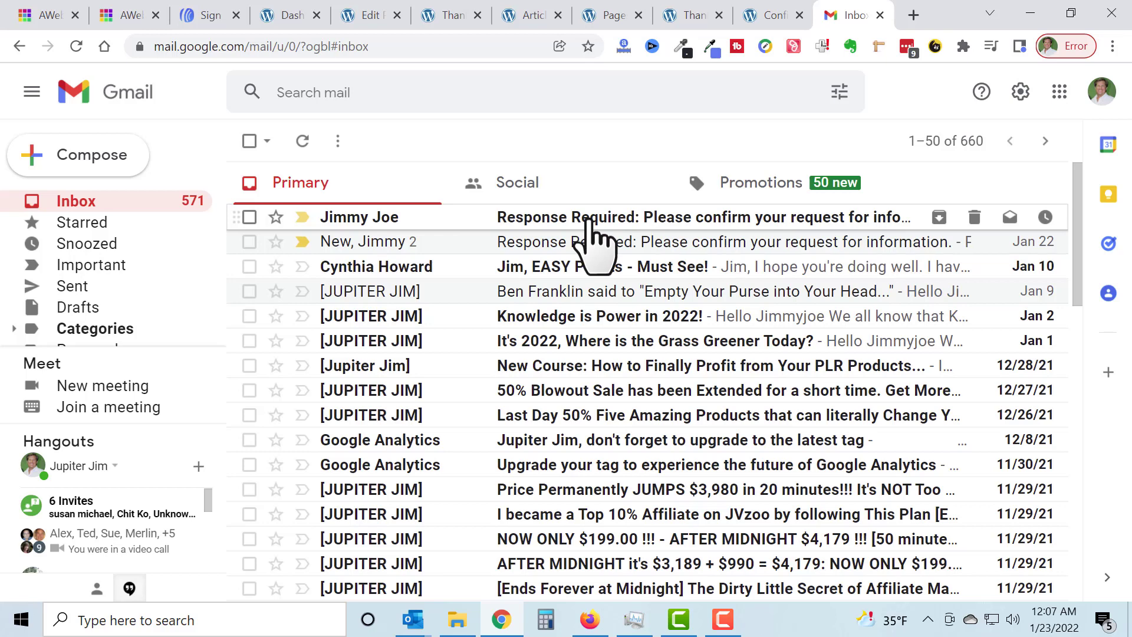
{"action": "left_click", "coordinate": [588, 219]}
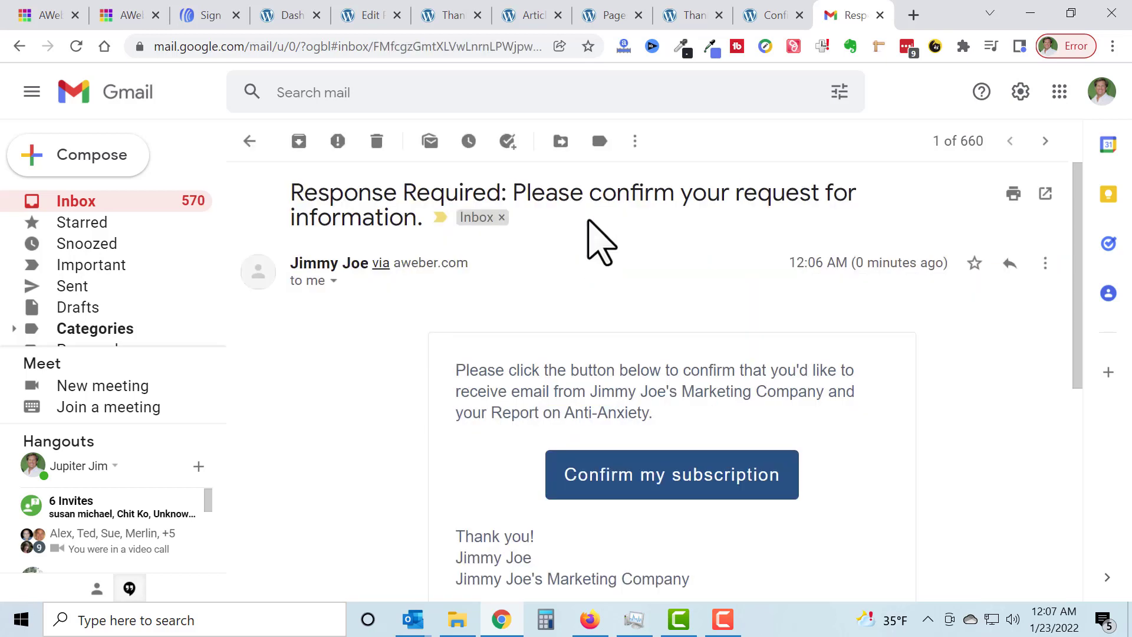
{"action": "scroll", "coordinate": [628, 278], "scroll_direction": "down", "scroll_amount": 2}
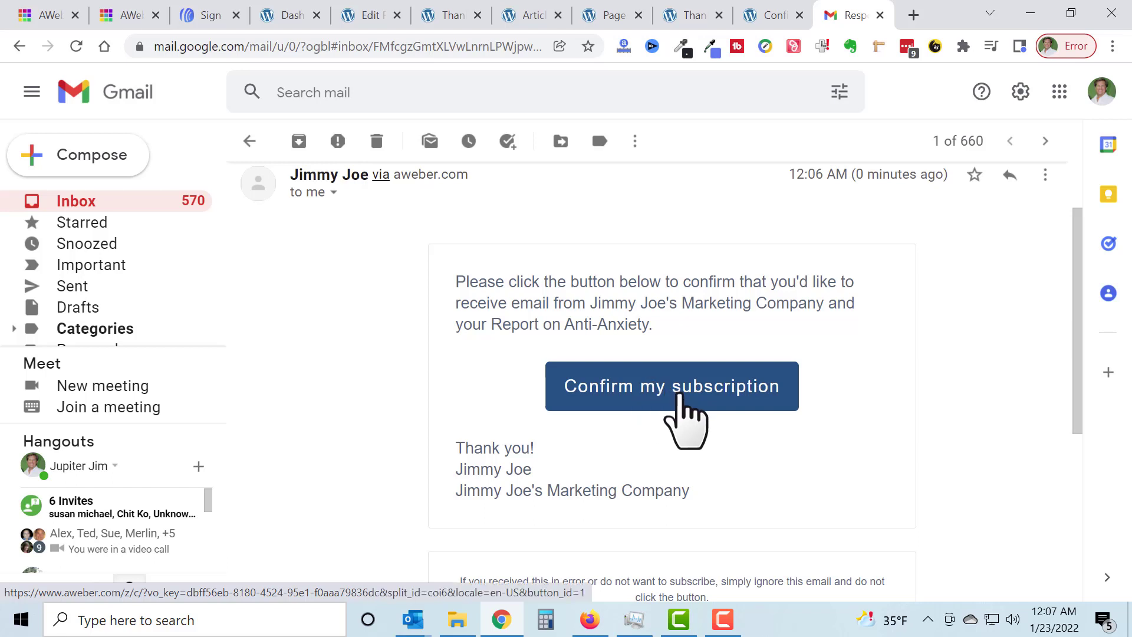
{"action": "left_click", "coordinate": [684, 400]}
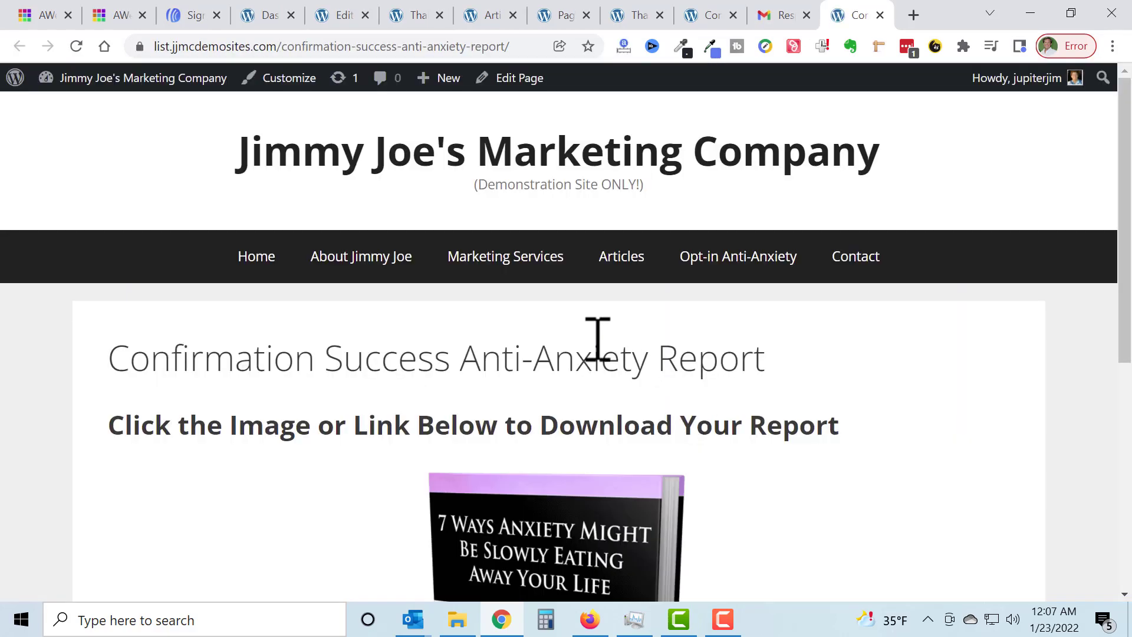
Step: Review the Confirmation Success page and open the free report PDF from it
{"action": "scroll", "coordinate": [597, 339], "scroll_direction": "down", "scroll_amount": 3}
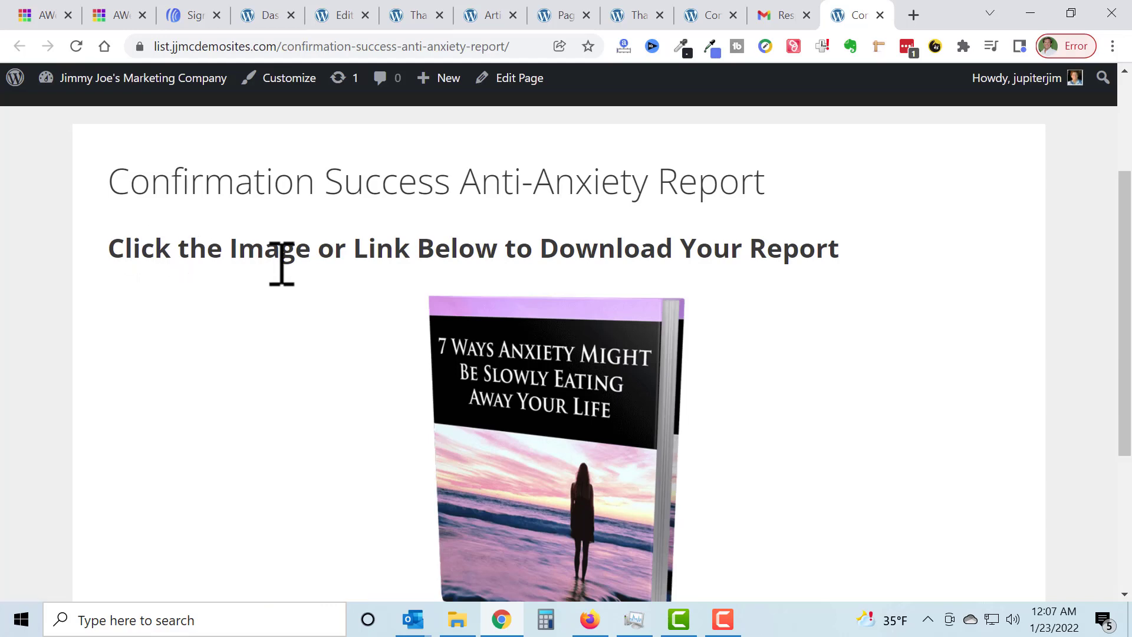
{"action": "scroll", "coordinate": [660, 289], "scroll_direction": "down", "scroll_amount": 1}
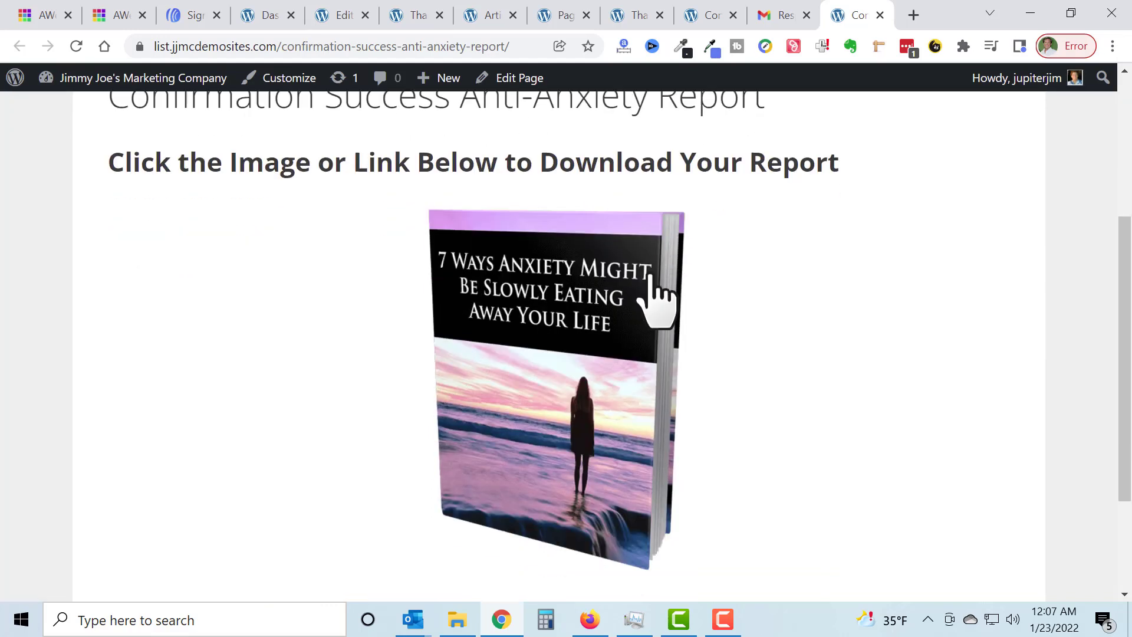
{"action": "scroll", "coordinate": [563, 361], "scroll_direction": "down", "scroll_amount": 2}
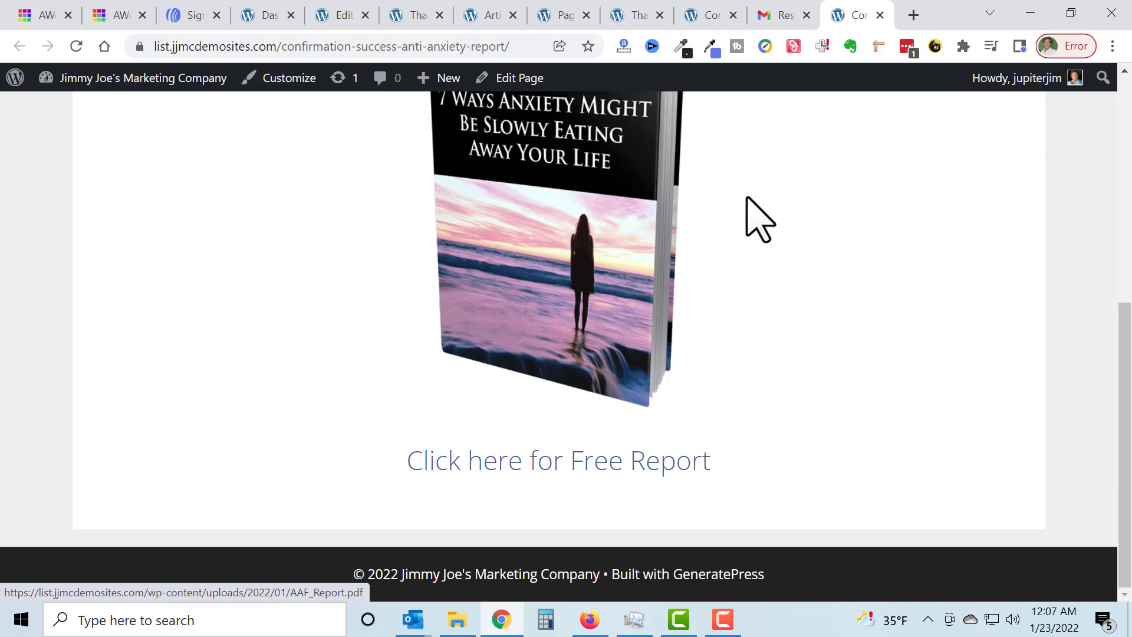
{"action": "scroll", "coordinate": [714, 245], "scroll_direction": "up", "scroll_amount": 1}
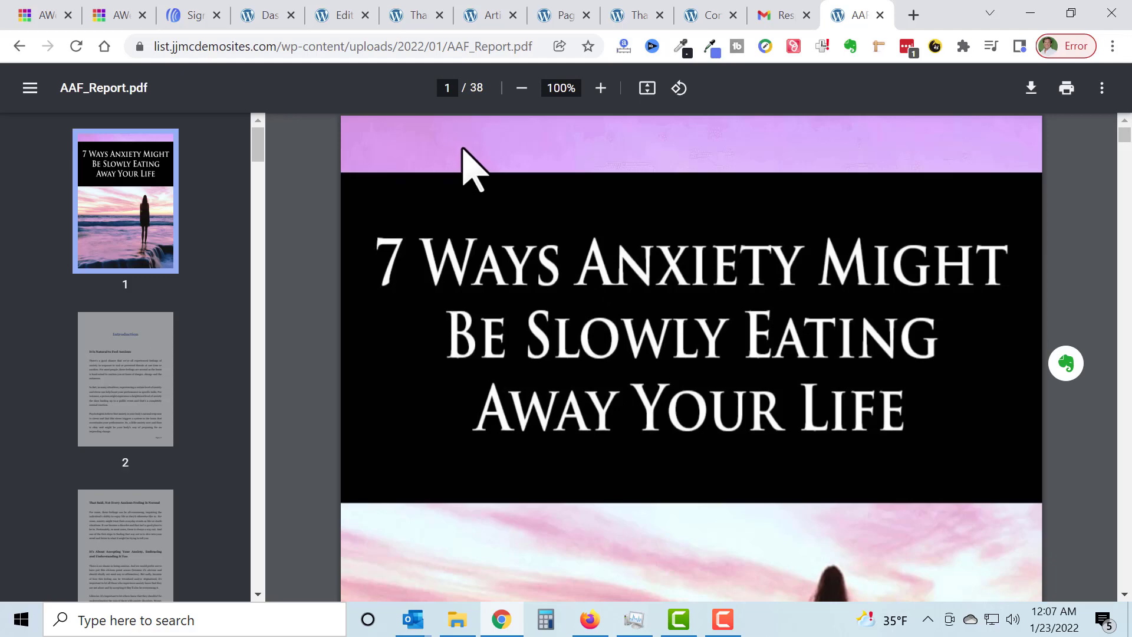
Step: Look at the AWeber publishing page and the site's Articles page, and return to AWeber
{"action": "left_click", "coordinate": [192, 15]}
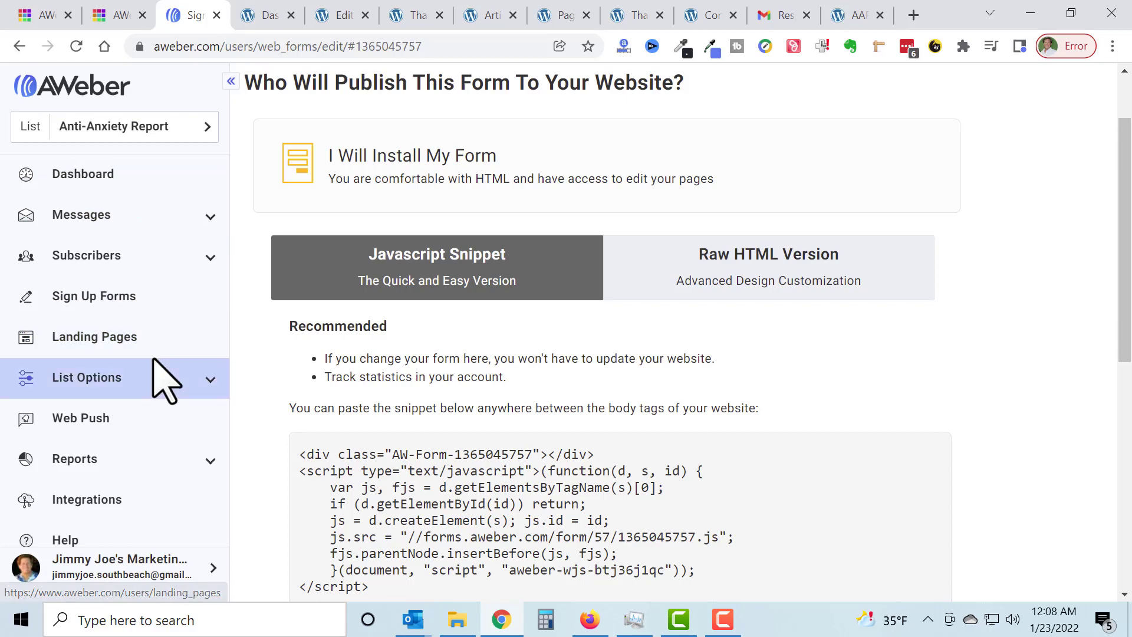
{"action": "left_click", "coordinate": [488, 14]}
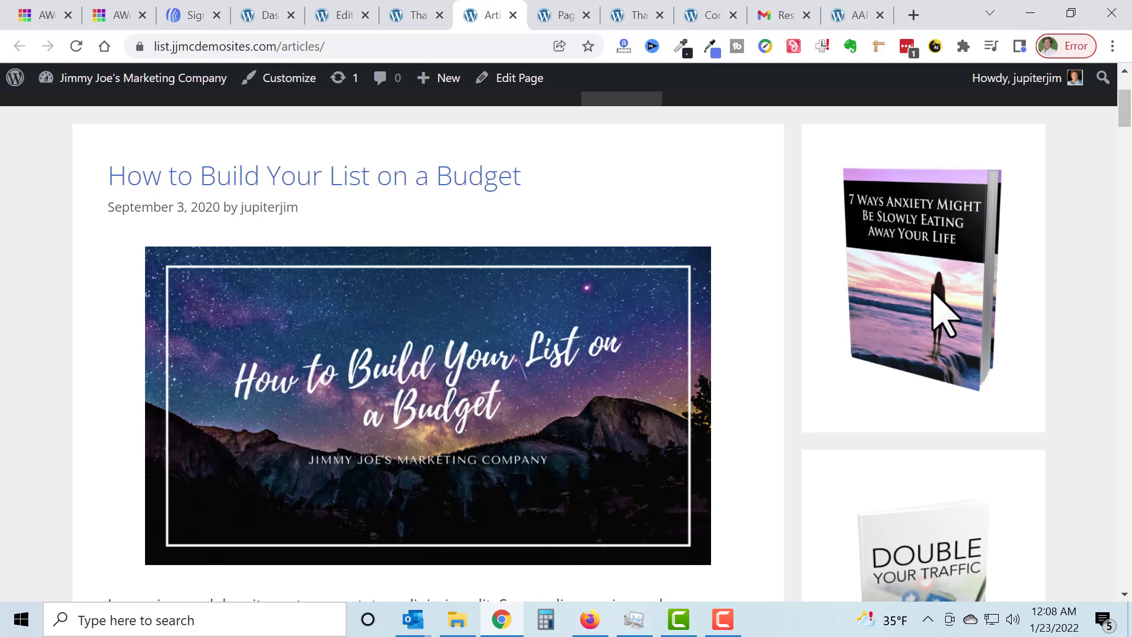
{"action": "left_click", "coordinate": [194, 16]}
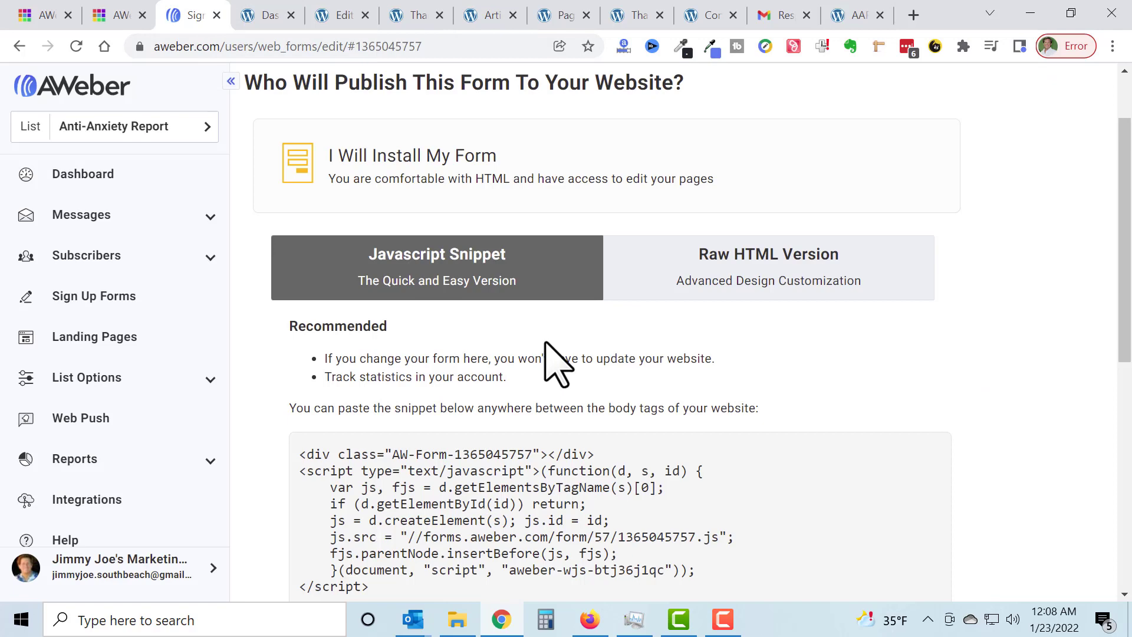
Step: Return to the form's Design stage and select the "Gimme My Free Report" submit button, leaving its text as is
{"action": "scroll", "coordinate": [424, 292], "scroll_direction": "up", "scroll_amount": 2}
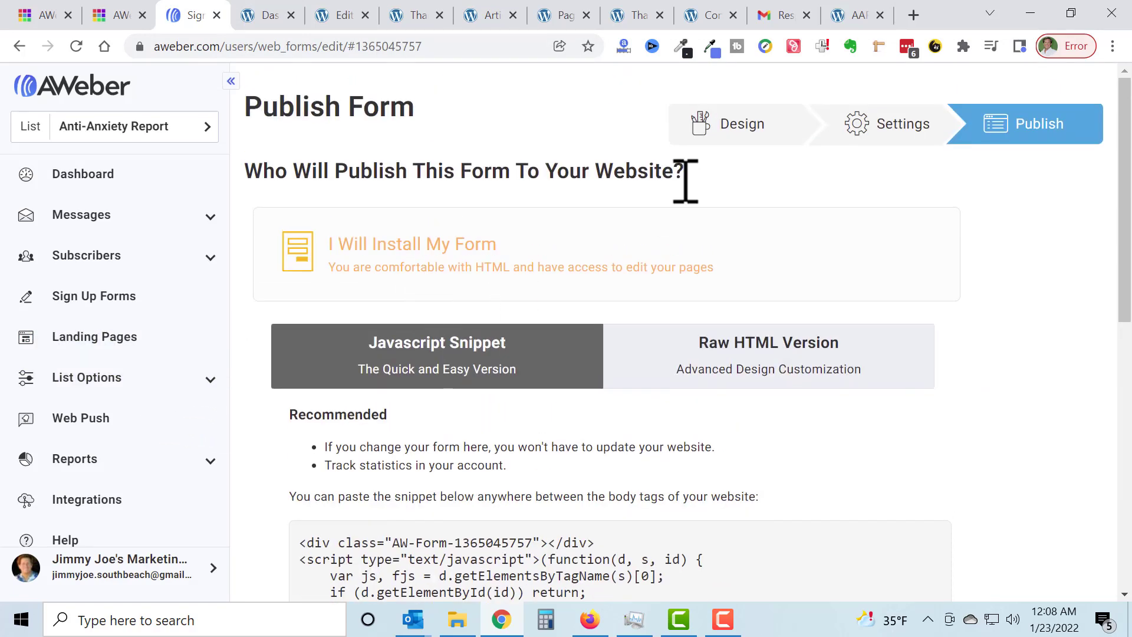
{"action": "left_click", "coordinate": [732, 121]}
{"action": "scroll", "coordinate": [955, 359], "scroll_direction": "down", "scroll_amount": 7}
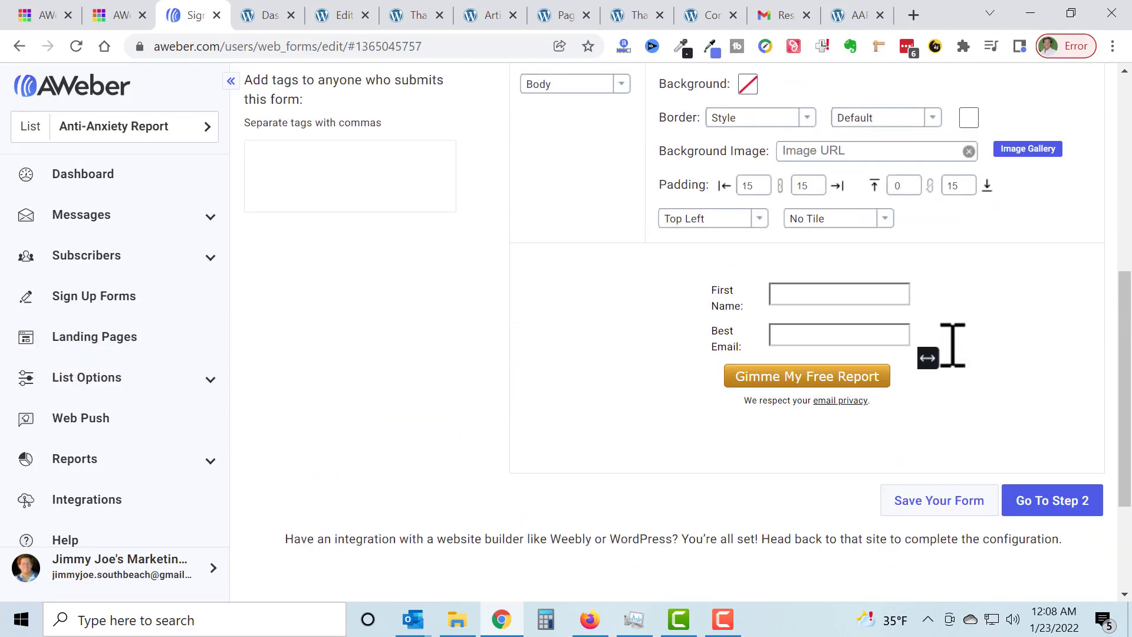
{"action": "left_click", "coordinate": [908, 369]}
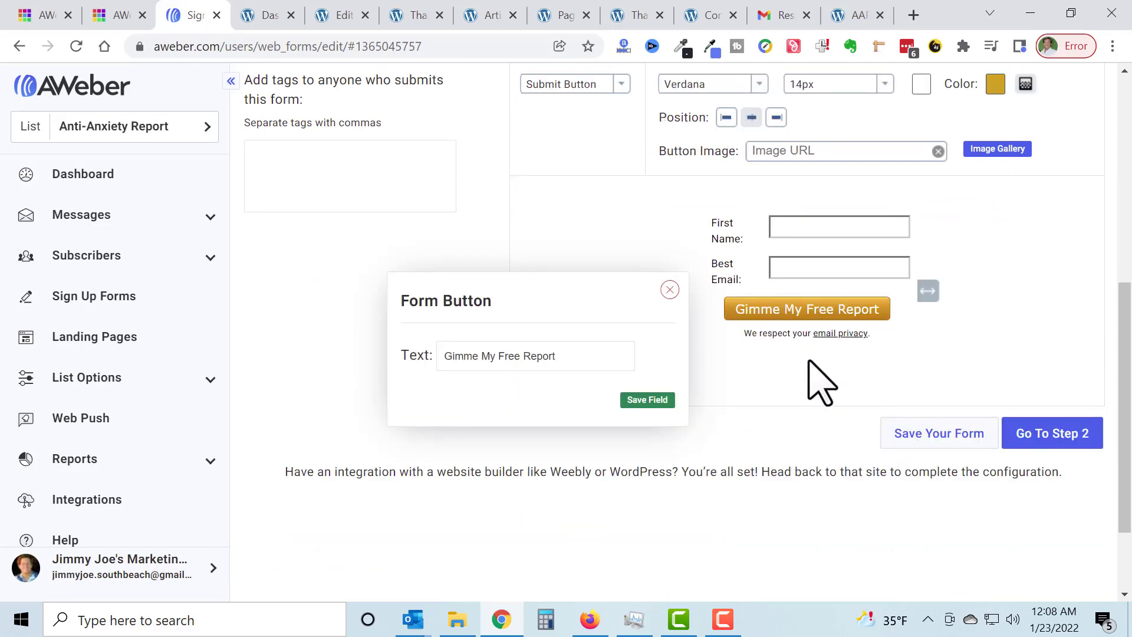
{"action": "left_click", "coordinate": [669, 290]}
{"action": "scroll", "coordinate": [567, 364], "scroll_direction": "down", "scroll_amount": 3}
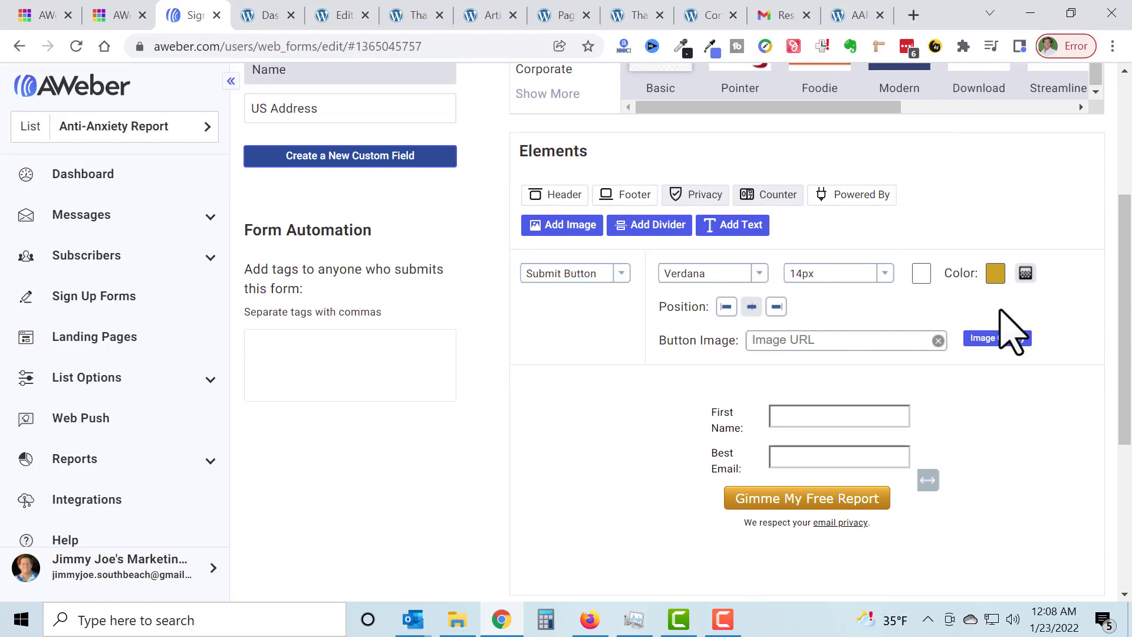
Step: Change the submit button's color to blue, 1c34e6, and save the form
{"action": "left_click", "coordinate": [996, 276]}
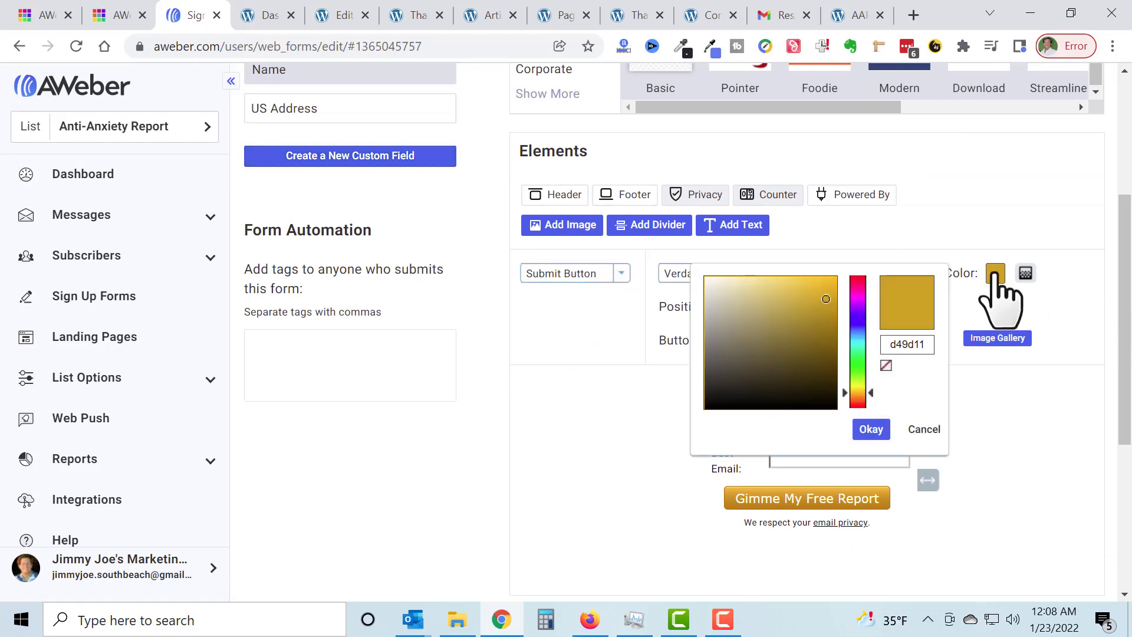
{"action": "left_click", "coordinate": [860, 325]}
{"action": "left_click_drag", "start_coordinate": [845, 324], "coordinate": [845, 324]}
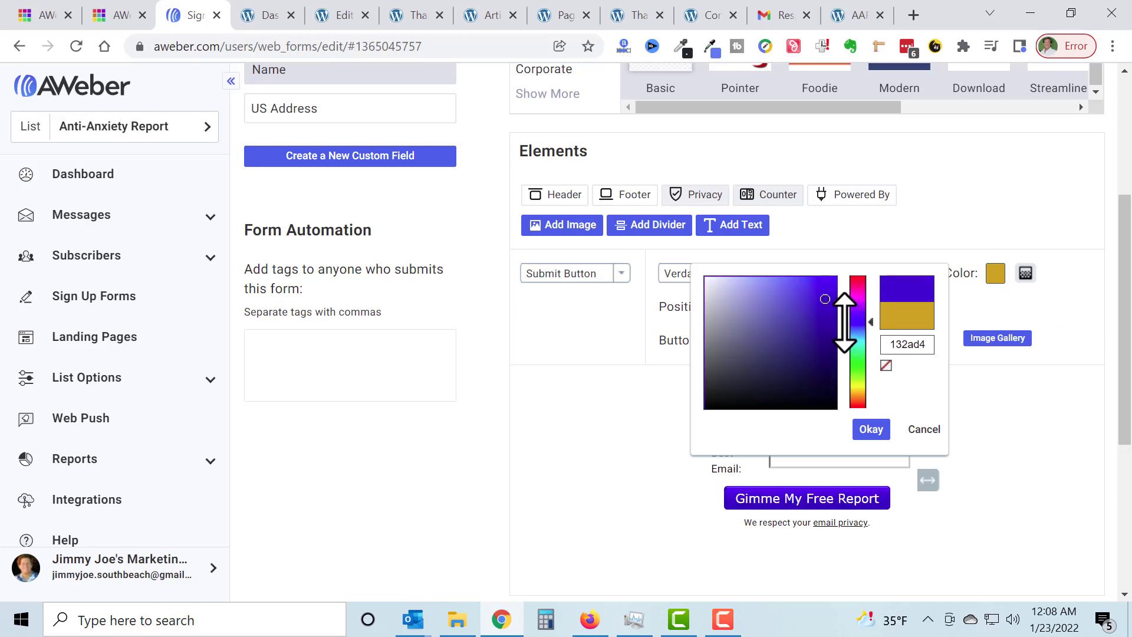
{"action": "left_click", "coordinate": [821, 290]}
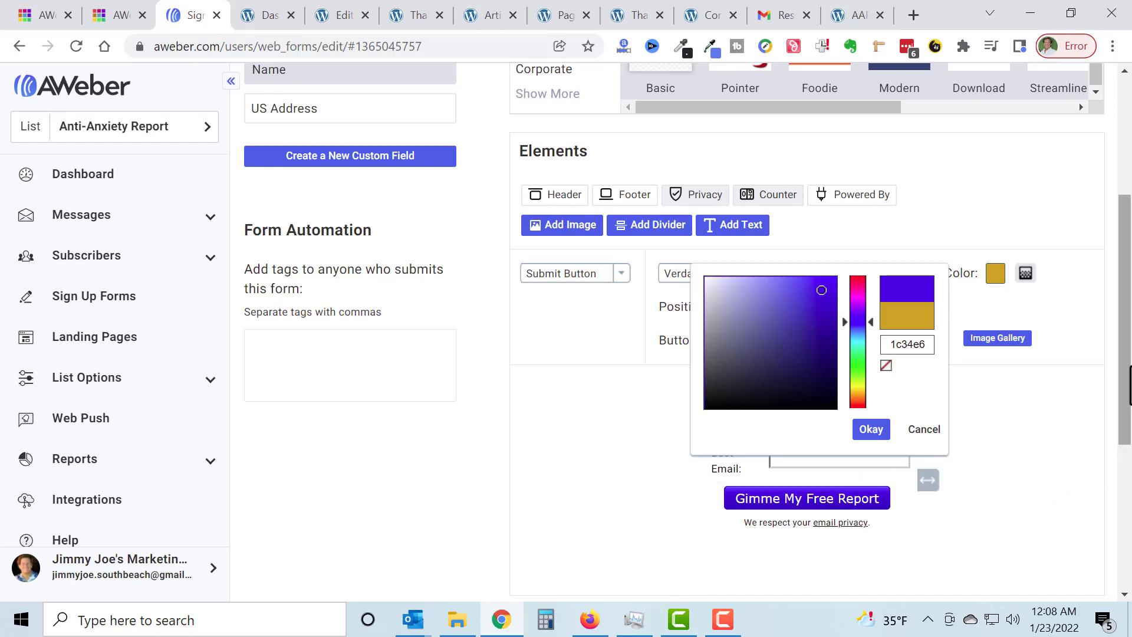
{"action": "left_click_drag", "start_coordinate": [1129, 367], "coordinate": [1128, 526]}
{"action": "left_click", "coordinate": [943, 330]}
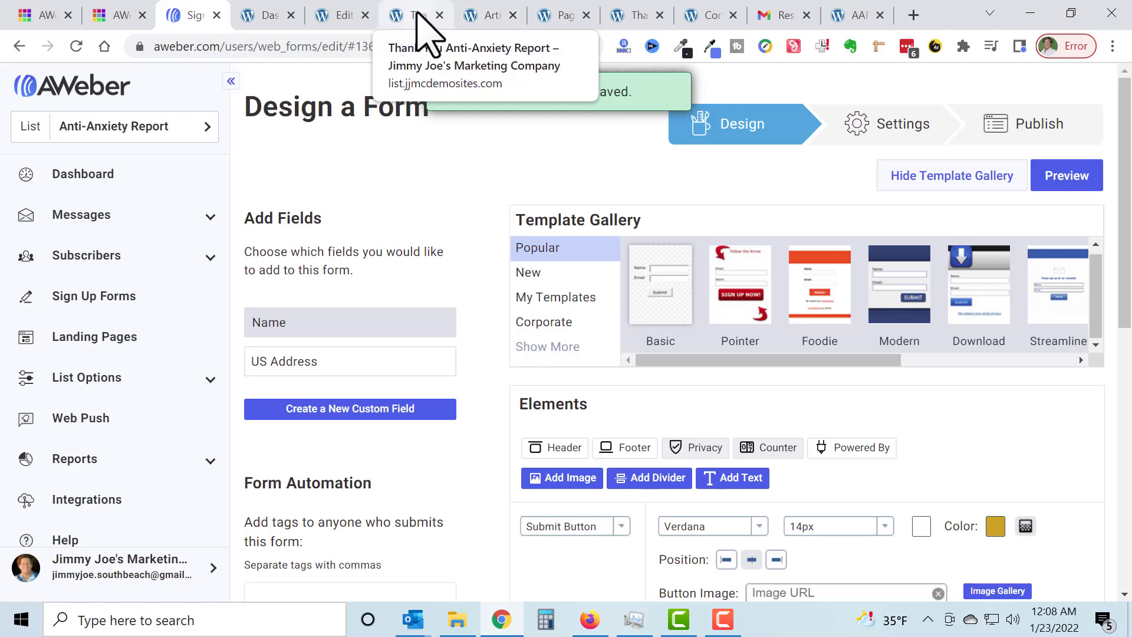
Step: Switch to the WordPress opt-in page editor, check the embedded AWeber form code and update the page
{"action": "left_click", "coordinate": [347, 22]}
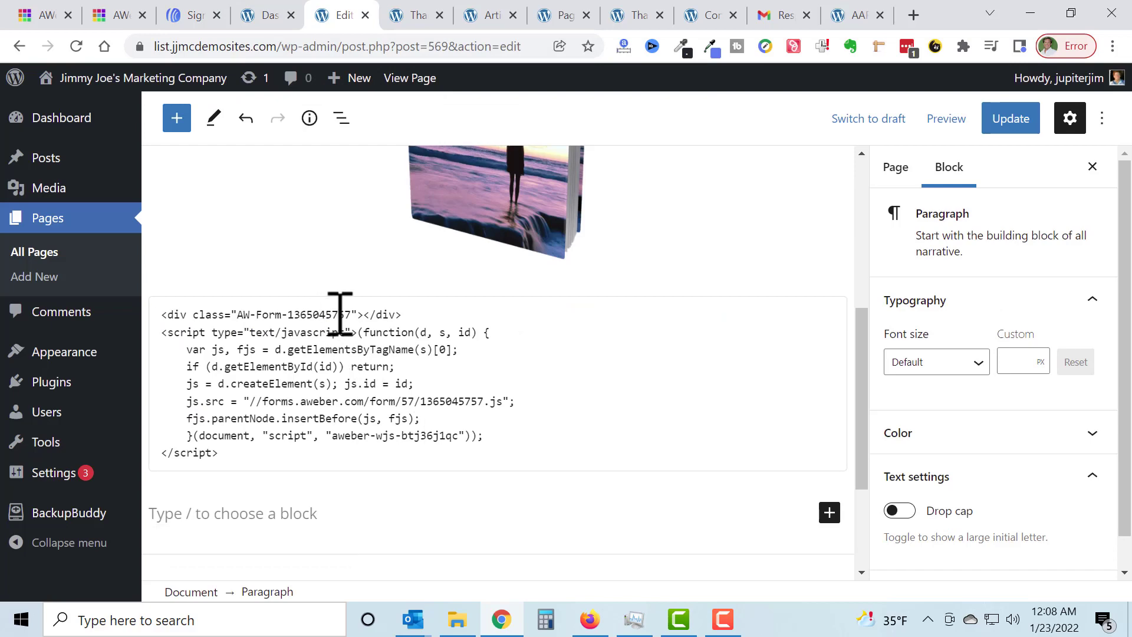
{"action": "scroll", "coordinate": [347, 331], "scroll_direction": "up", "scroll_amount": 3}
{"action": "scroll", "coordinate": [354, 339], "scroll_direction": "down", "scroll_amount": 4}
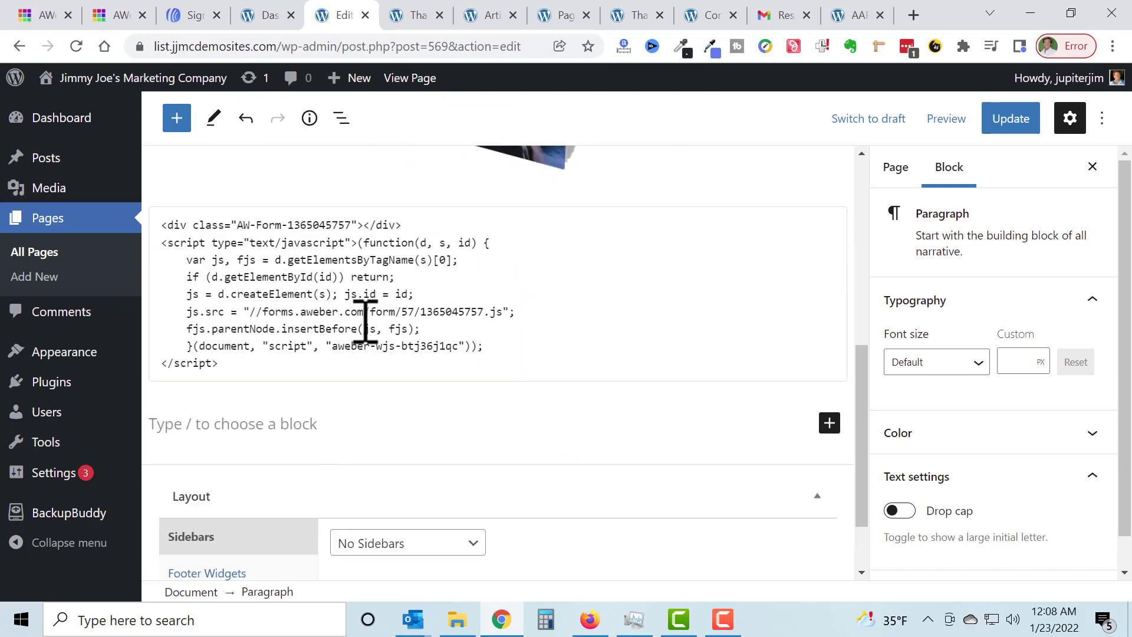
{"action": "scroll", "coordinate": [405, 325], "scroll_direction": "down", "scroll_amount": 1}
{"action": "left_click", "coordinate": [1013, 119]}
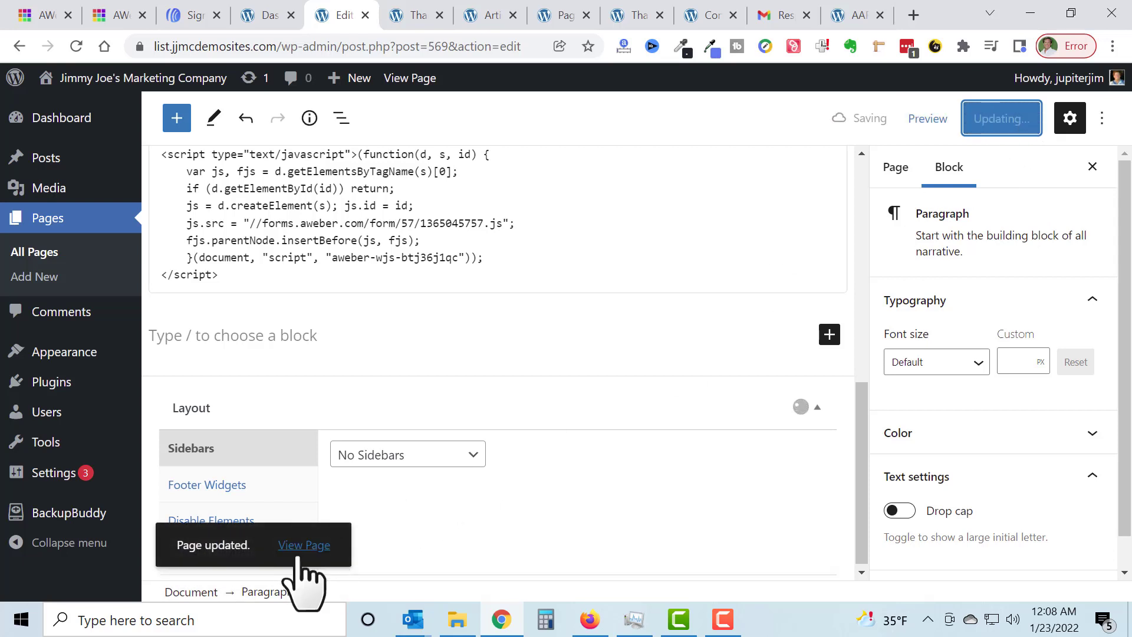
Step: Open the live Opt-in Anti-Anxiety Report page in a new tab, inspect the form's submit button and reload the page
{"action": "right_click", "coordinate": [295, 551]}
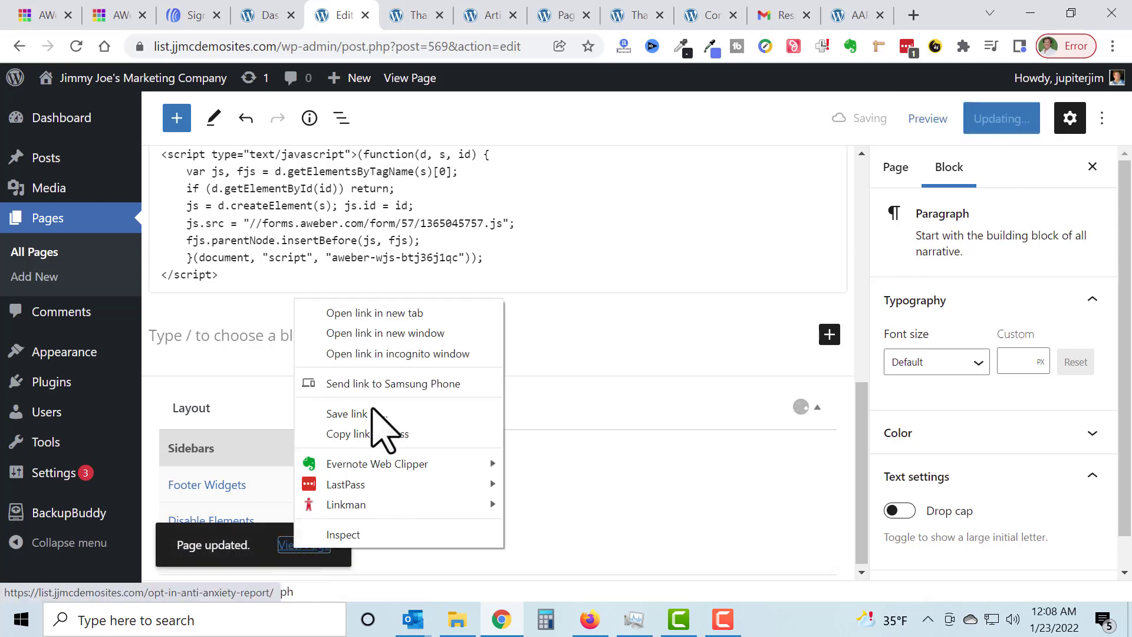
{"action": "left_click", "coordinate": [401, 311]}
{"action": "left_click", "coordinate": [398, 15]}
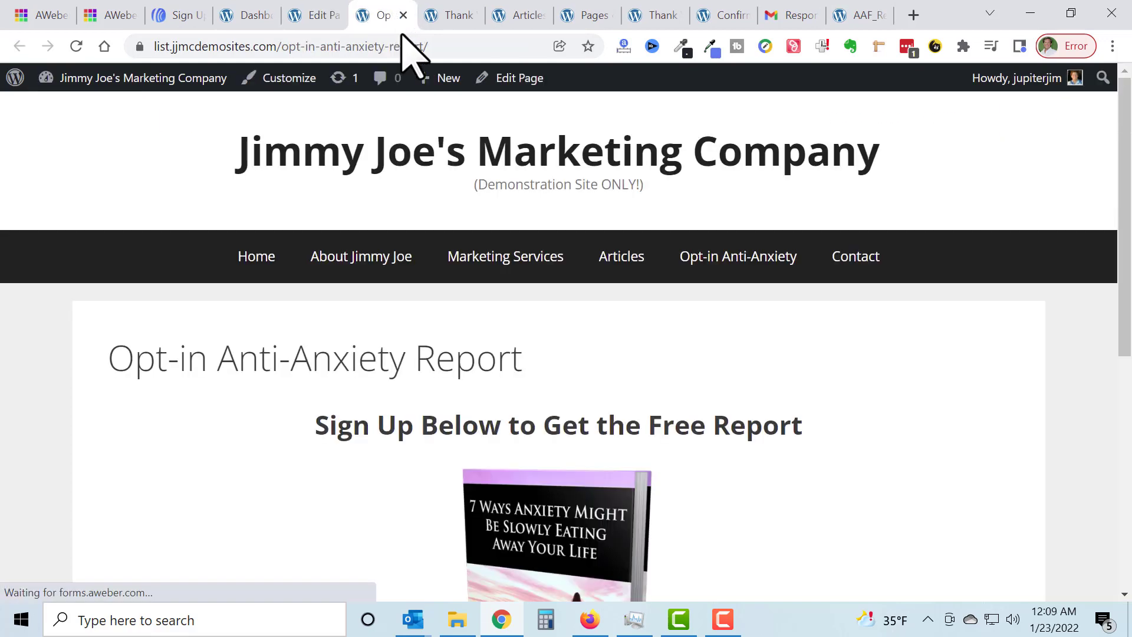
{"action": "scroll", "coordinate": [566, 377], "scroll_direction": "down", "scroll_amount": 5}
{"action": "scroll", "coordinate": [579, 368], "scroll_direction": "down", "scroll_amount": 3}
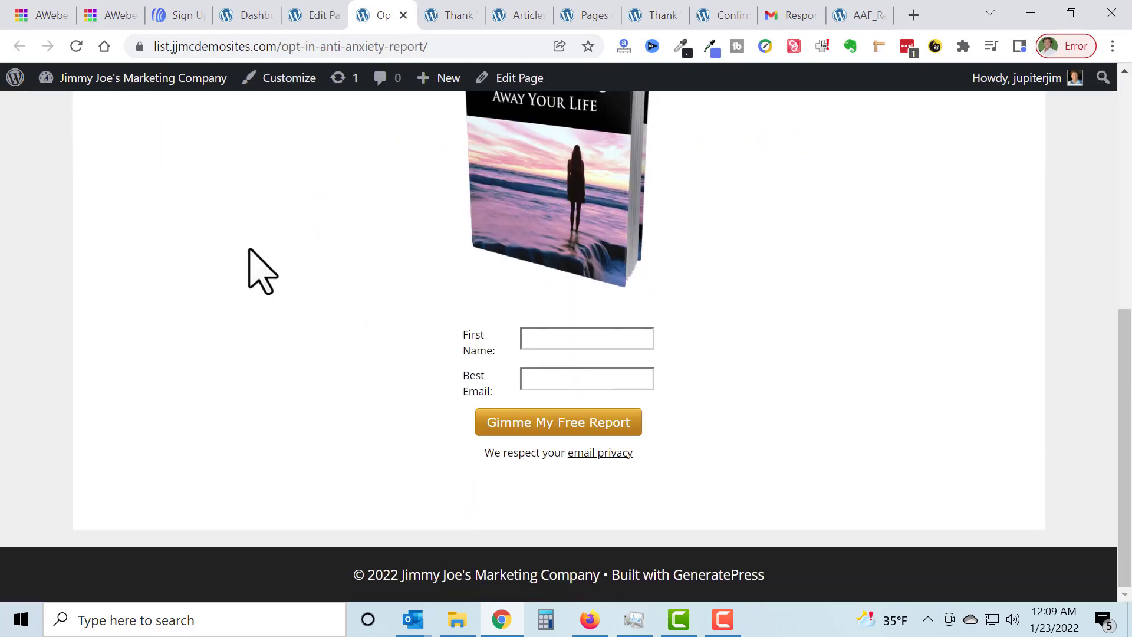
{"action": "left_click", "coordinate": [76, 45]}
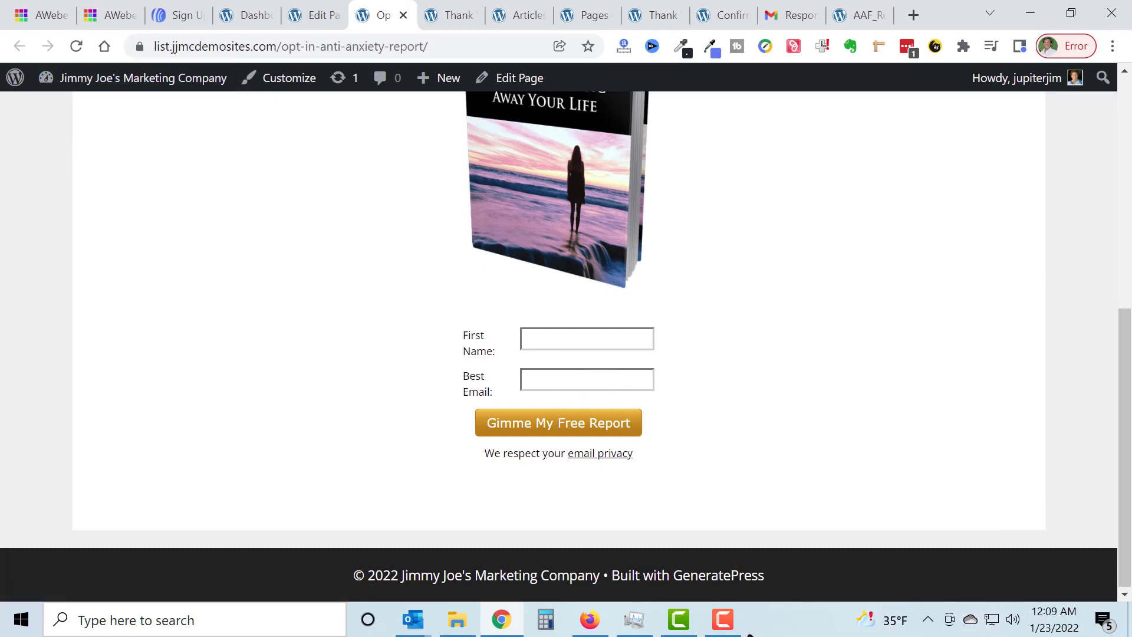
{"action": "left_click", "coordinate": [724, 624]}
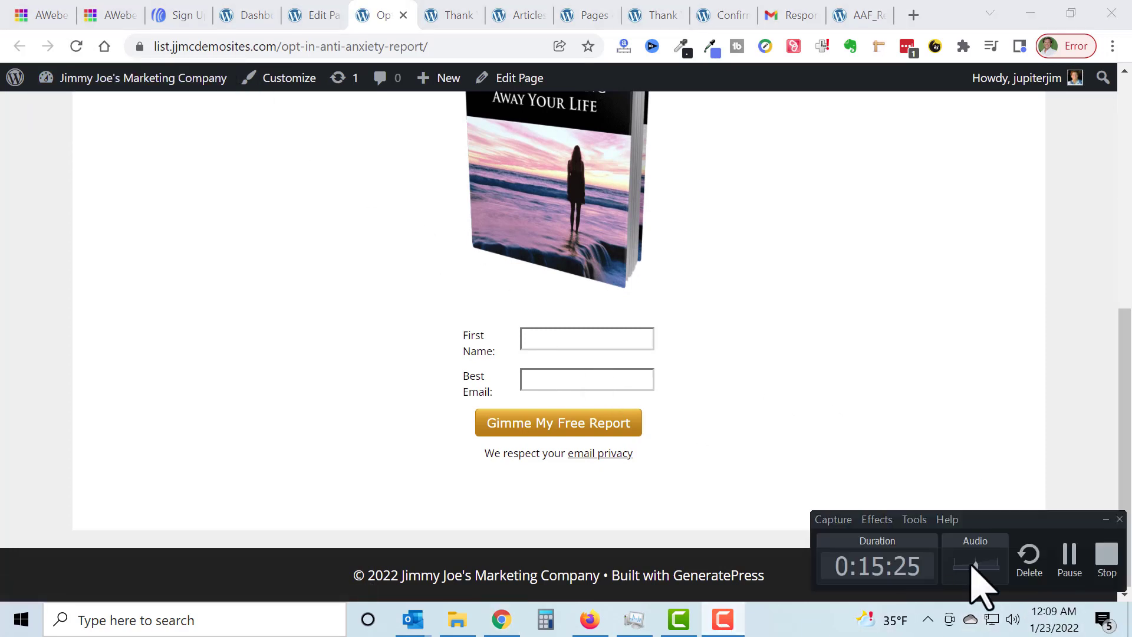
{"action": "left_click", "coordinate": [1070, 561]}
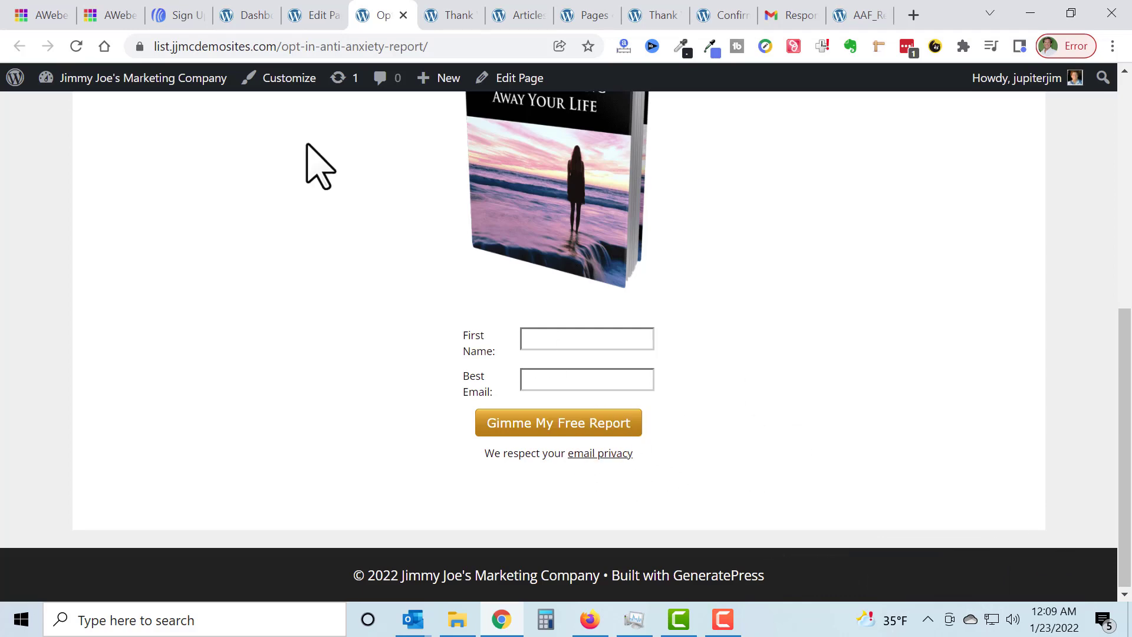
Step: Change the AWeber form's submit button color to a violet-blue, 1940e0, and save the form
{"action": "left_click", "coordinate": [174, 15]}
{"action": "scroll", "coordinate": [971, 312], "scroll_direction": "up", "scroll_amount": 3}
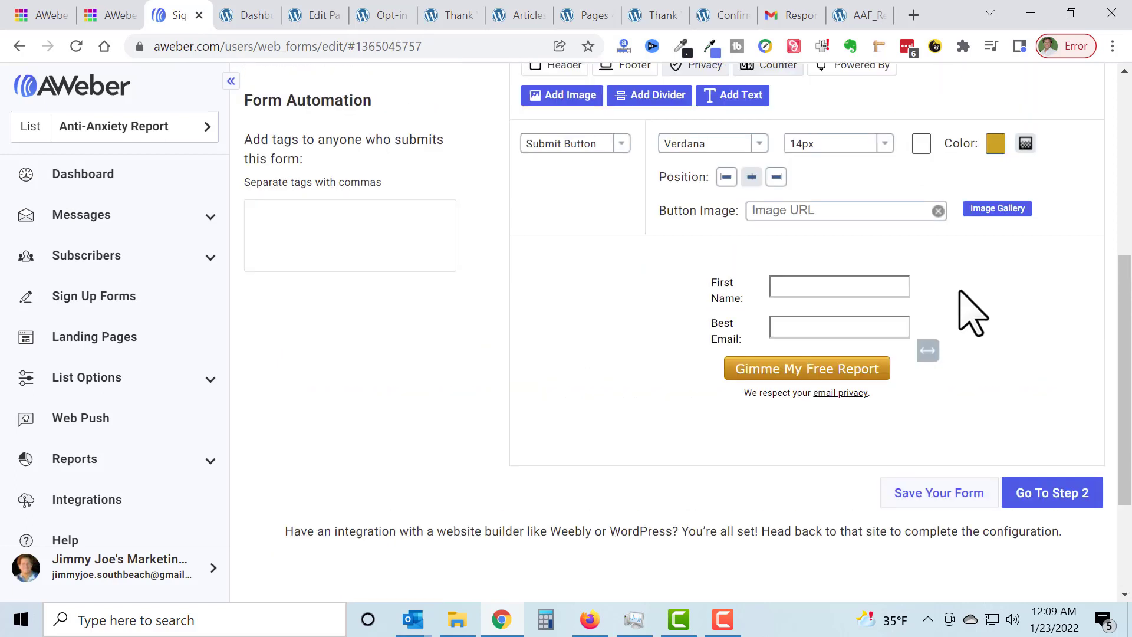
{"action": "left_click", "coordinate": [995, 148]}
{"action": "left_click", "coordinate": [859, 193]}
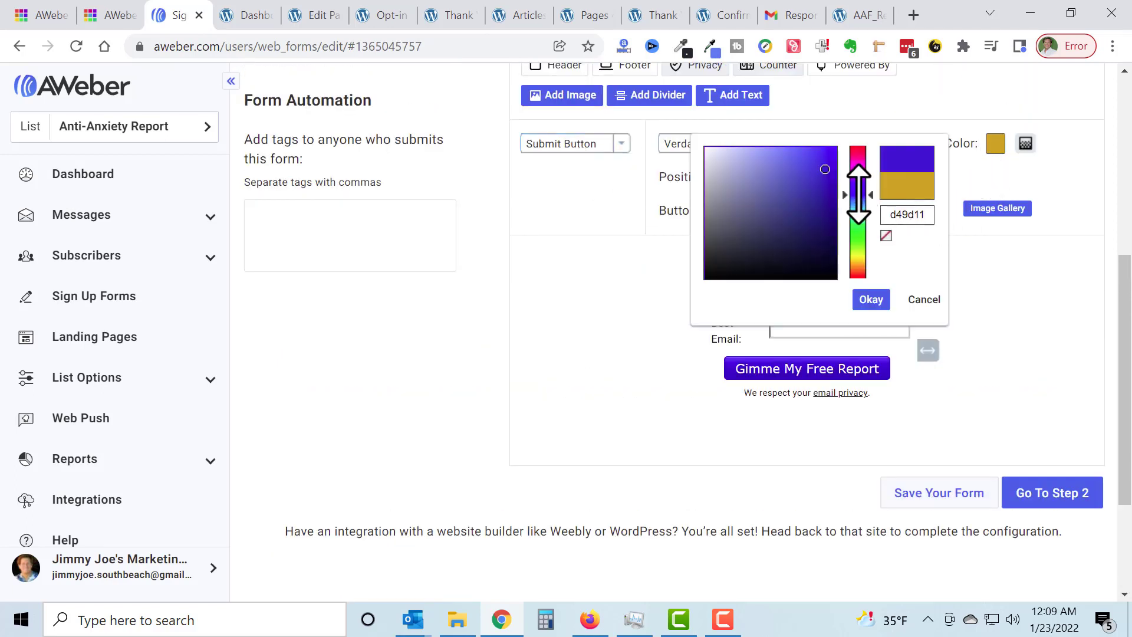
{"action": "left_click", "coordinate": [823, 163]}
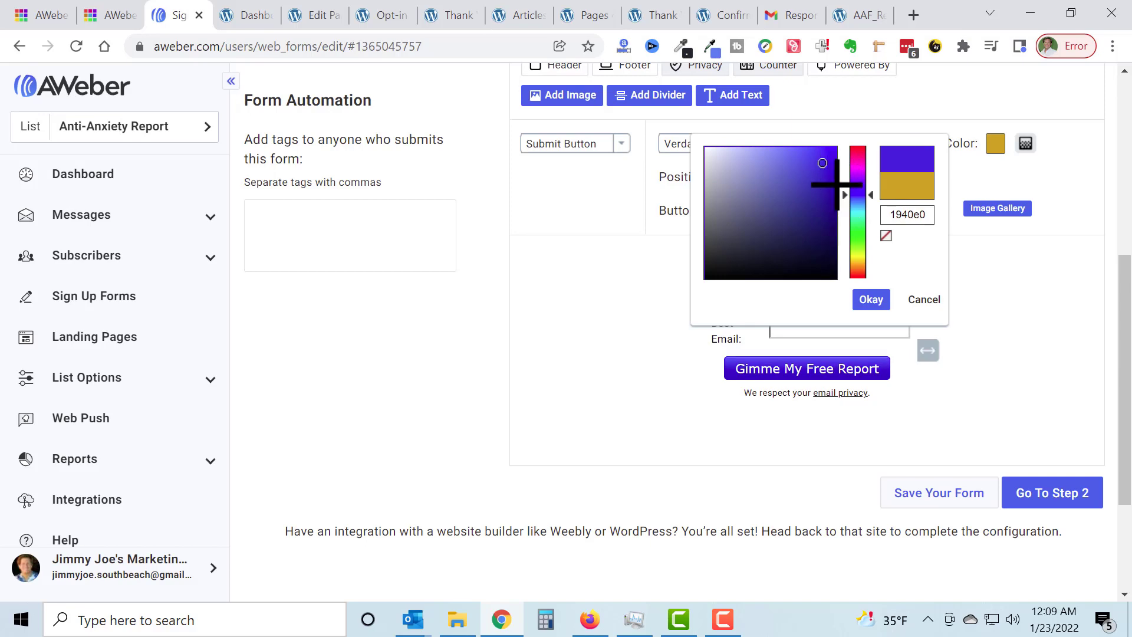
{"action": "left_click", "coordinate": [871, 300]}
{"action": "left_click", "coordinate": [959, 497]}
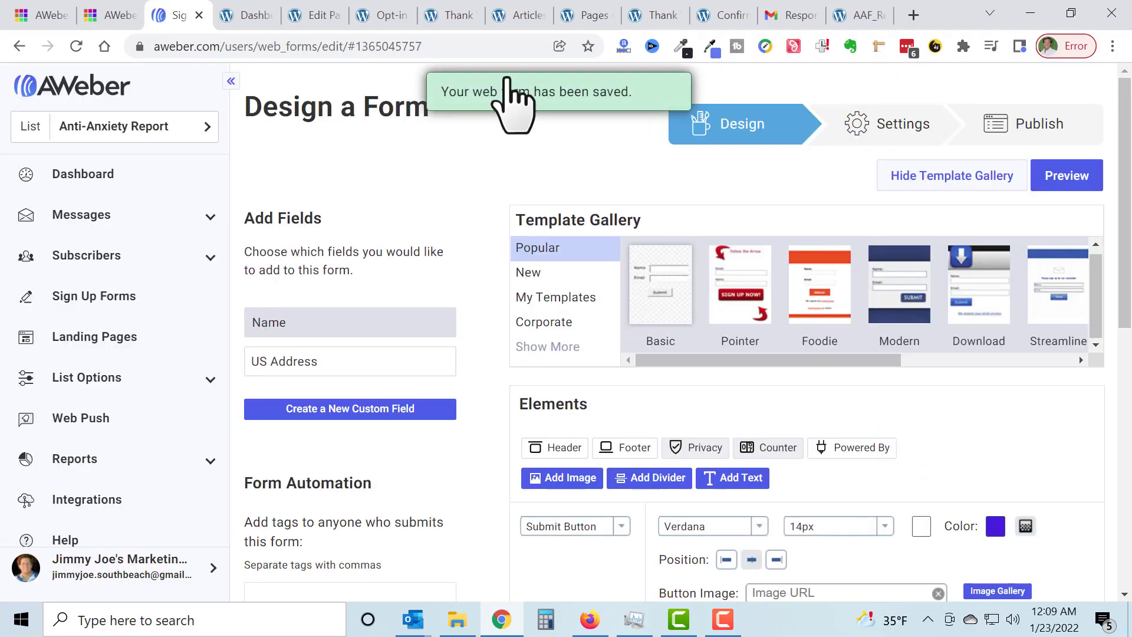
Step: Reload the live opt-in page to check the submit button's color, and return to the AWeber form
{"action": "left_click", "coordinate": [384, 15]}
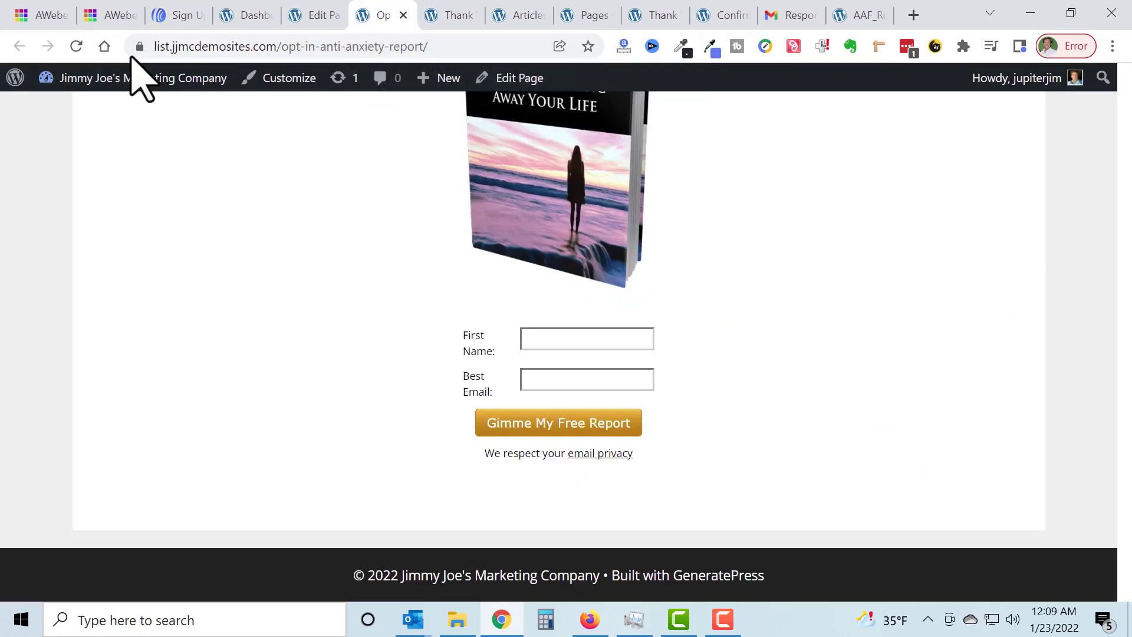
{"action": "left_click", "coordinate": [77, 46]}
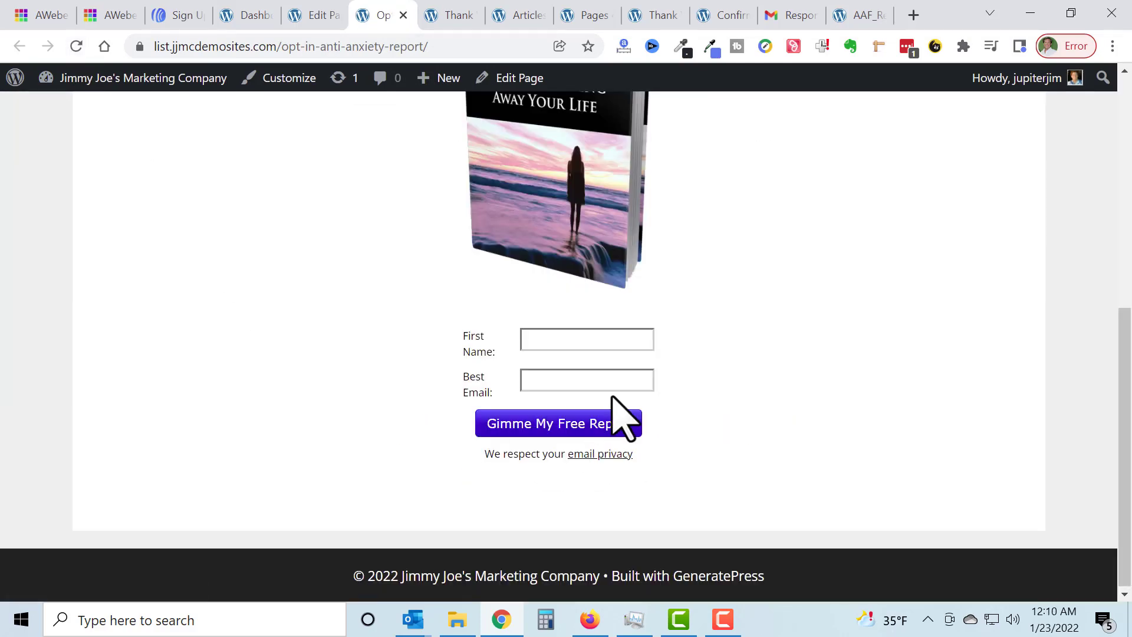
{"action": "left_click", "coordinate": [173, 17]}
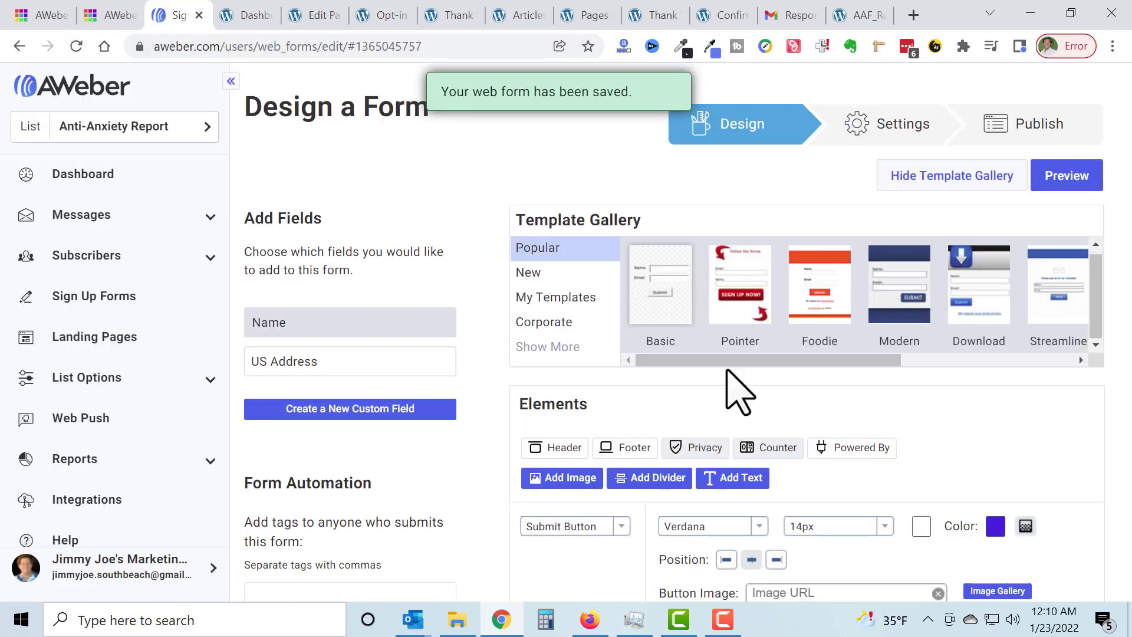
Step: Try to publish the form, go back to its design and save it
{"action": "left_click", "coordinate": [1032, 121]}
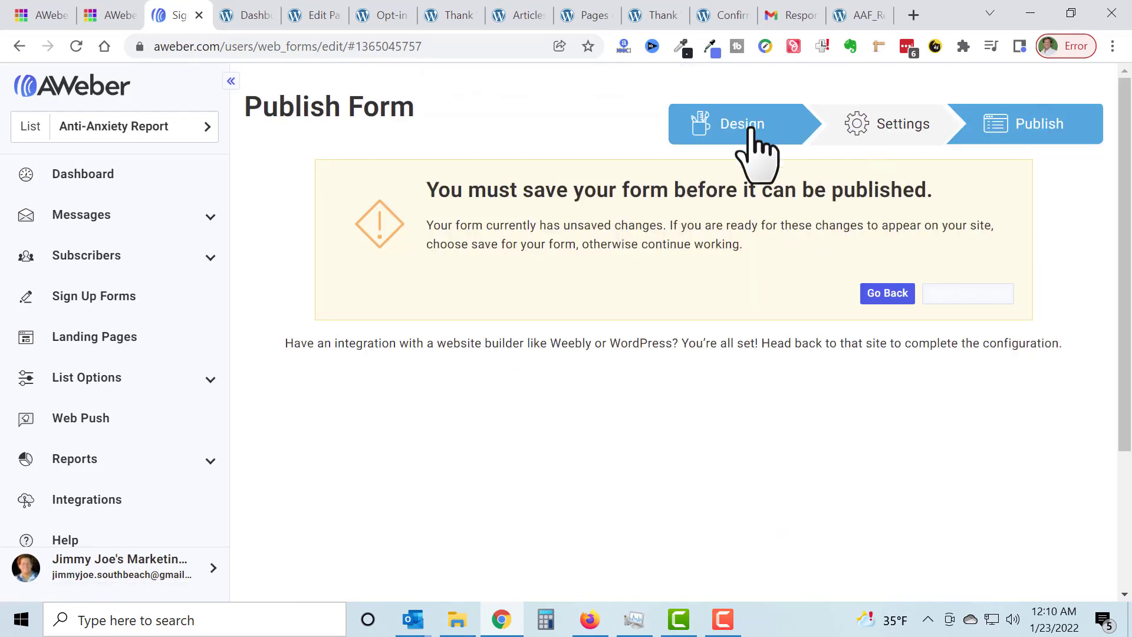
{"action": "left_click", "coordinate": [886, 295]}
{"action": "scroll", "coordinate": [1000, 463], "scroll_direction": "down", "scroll_amount": 10}
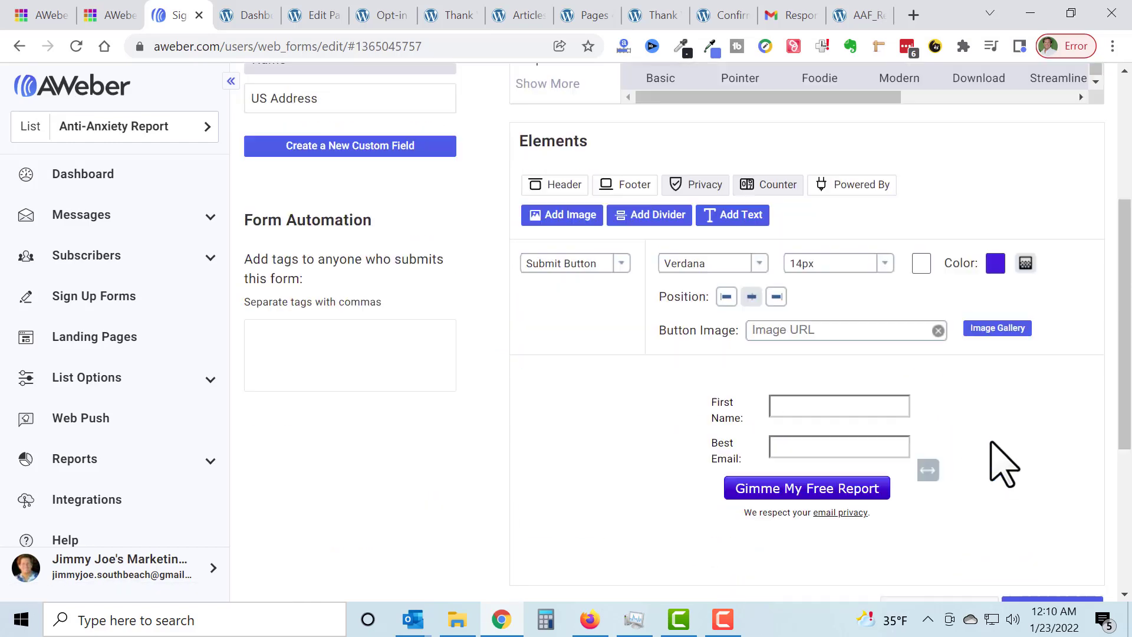
{"action": "left_click", "coordinate": [949, 318]}
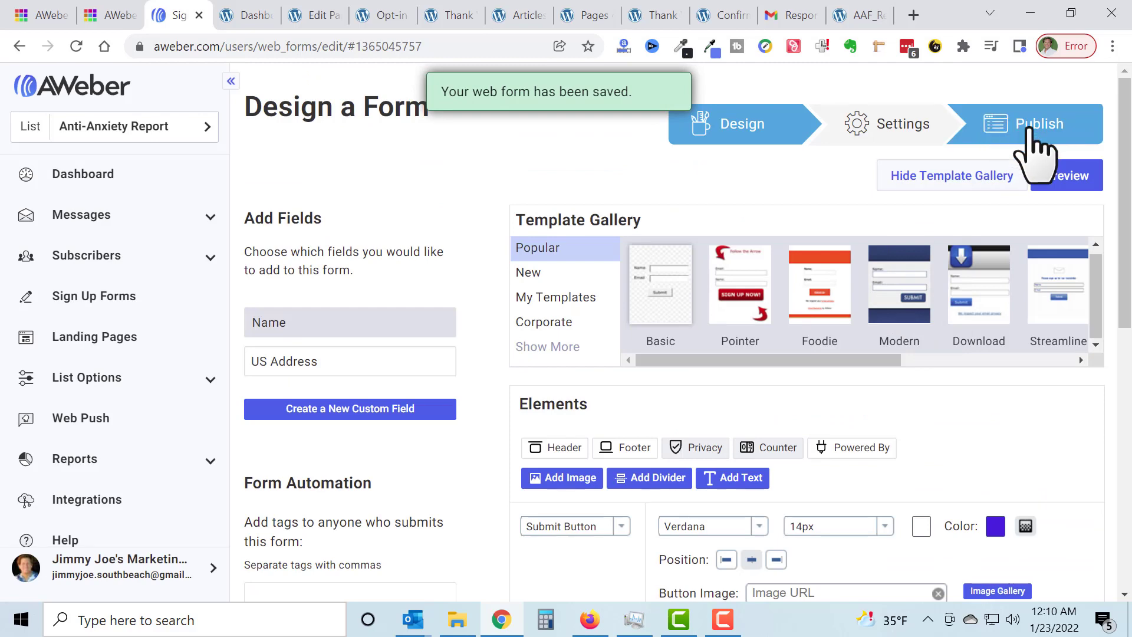
Step: Open the Raw HTML Version of the form at the Publish stage and select its code
{"action": "left_click", "coordinate": [1033, 131]}
{"action": "scroll", "coordinate": [872, 282], "scroll_direction": "down", "scroll_amount": 4}
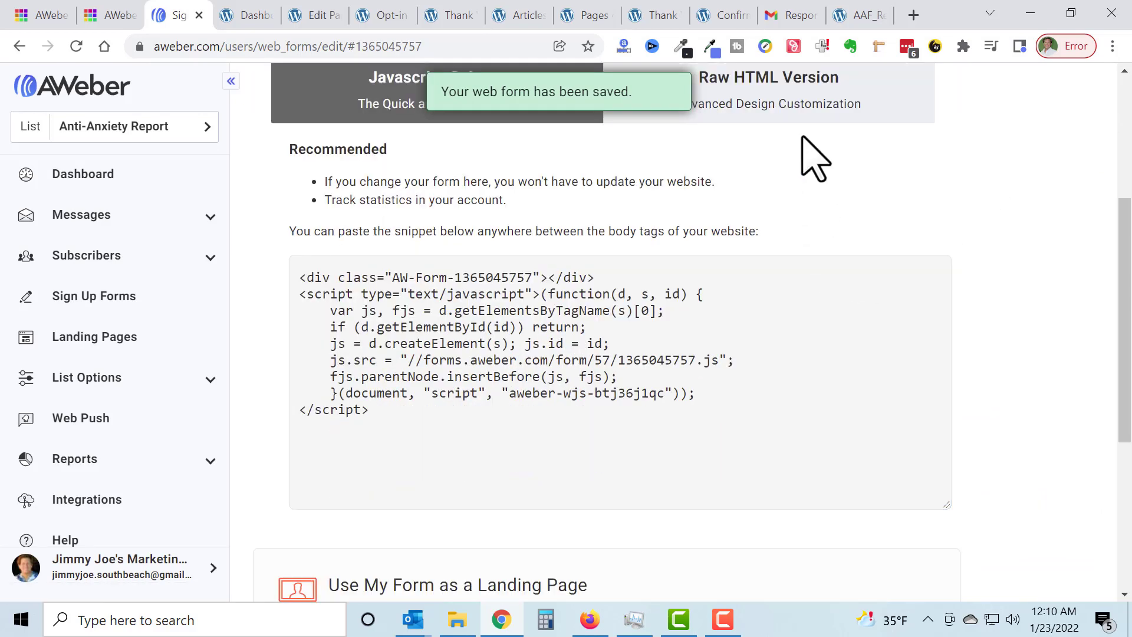
{"action": "left_click", "coordinate": [804, 117]}
{"action": "scroll", "coordinate": [619, 330], "scroll_direction": "down", "scroll_amount": 2}
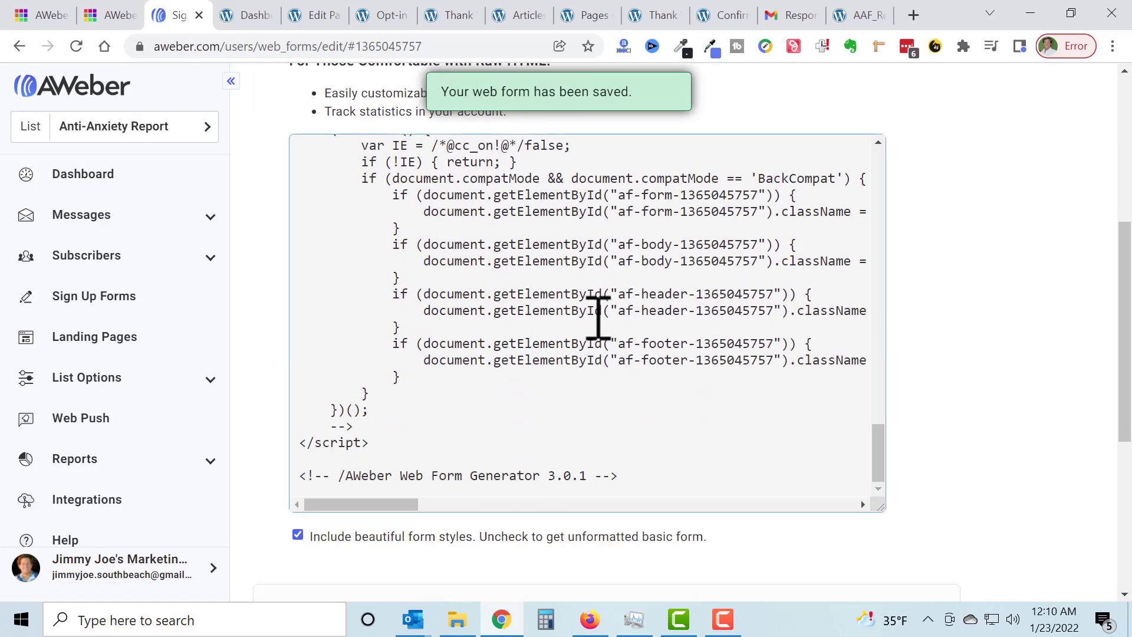
{"action": "left_click", "coordinate": [598, 315]}
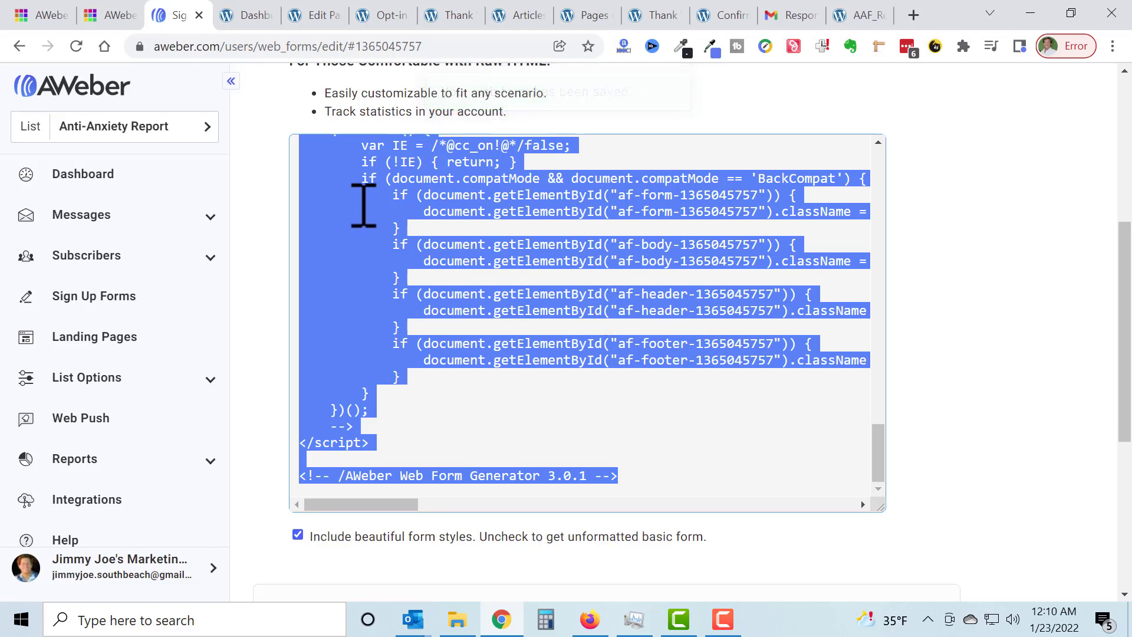
{"action": "left_click", "coordinate": [996, 147]}
Step: Look at the live opt-in page and the site's Articles page with its sidebar, and return to AWeber
{"action": "left_click", "coordinate": [397, 14]}
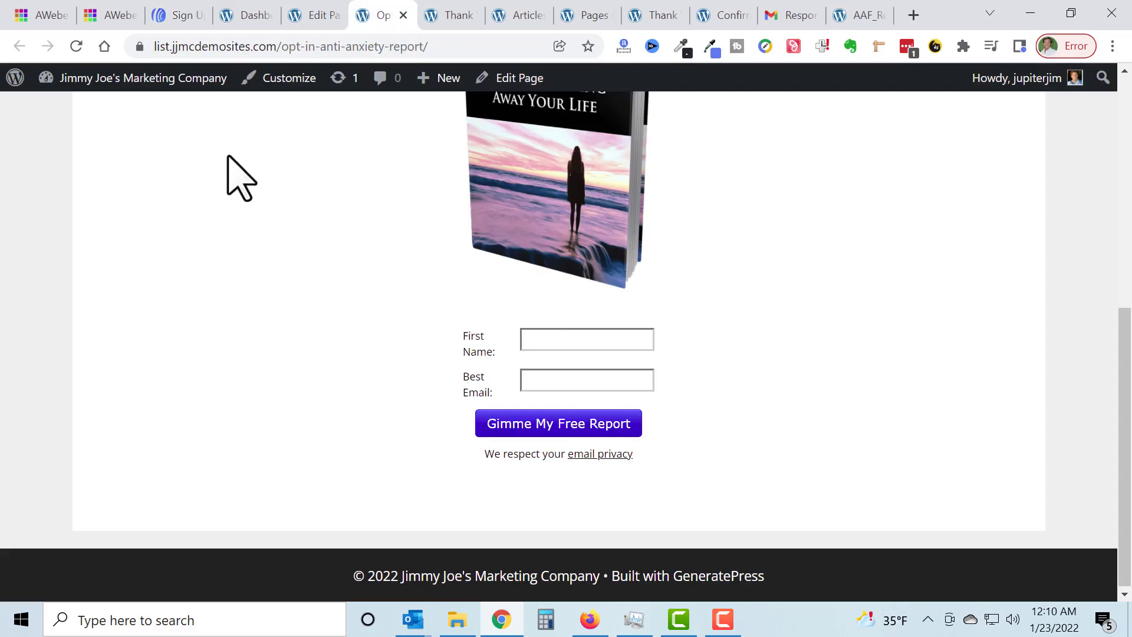
{"action": "left_click", "coordinate": [520, 14]}
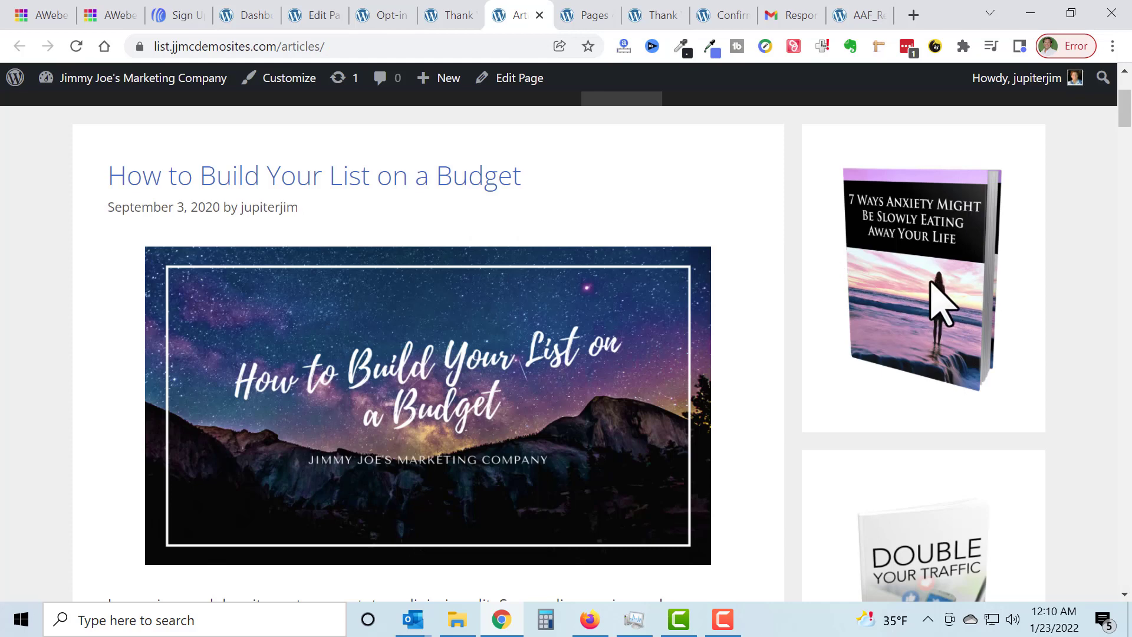
{"action": "left_click", "coordinate": [183, 16]}
Step: Return to the Design stage, narrow the whole form until the submit button's text wraps onto two lines, and save it
{"action": "scroll", "coordinate": [902, 278], "scroll_direction": "up", "scroll_amount": 6}
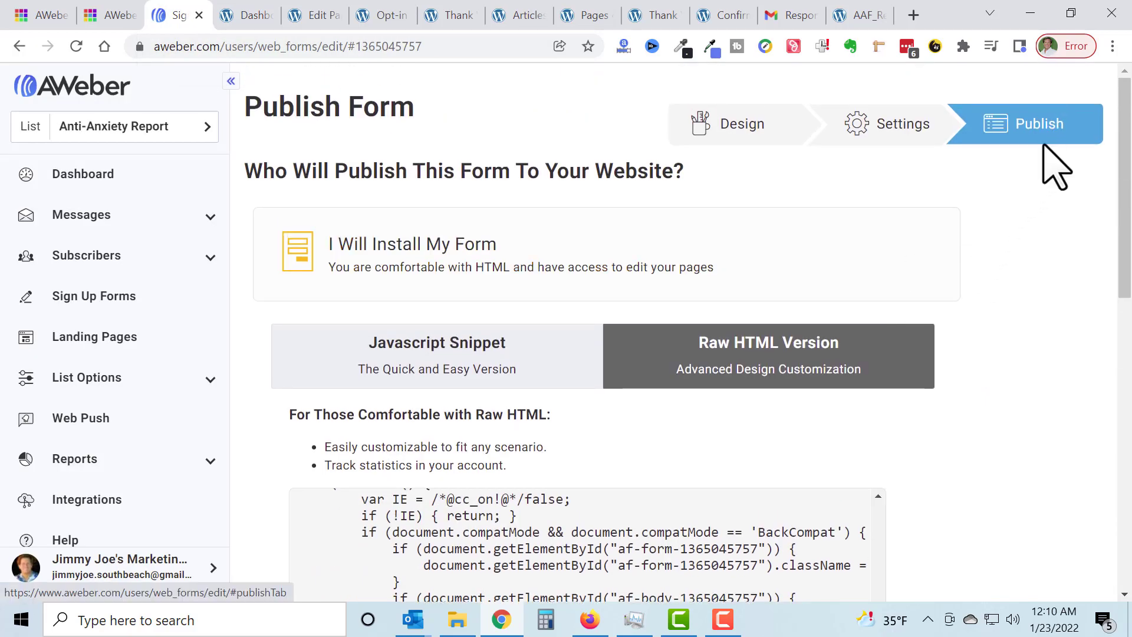
{"action": "left_click", "coordinate": [741, 131]}
{"action": "scroll", "coordinate": [1091, 407], "scroll_direction": "down", "scroll_amount": 6}
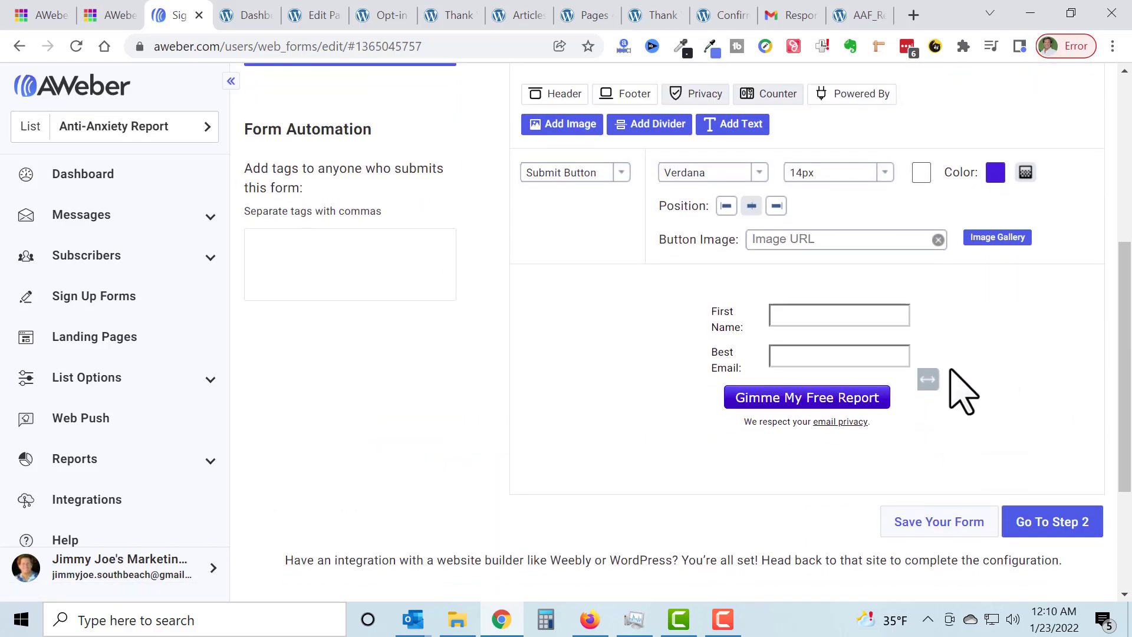
{"action": "left_click_drag", "start_coordinate": [930, 380], "coordinate": [896, 379]}
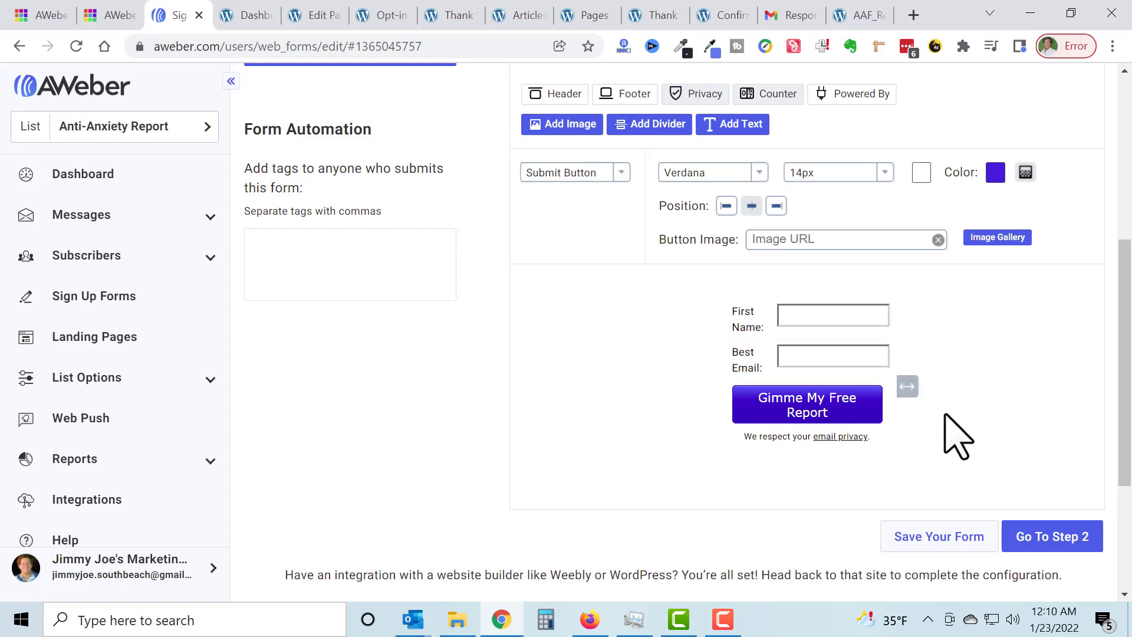
{"action": "left_click", "coordinate": [932, 539]}
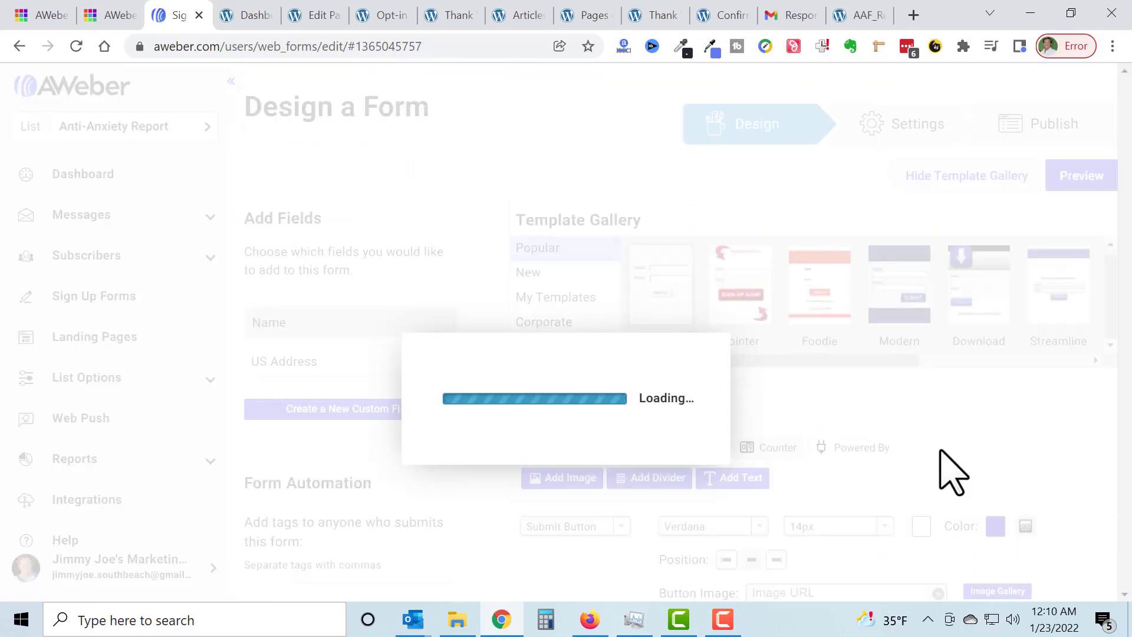
Step: Review the form's Basic Settings without changing them and proceed to the Publish stage's code options
{"action": "scroll", "coordinate": [958, 380], "scroll_direction": "down", "scroll_amount": 9}
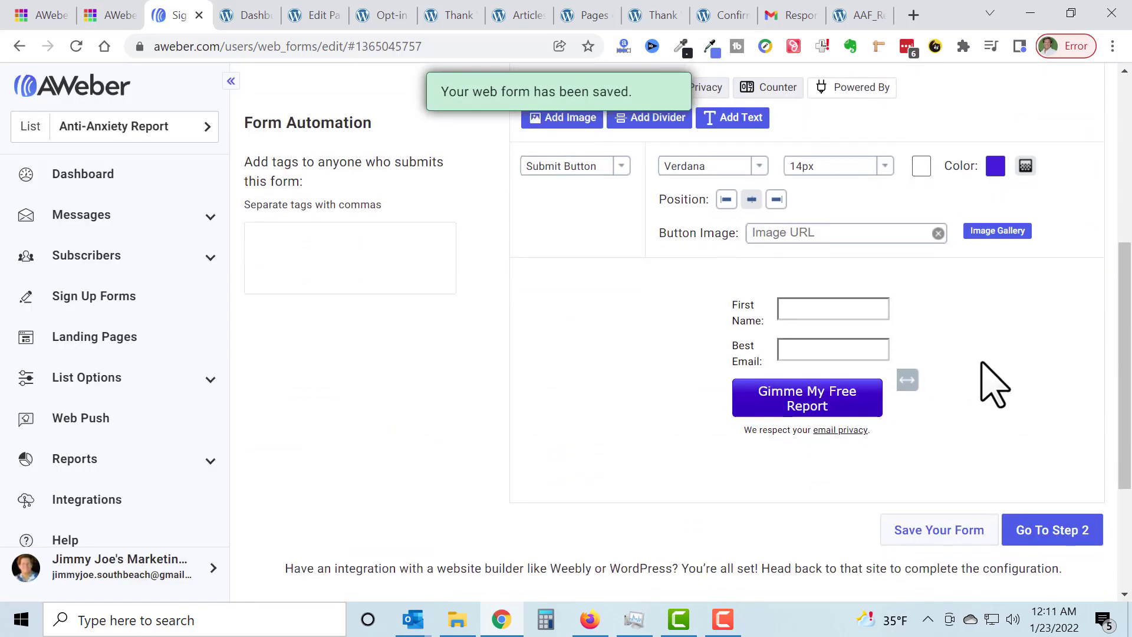
{"action": "left_click", "coordinate": [1059, 361]}
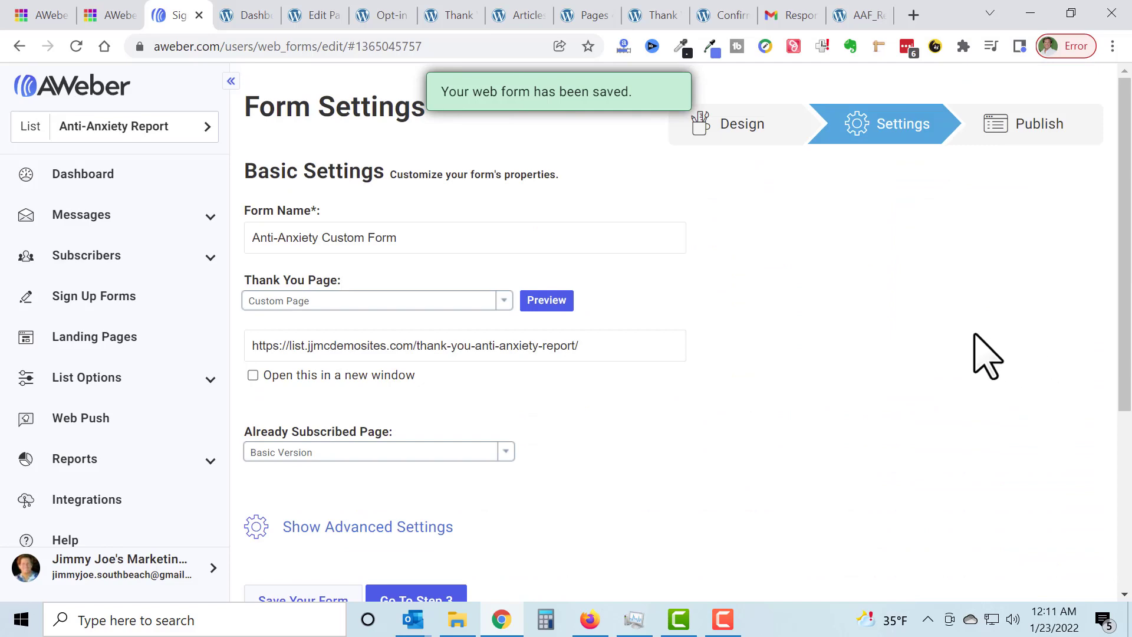
{"action": "scroll", "coordinate": [920, 413], "scroll_direction": "down", "scroll_amount": 4}
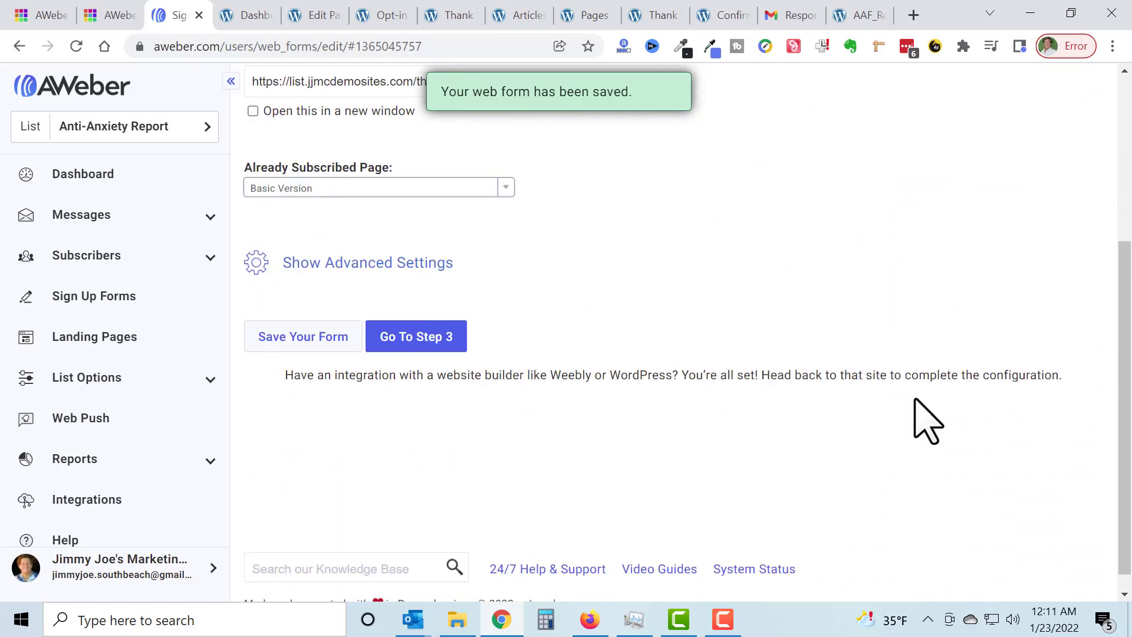
{"action": "scroll", "coordinate": [920, 413], "scroll_direction": "up", "scroll_amount": 4}
{"action": "scroll", "coordinate": [932, 425], "scroll_direction": "down", "scroll_amount": 4}
{"action": "scroll", "coordinate": [934, 428], "scroll_direction": "up", "scroll_amount": 4}
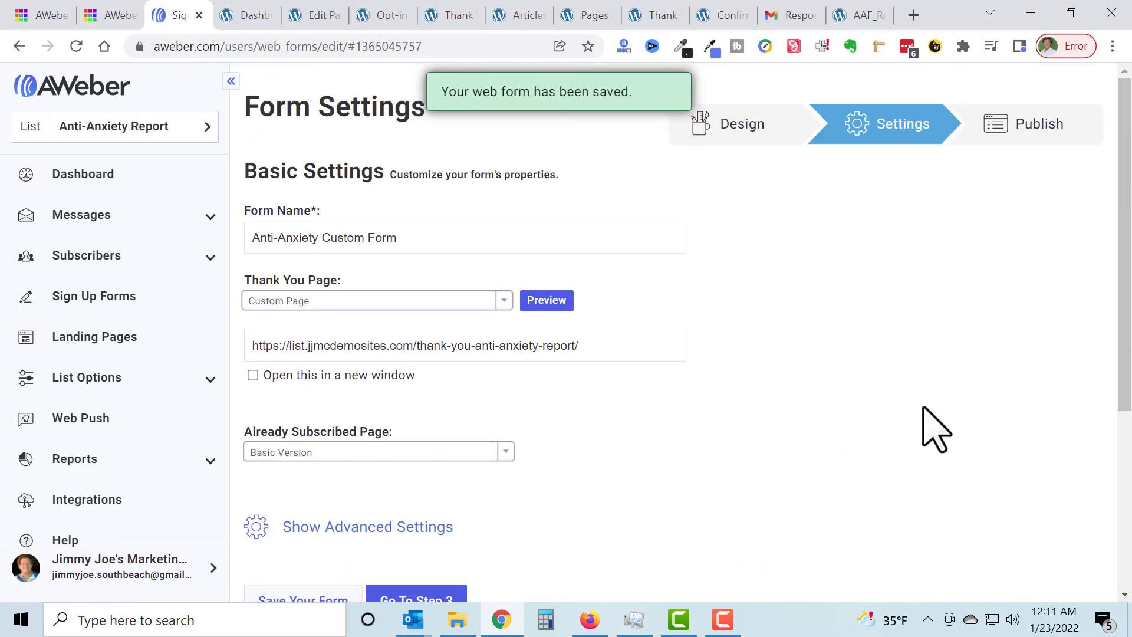
{"action": "scroll", "coordinate": [937, 430], "scroll_direction": "down", "scroll_amount": 5}
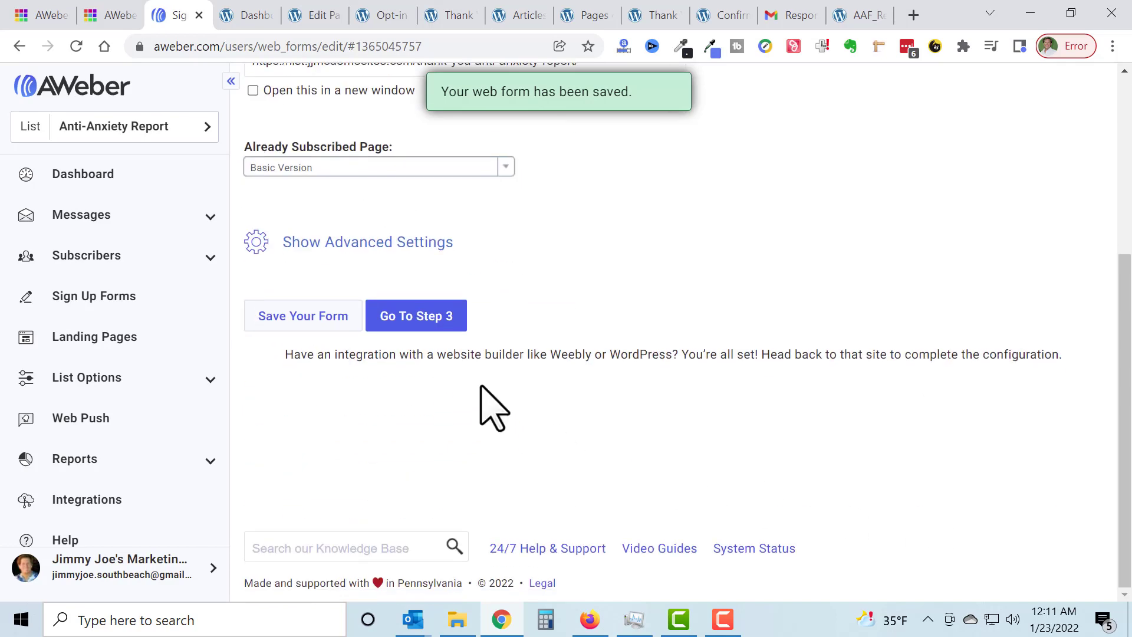
{"action": "left_click", "coordinate": [427, 322]}
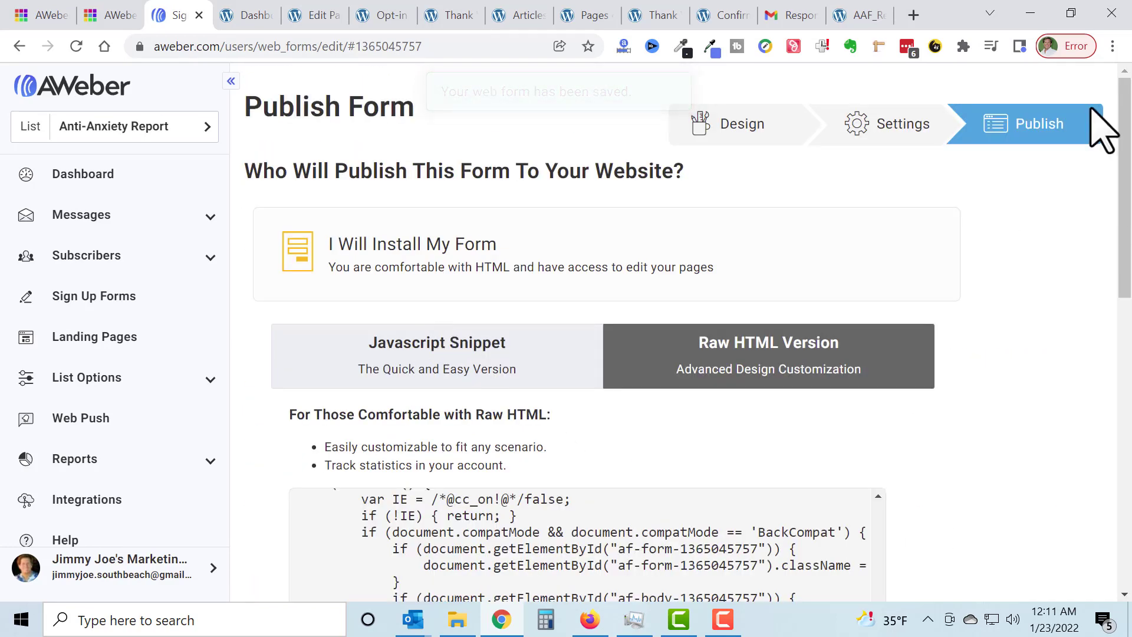
{"action": "scroll", "coordinate": [1081, 297], "scroll_direction": "down", "scroll_amount": 3}
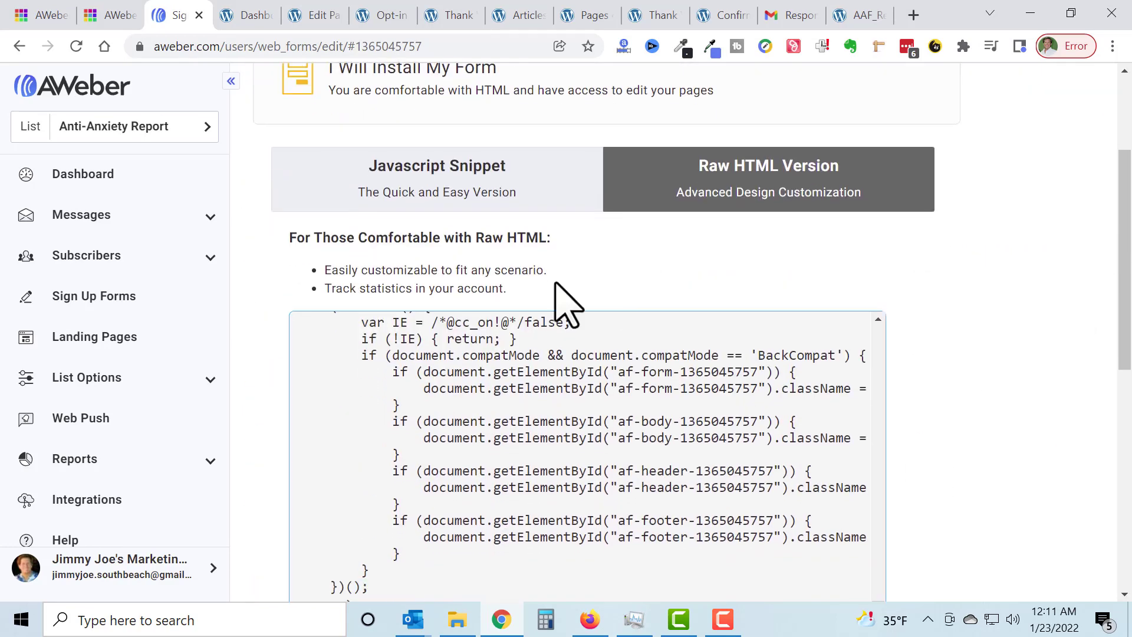
Step: Show the form's Javascript Snippet version and copy its entire code
{"action": "left_click", "coordinate": [416, 177]}
{"action": "left_click", "coordinate": [483, 421]}
{"action": "key", "text": "ctrl+c"}
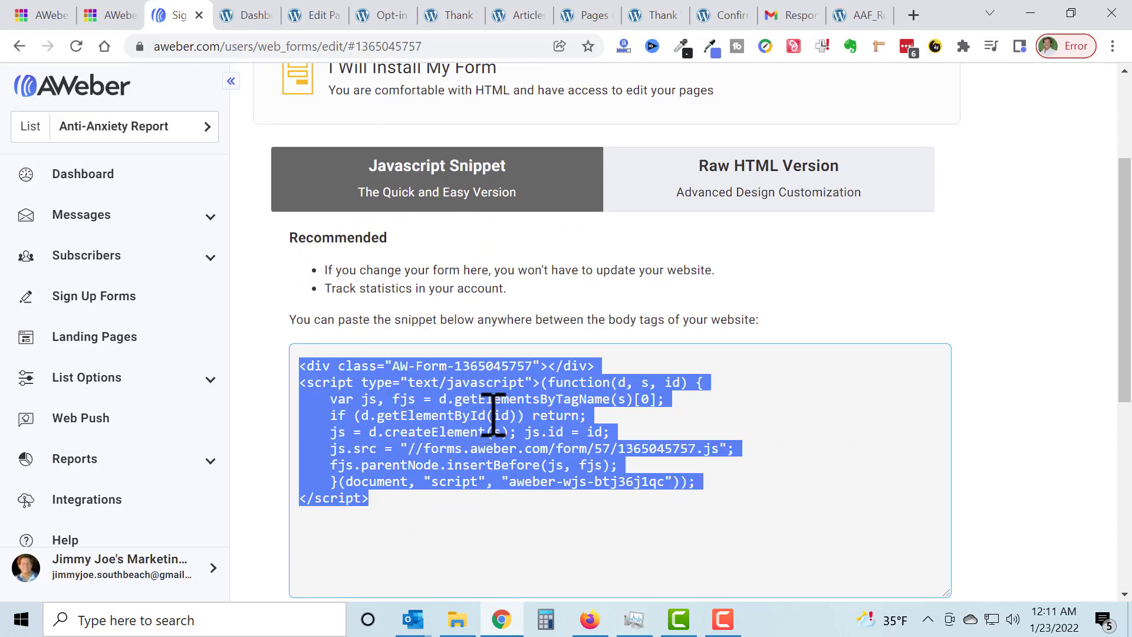
{"action": "left_click", "coordinate": [952, 274]}
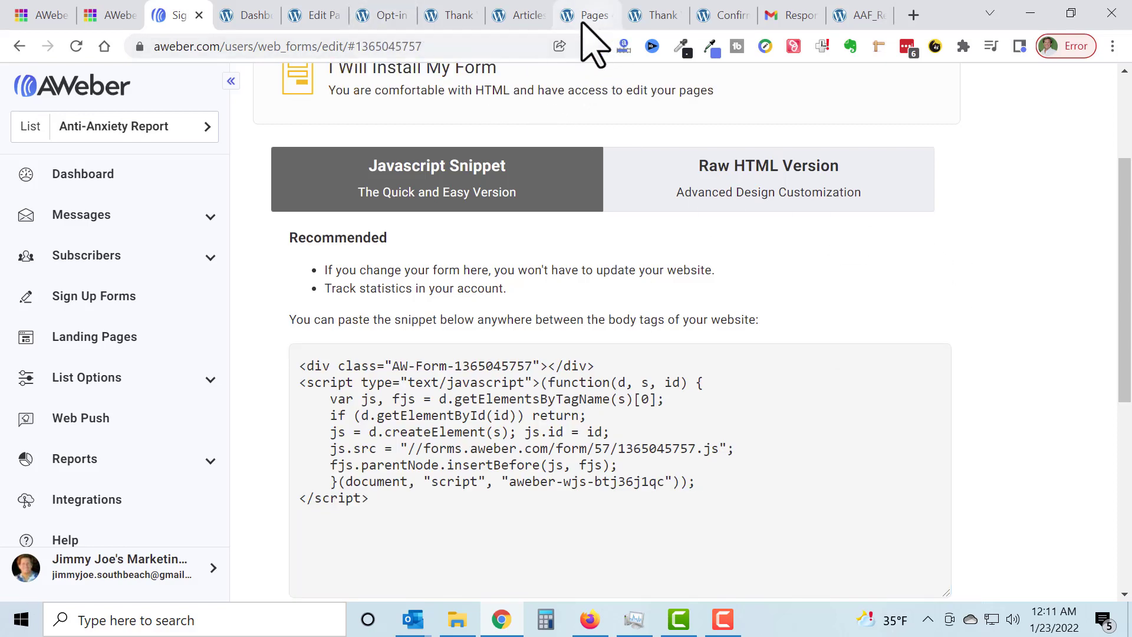
Step: Switch to the WordPress dashboard and open the Widgets page showing the Right Sidebar widgets
{"action": "left_click", "coordinate": [247, 15]}
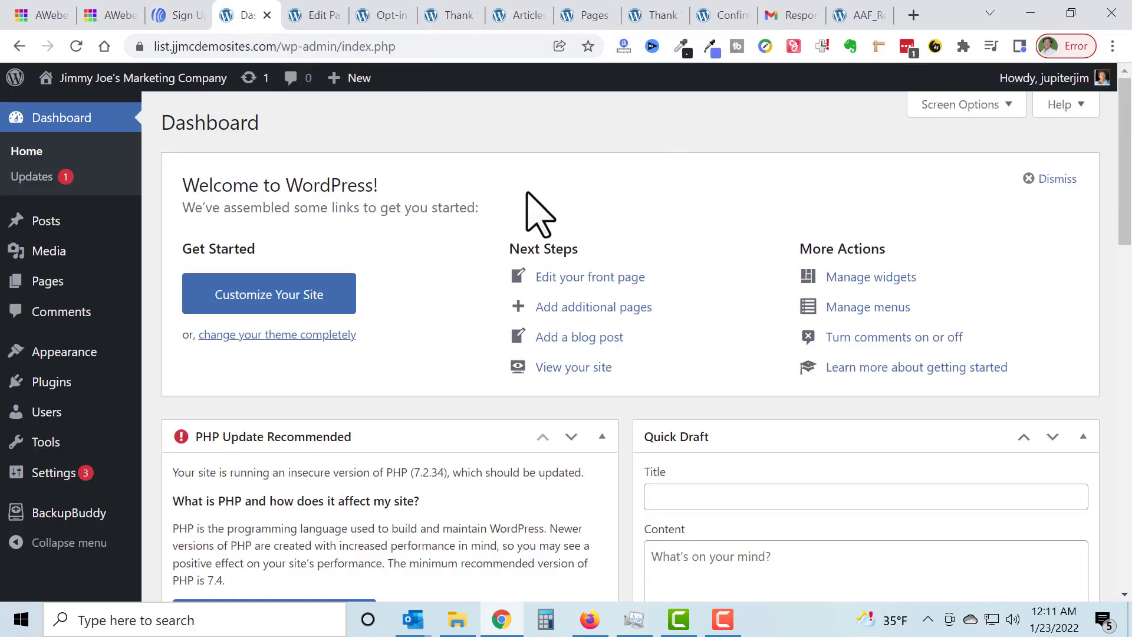
{"action": "left_click", "coordinate": [263, 46]}
{"action": "left_click_drag", "start_coordinate": [262, 46], "coordinate": [125, 45]}
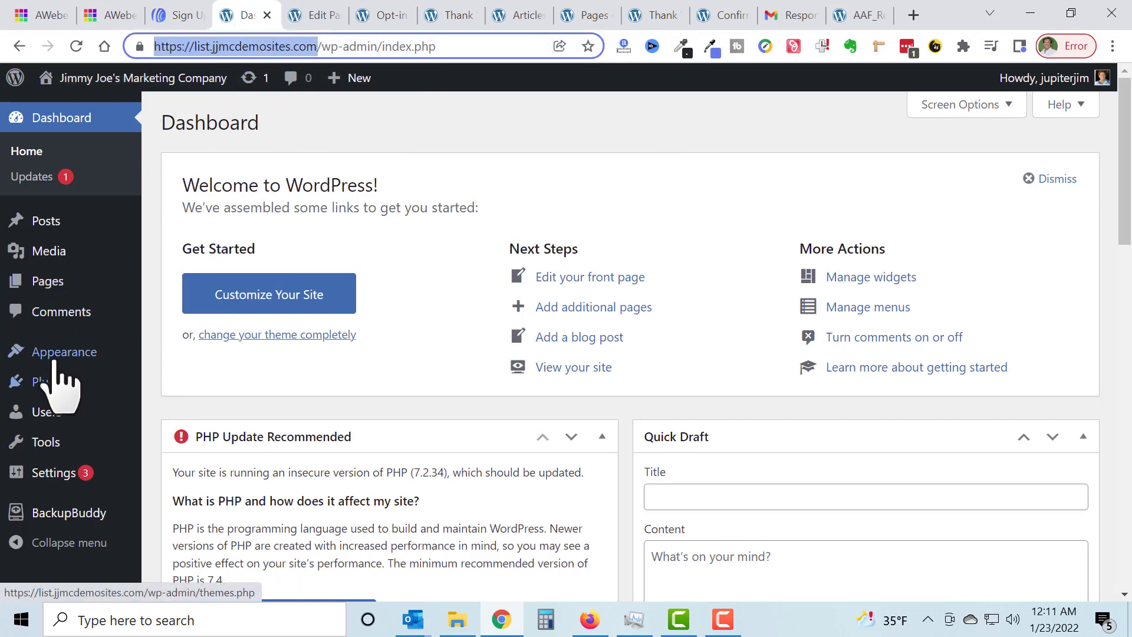
{"action": "mouse_move", "coordinate": [110, 359]}
{"action": "left_click", "coordinate": [183, 405]}
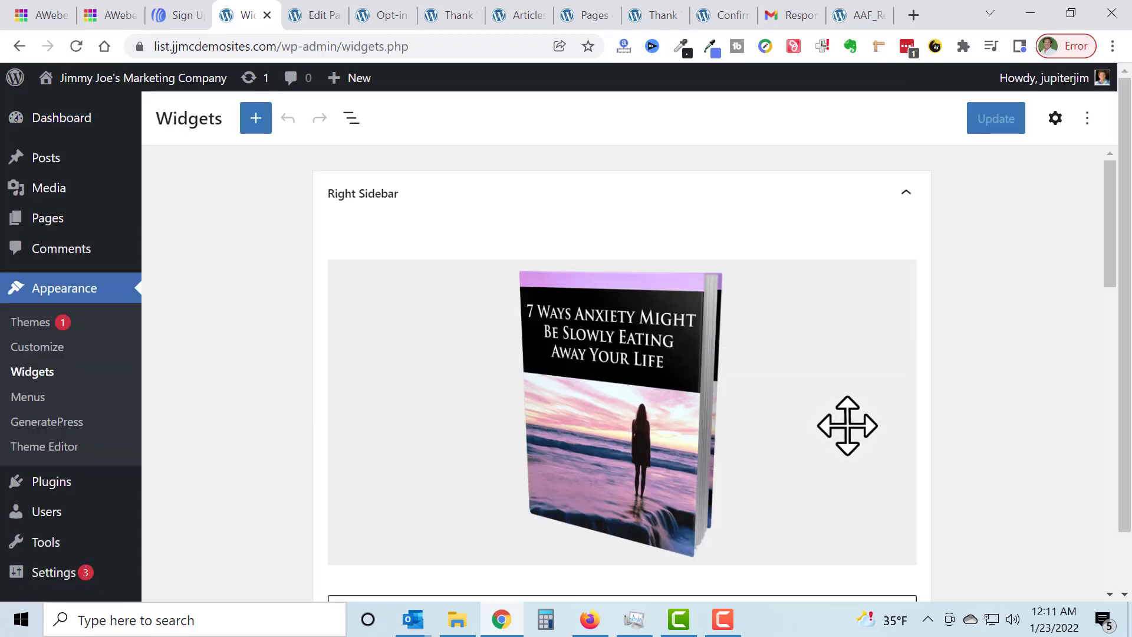
{"action": "scroll", "coordinate": [793, 361], "scroll_direction": "down", "scroll_amount": 4}
{"action": "scroll", "coordinate": [760, 348], "scroll_direction": "up", "scroll_amount": 4}
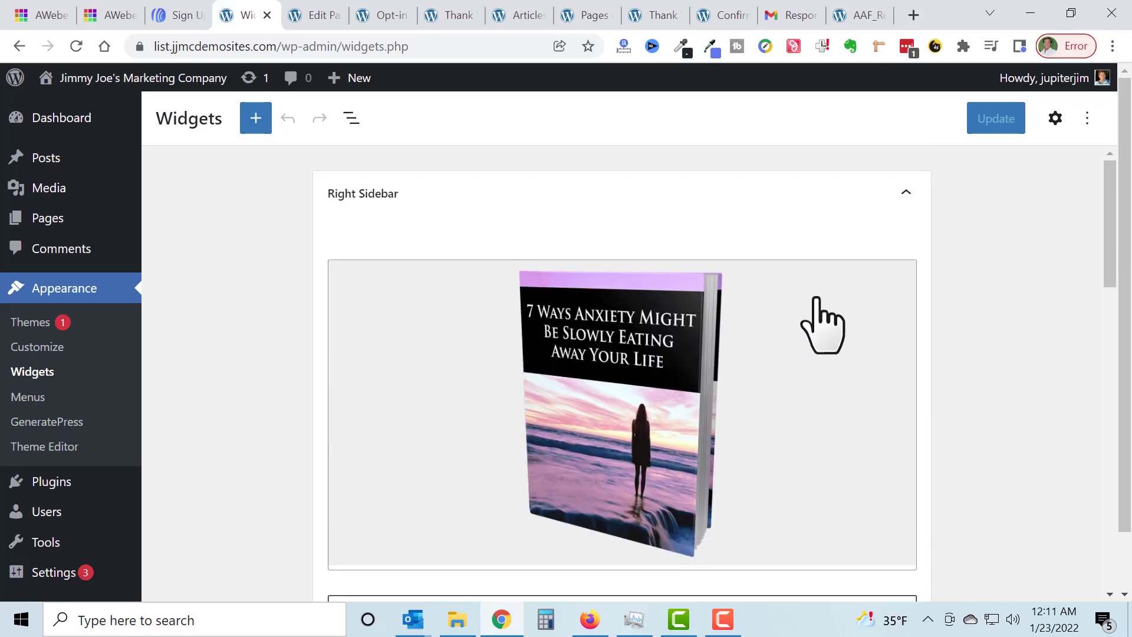
Step: Open the anxiety report cover widget in the Right Sidebar for editing and display its content as HTML text
{"action": "left_click", "coordinate": [776, 373]}
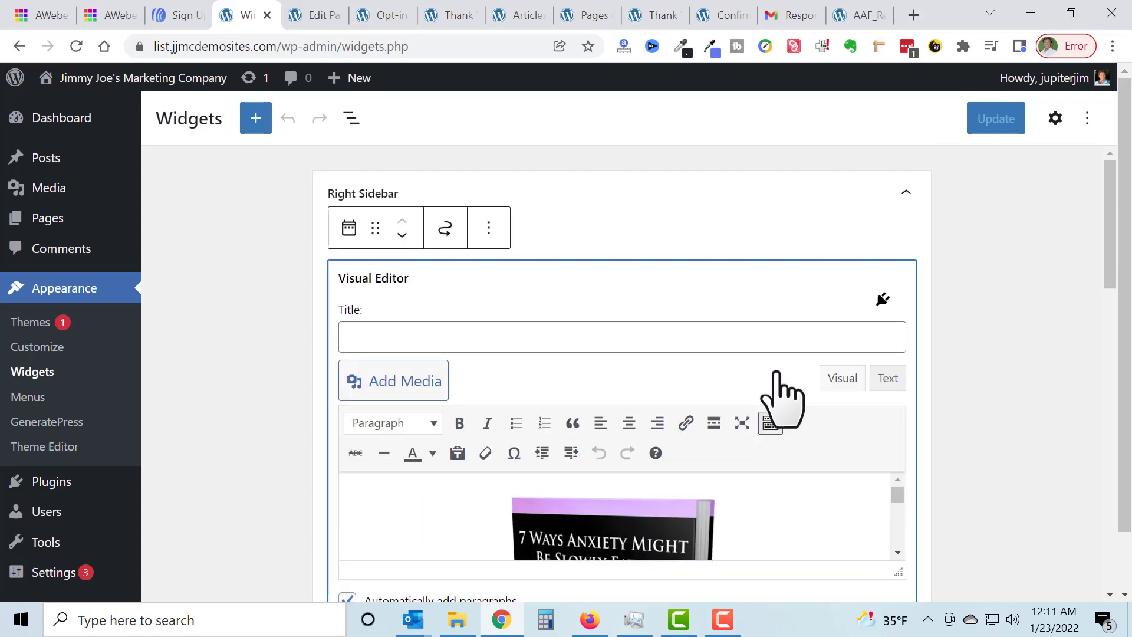
{"action": "scroll", "coordinate": [784, 390], "scroll_direction": "down", "scroll_amount": 2}
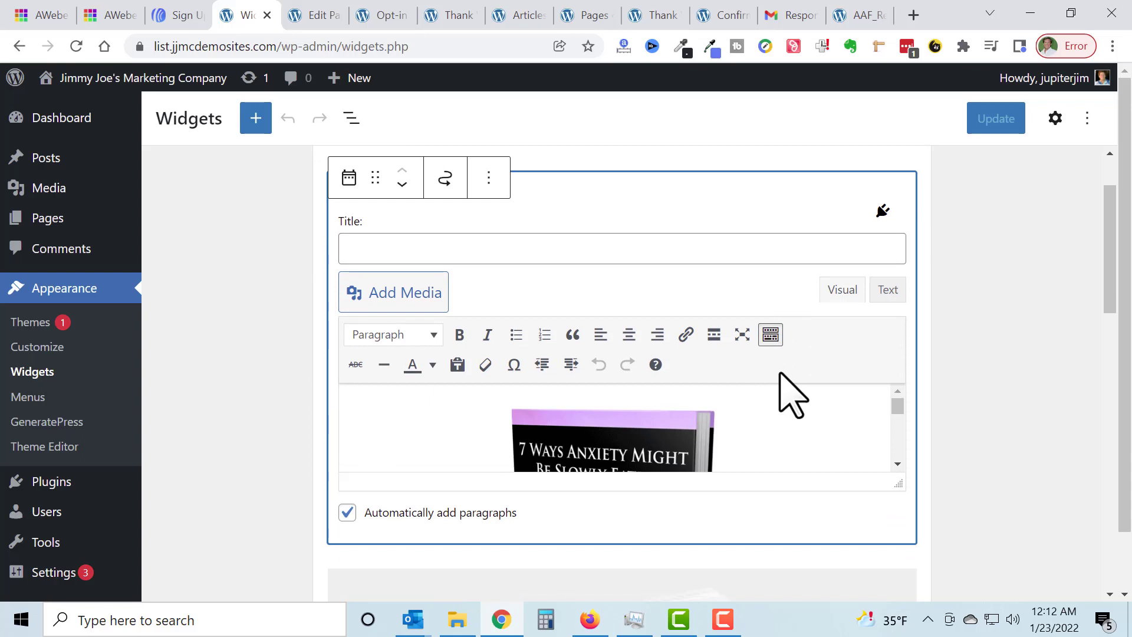
{"action": "scroll", "coordinate": [902, 321], "scroll_direction": "down", "scroll_amount": 2}
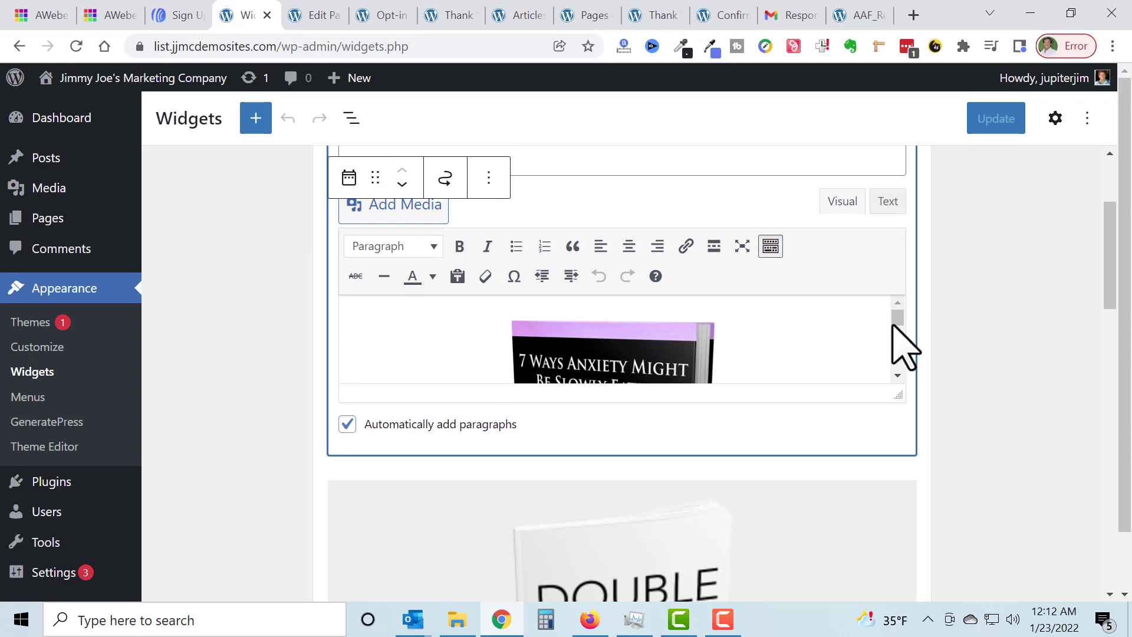
{"action": "mouse_move", "coordinate": [892, 325]}
{"action": "left_mouse_down"}
{"action": "mouse_move", "coordinate": [899, 371]}
{"action": "mouse_move", "coordinate": [902, 321]}
{"action": "left_mouse_up"}
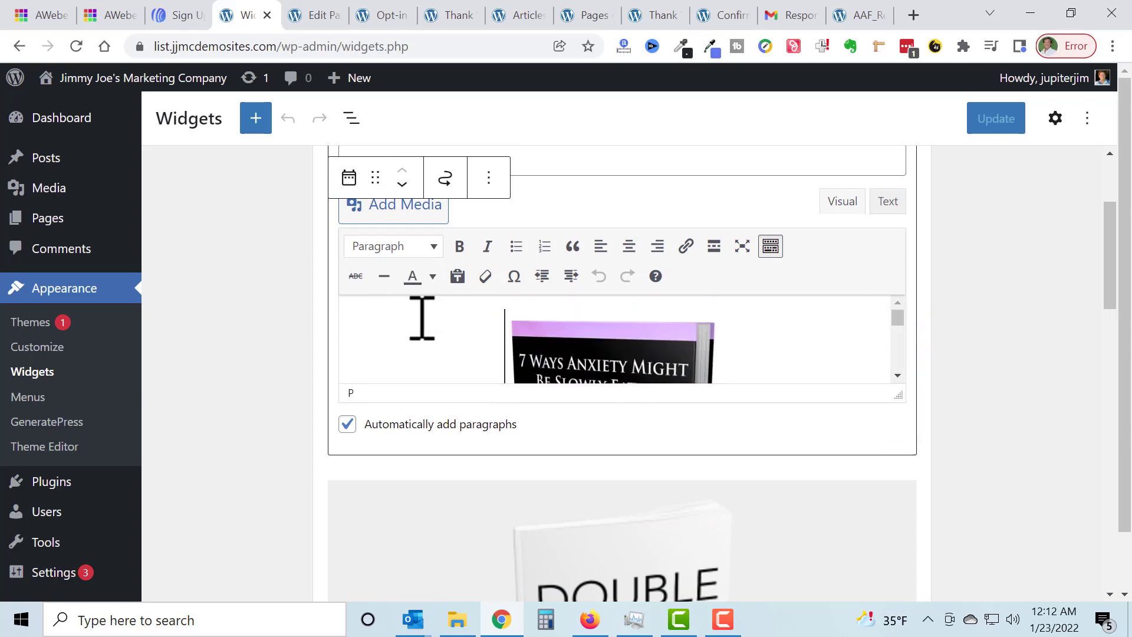
{"action": "scroll", "coordinate": [419, 330], "scroll_direction": "up", "scroll_amount": 2}
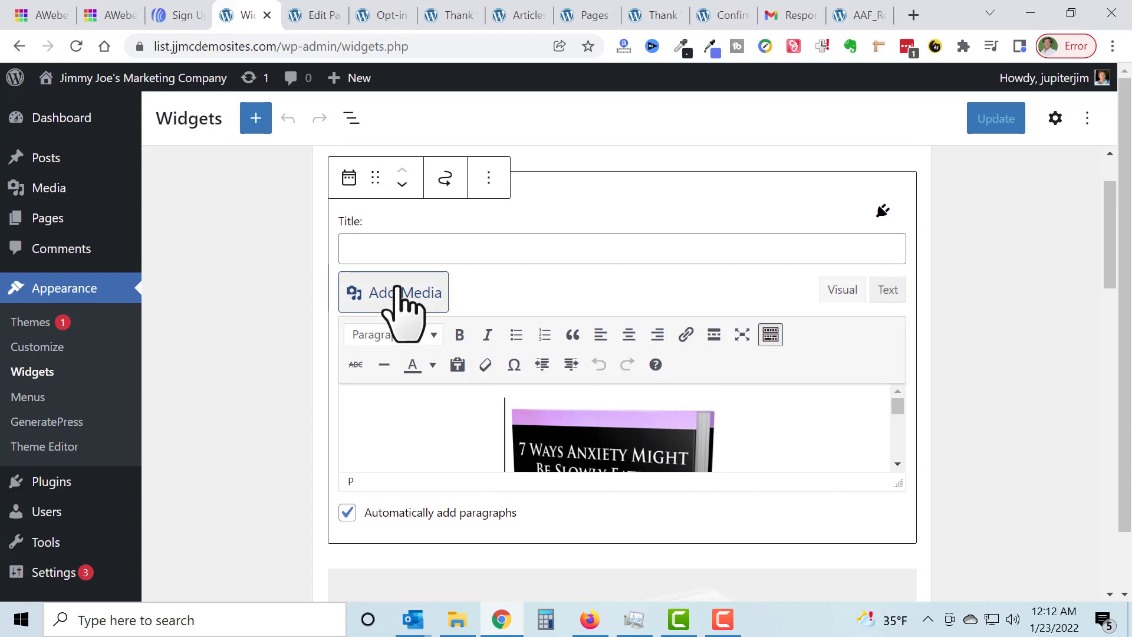
{"action": "left_click", "coordinate": [887, 289]}
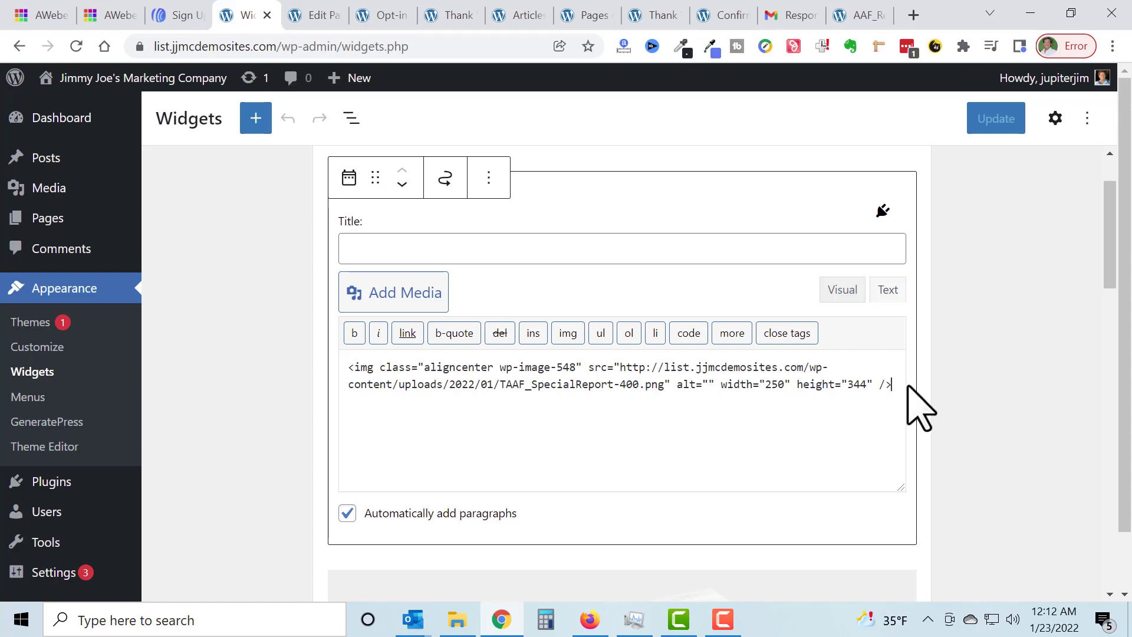
Step: Paste the AWeber JavaScript snippet on a new line below the widget's image code and enlarge the code area
{"action": "key", "text": "Return"}
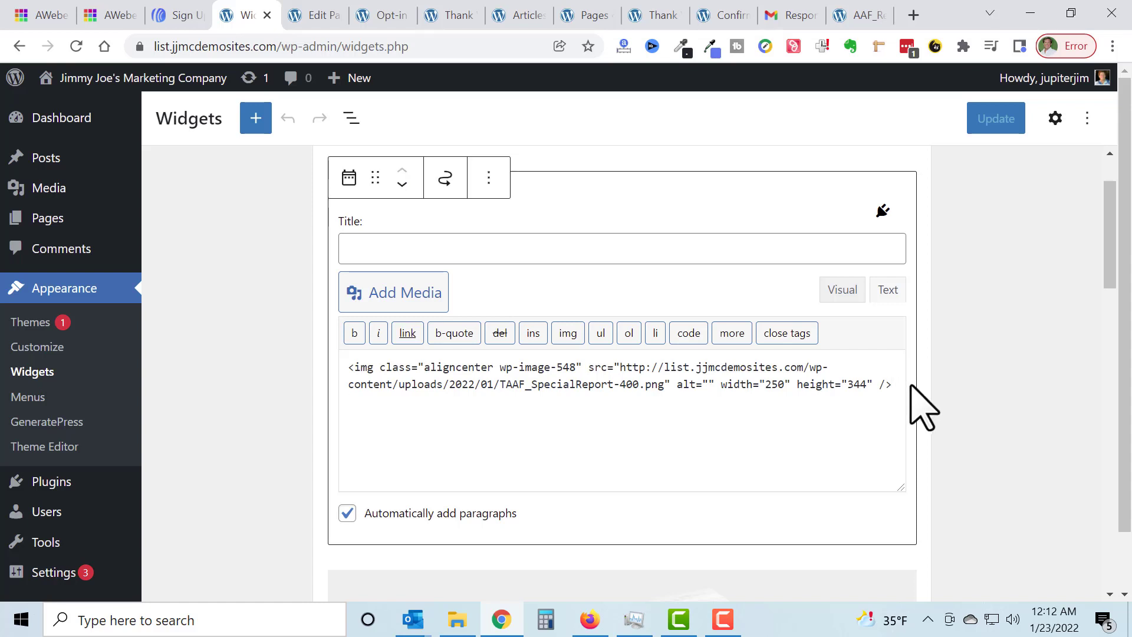
{"action": "key", "text": "ctrl+v"}
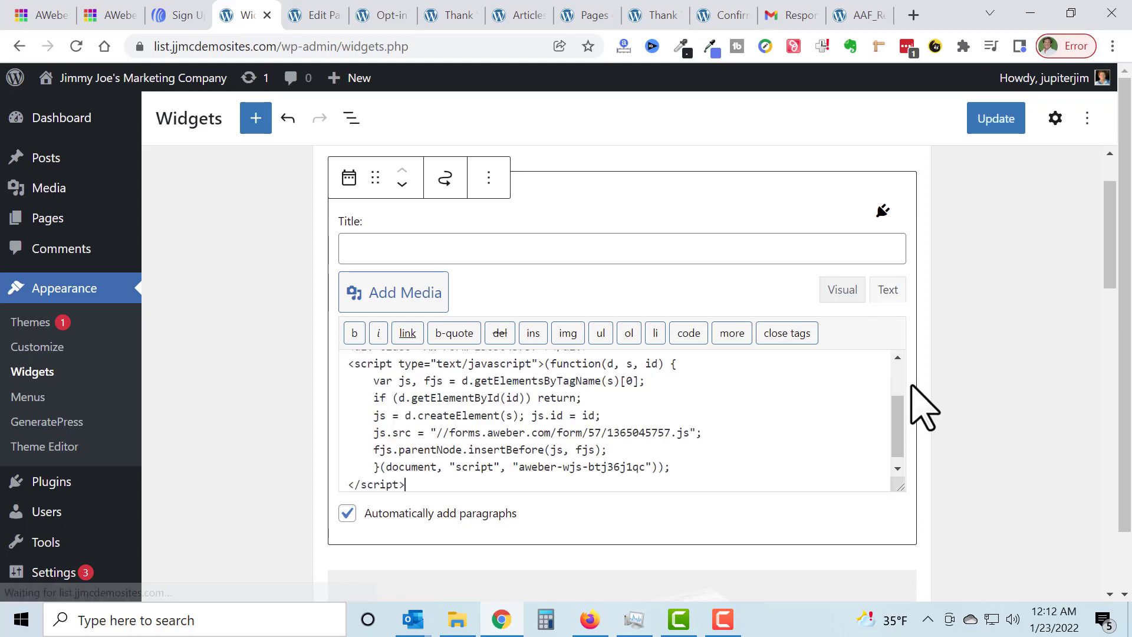
{"action": "left_click_drag", "start_coordinate": [892, 488], "coordinate": [920, 538]}
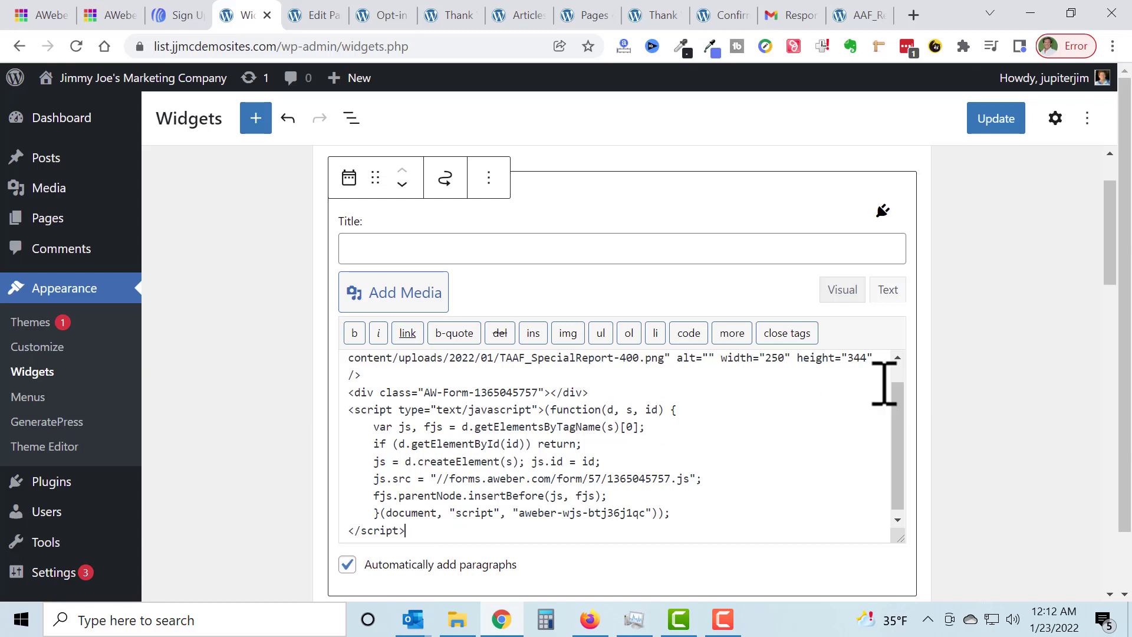
Step: Turn off automatically added paragraphs for the widget and save the widget changes
{"action": "scroll", "coordinate": [937, 378], "scroll_direction": "down", "scroll_amount": 1}
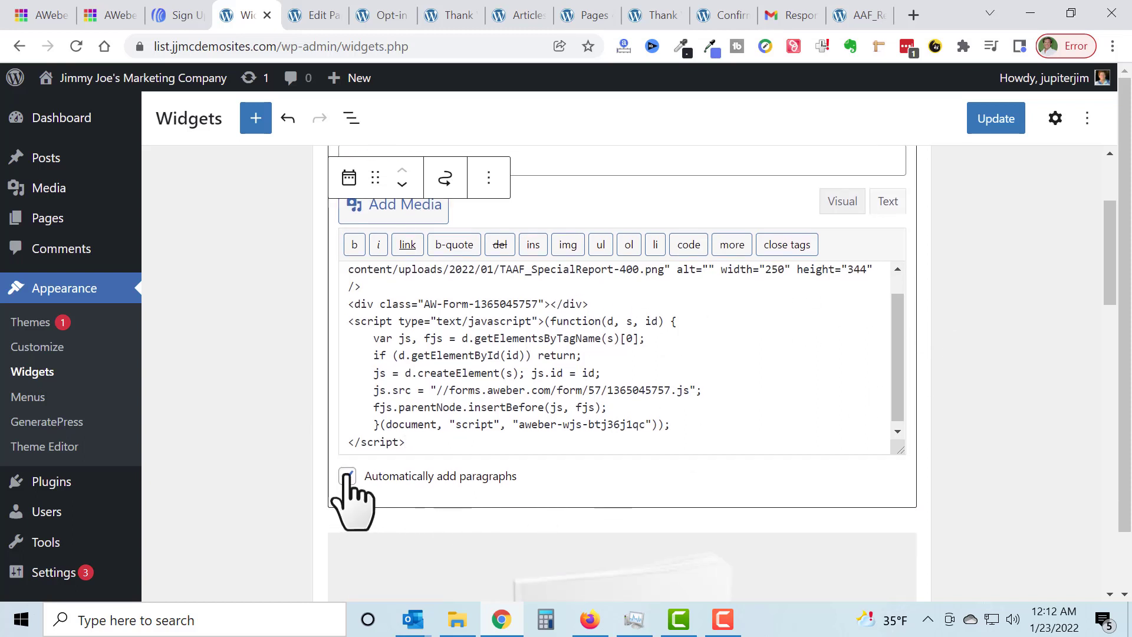
{"action": "left_click", "coordinate": [348, 476]}
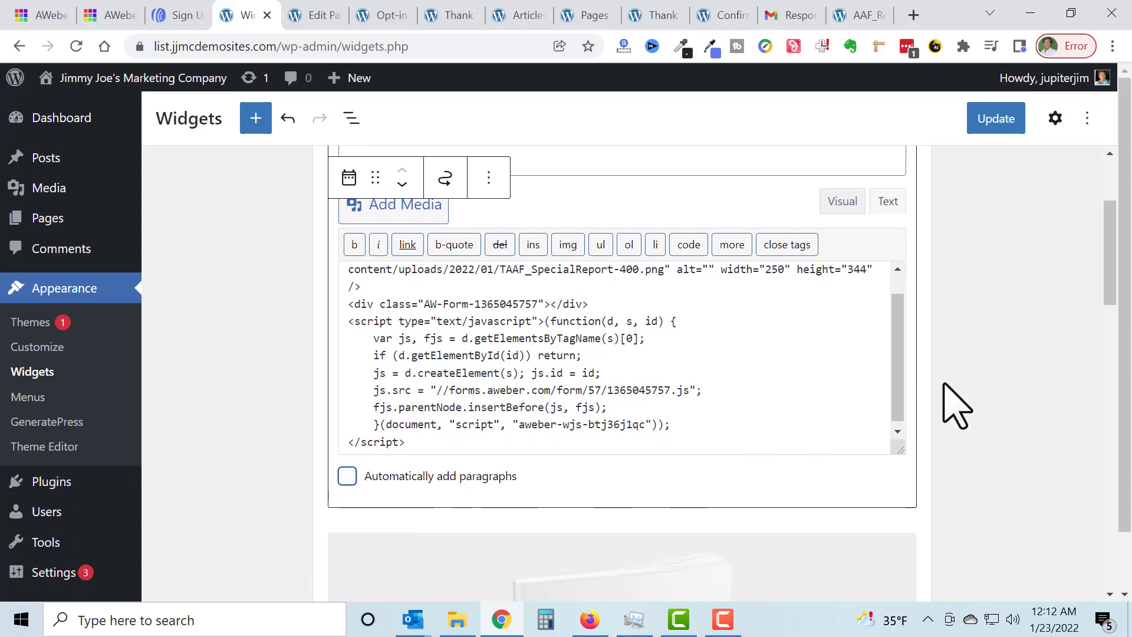
{"action": "left_click", "coordinate": [1001, 117]}
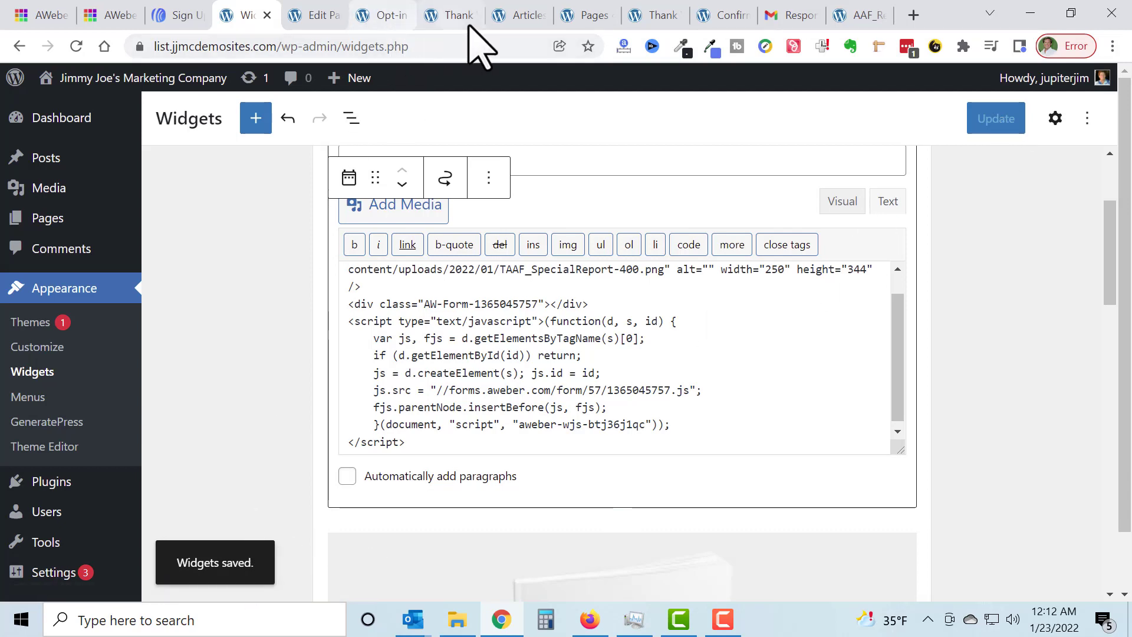
Step: Reload the live Articles page and check the sign-up form beneath the report cover in the sidebar
{"action": "left_click", "coordinate": [521, 15]}
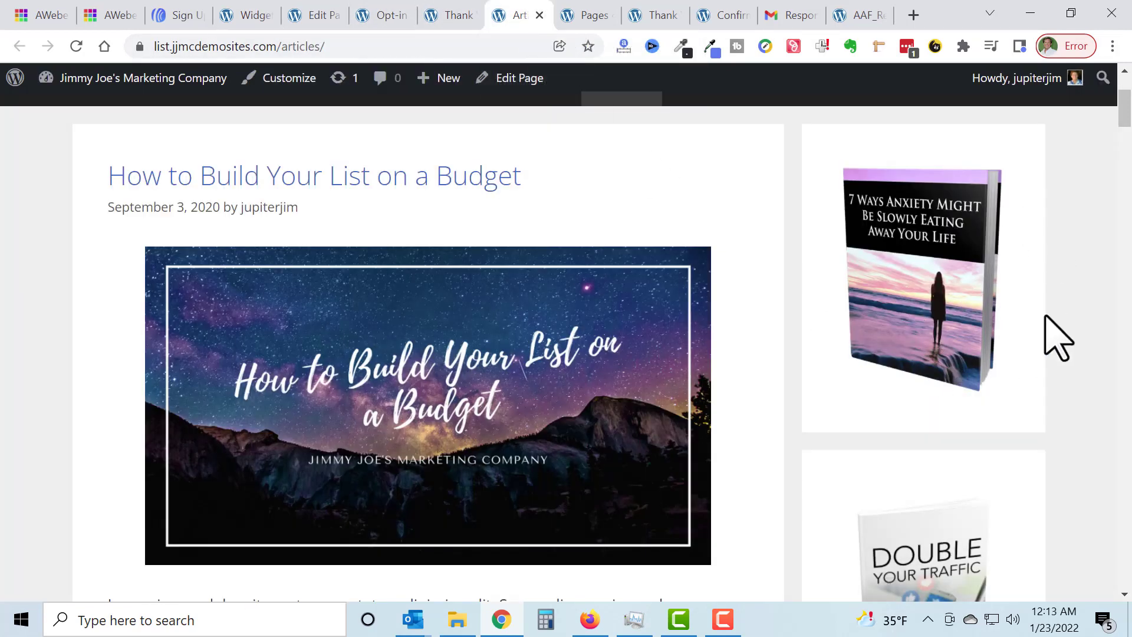
{"action": "left_click", "coordinate": [75, 45]}
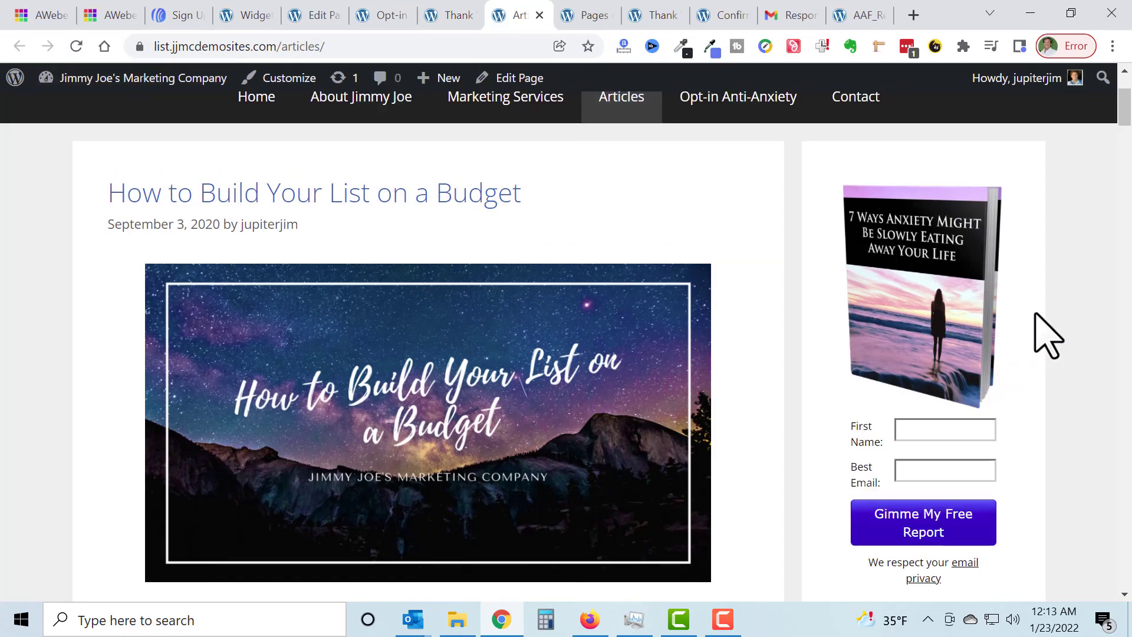
{"action": "scroll", "coordinate": [1050, 336], "scroll_direction": "down", "scroll_amount": 3}
{"action": "scroll", "coordinate": [1067, 342], "scroll_direction": "up", "scroll_amount": 3}
Step: Return to the widget's visual editing mode and add the line "Type Info Below" under the report cover image
{"action": "left_click", "coordinate": [243, 14]}
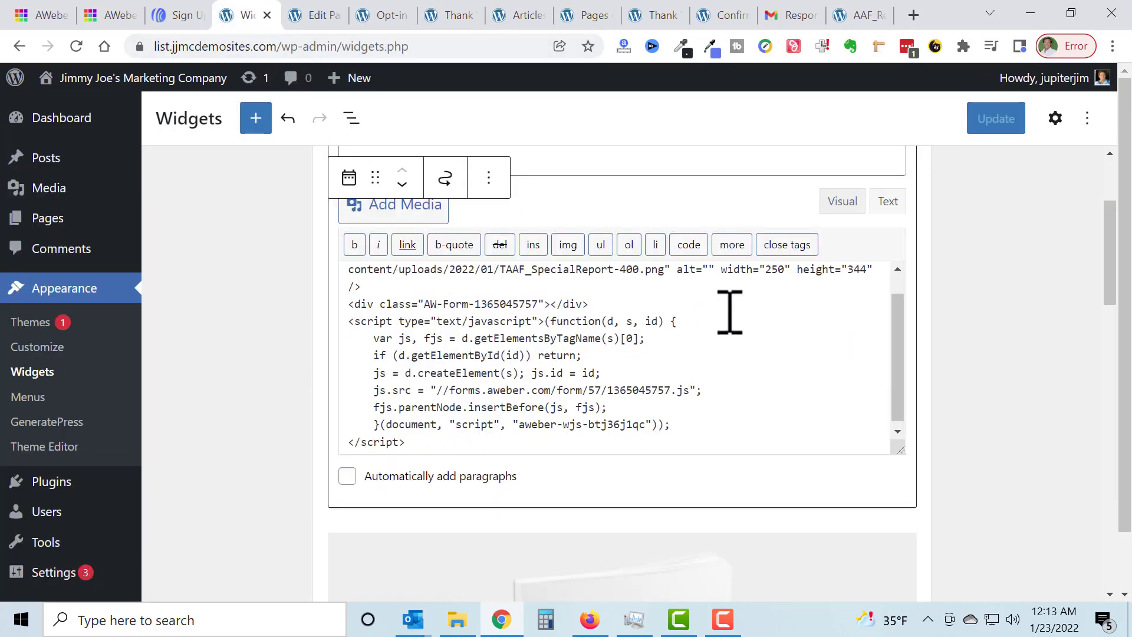
{"action": "left_click", "coordinate": [843, 204]}
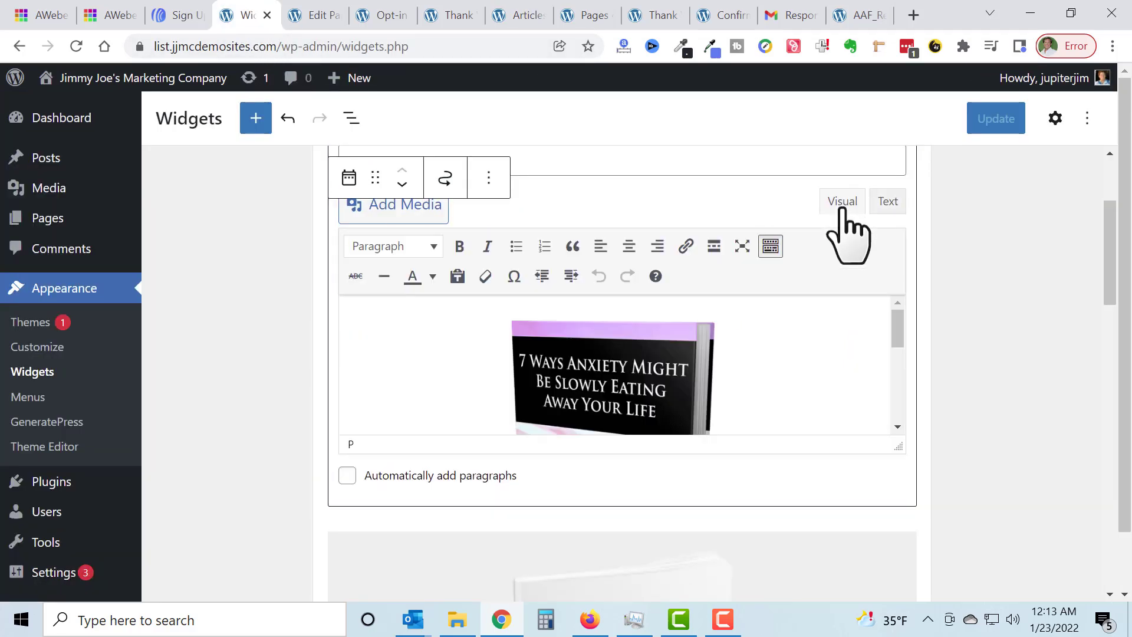
{"action": "scroll", "coordinate": [684, 366], "scroll_direction": "down", "scroll_amount": 3}
{"action": "left_click", "coordinate": [696, 363]}
{"action": "scroll", "coordinate": [720, 371], "scroll_direction": "down", "scroll_amount": 5}
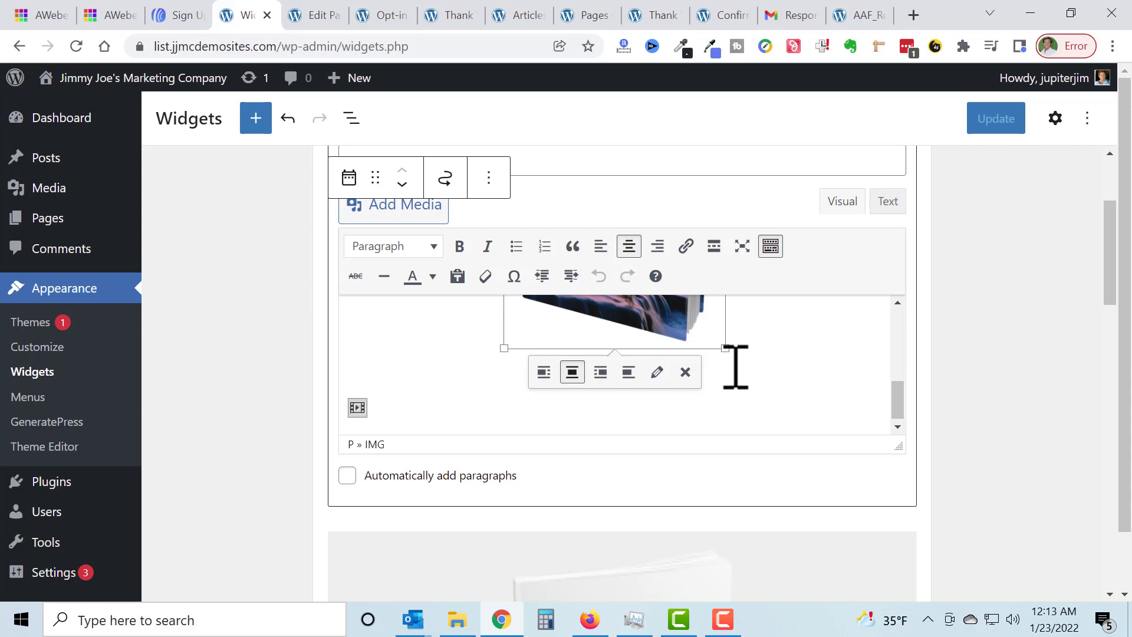
{"action": "left_click", "coordinate": [736, 367]}
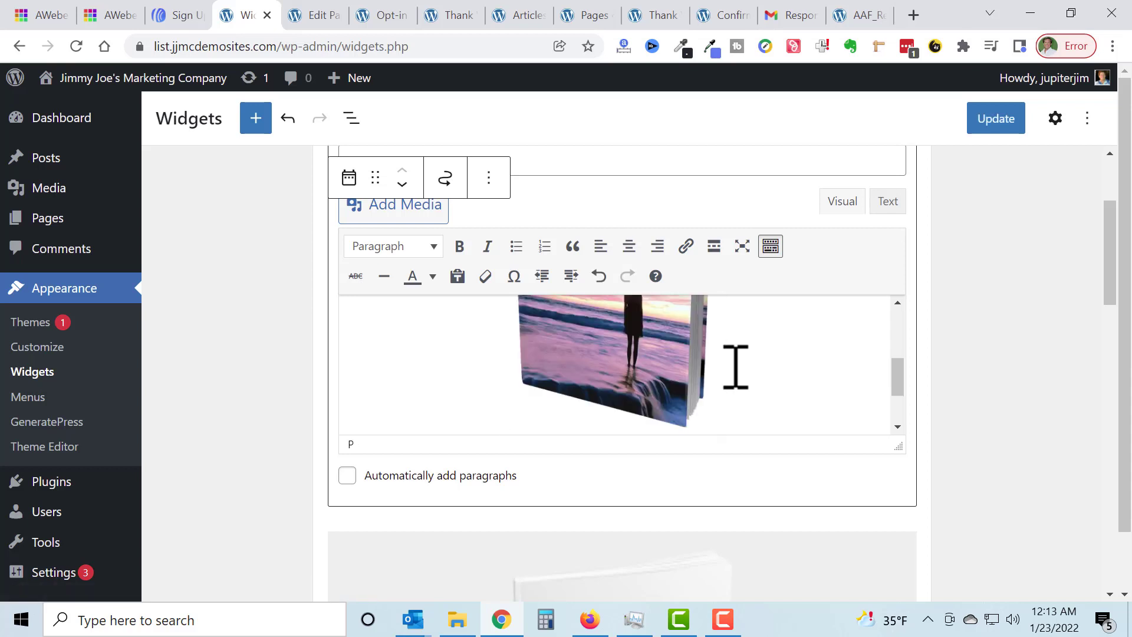
{"action": "key", "text": "Return"}
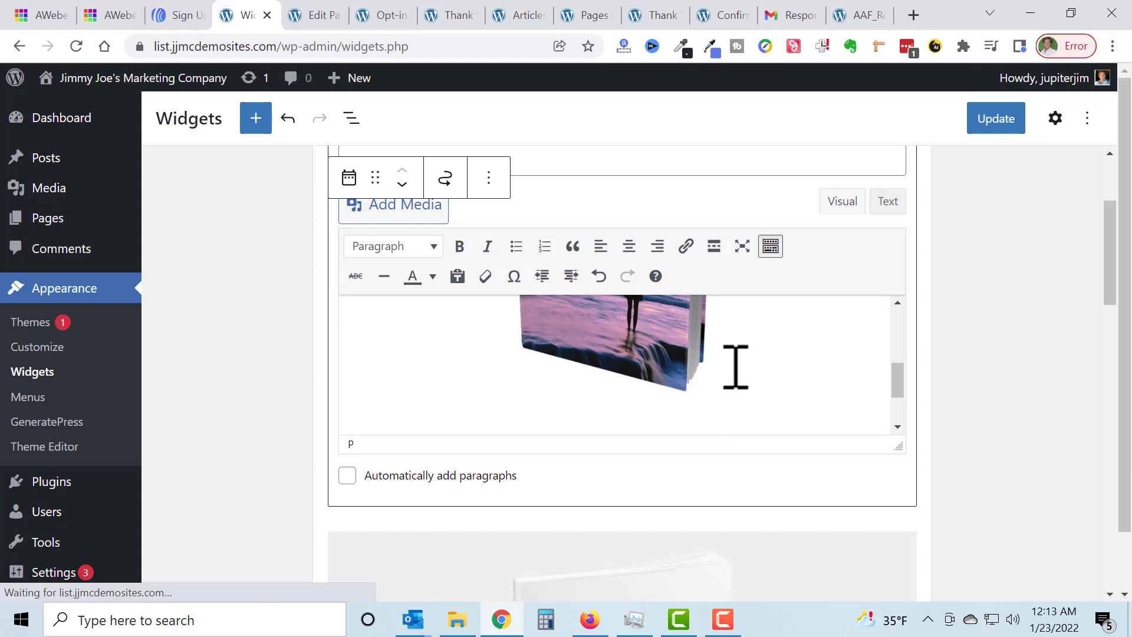
{"action": "type", "text": "Type "}
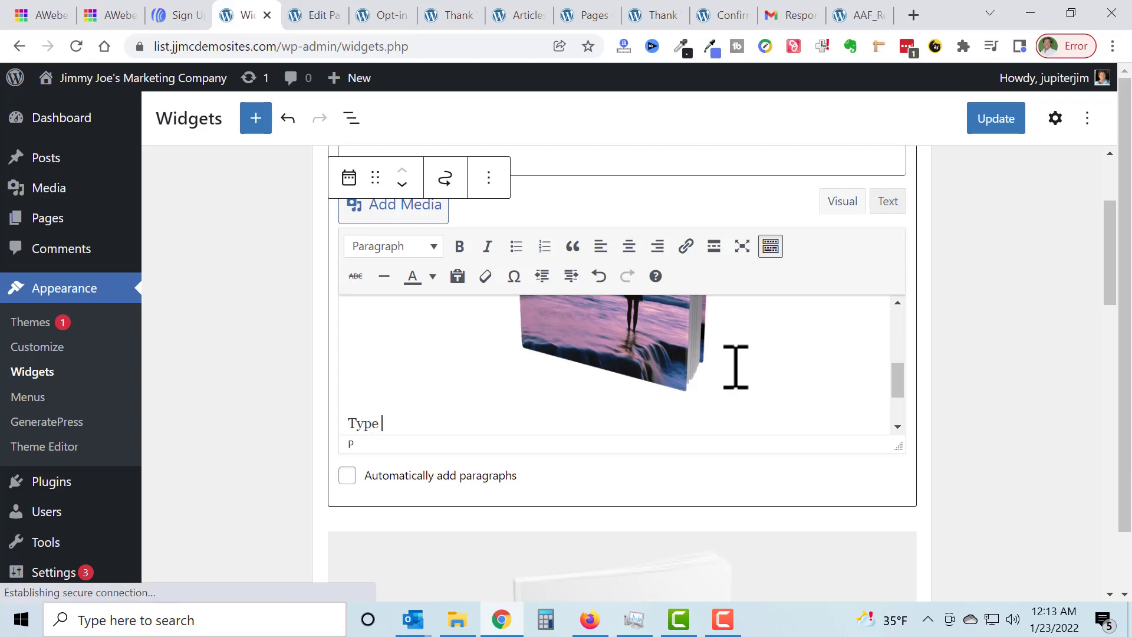
{"action": "type", "text": "Info Below"}
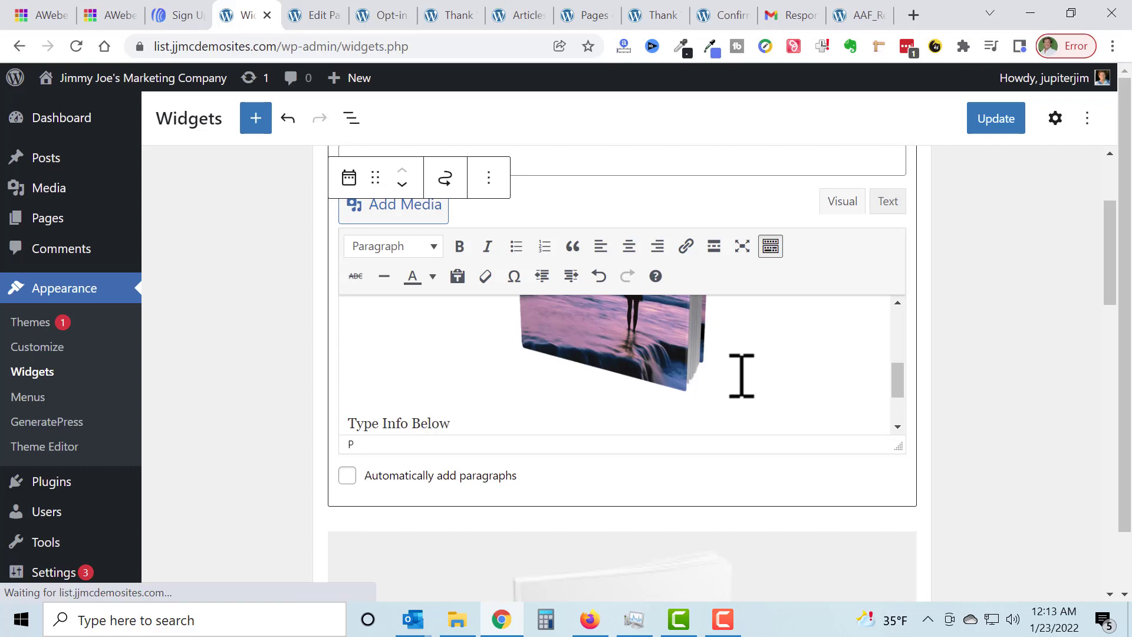
Step: Center the "Type Info Below" line, make it bold and save the widget changes
{"action": "left_click", "coordinate": [630, 251]}
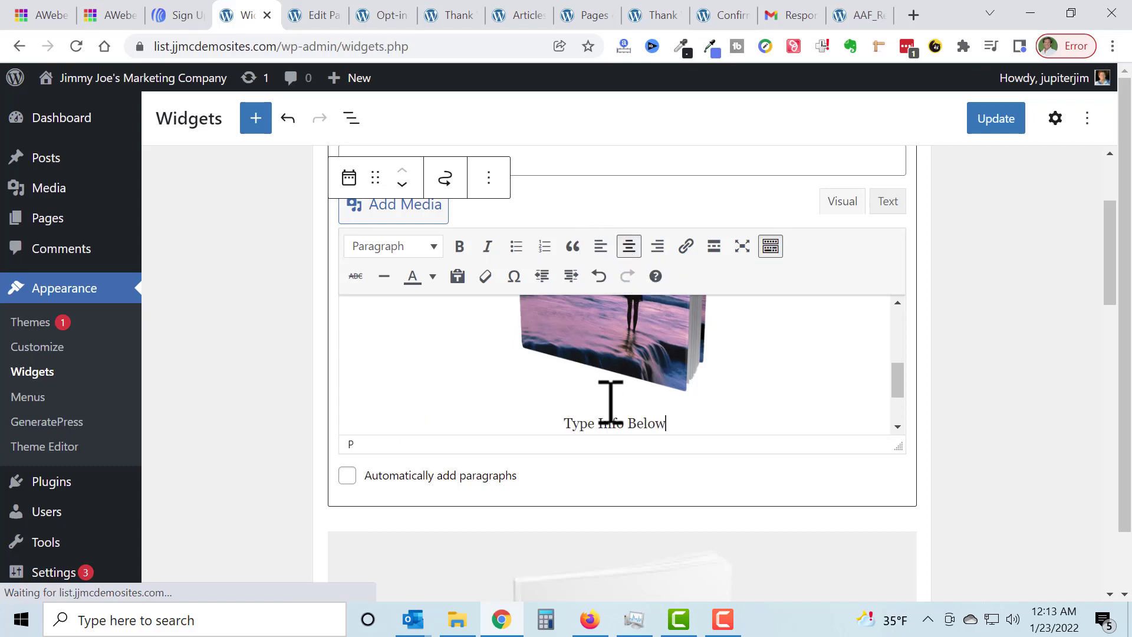
{"action": "left_click_drag", "start_coordinate": [565, 424], "coordinate": [713, 406]}
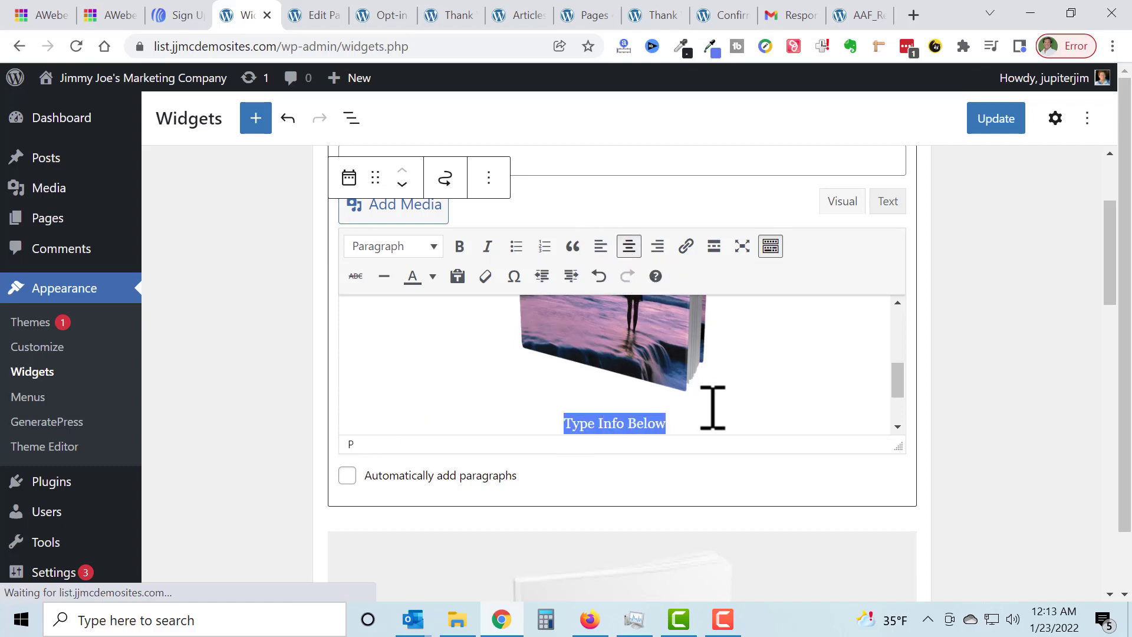
{"action": "left_click", "coordinate": [461, 245]}
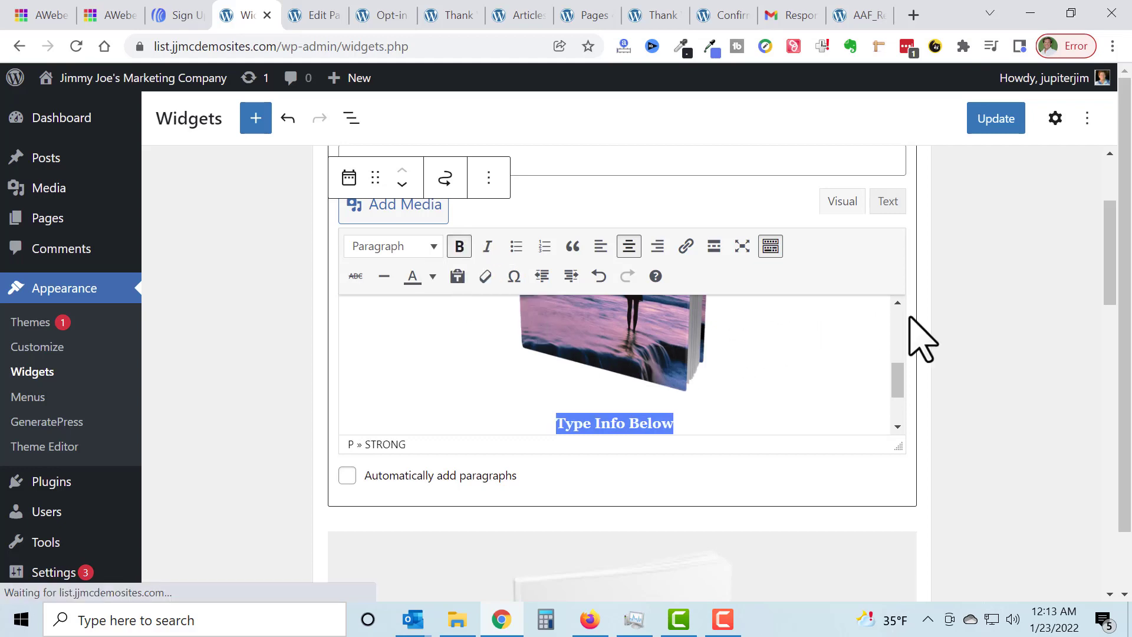
{"action": "left_click", "coordinate": [996, 118]}
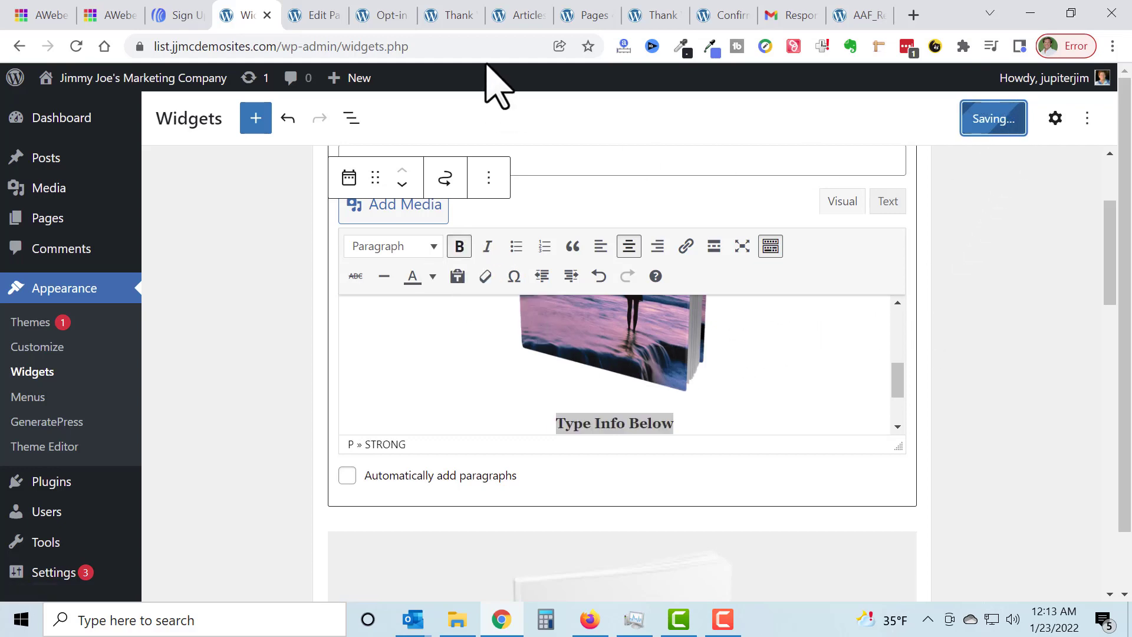
Step: Reload the live Articles page and check the new text line above the sidebar sign-up form
{"action": "left_click", "coordinate": [522, 17]}
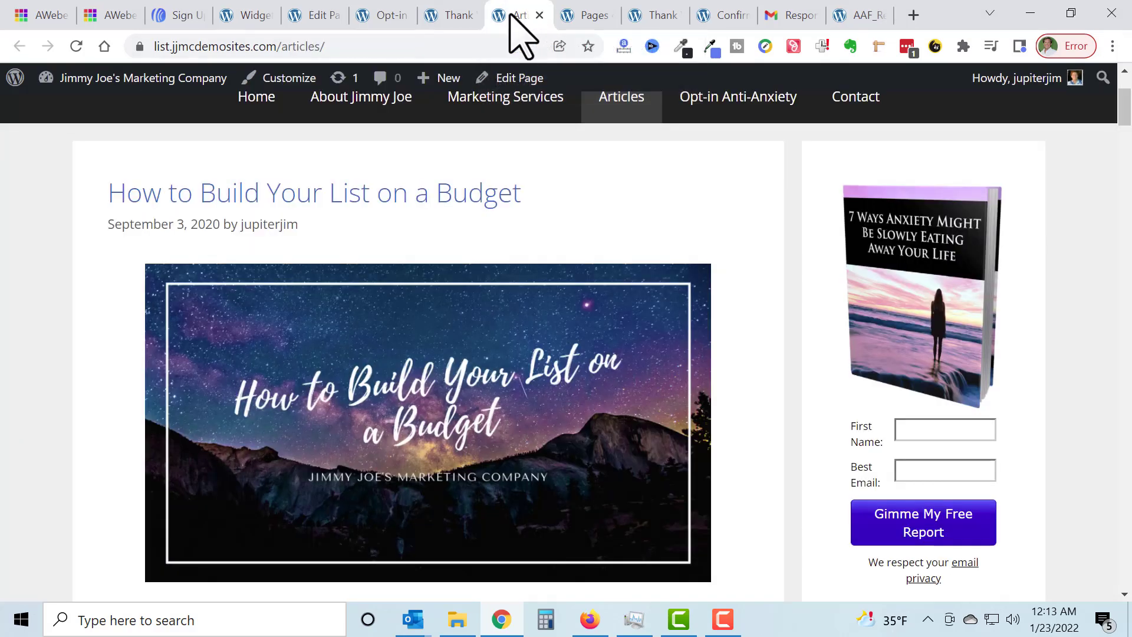
{"action": "scroll", "coordinate": [1011, 523], "scroll_direction": "down", "scroll_amount": 2}
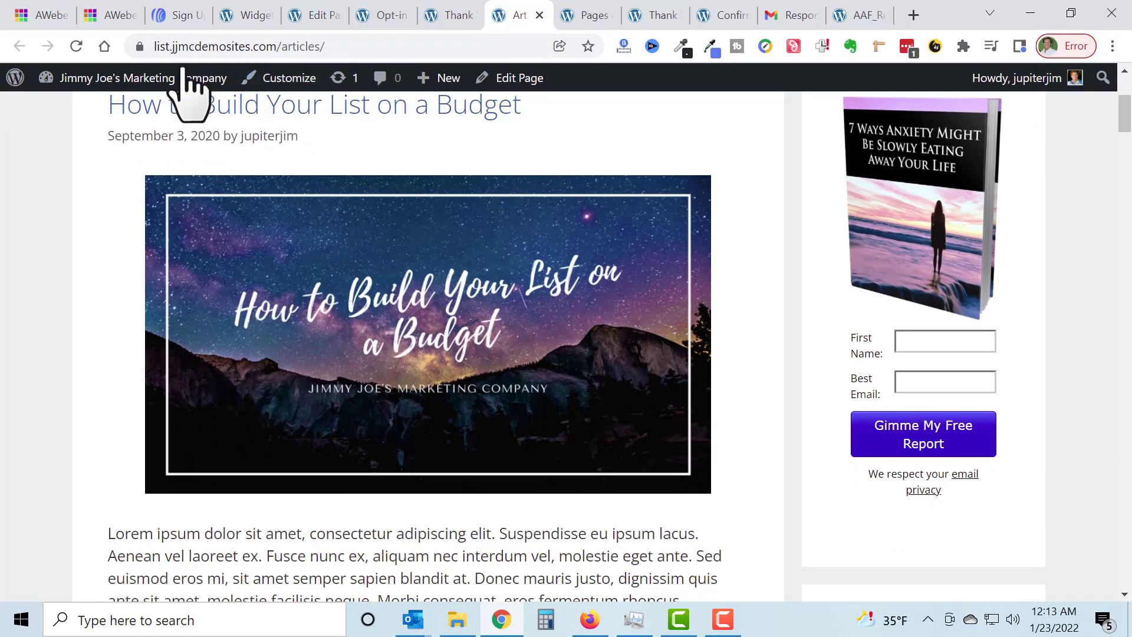
{"action": "left_click", "coordinate": [76, 46]}
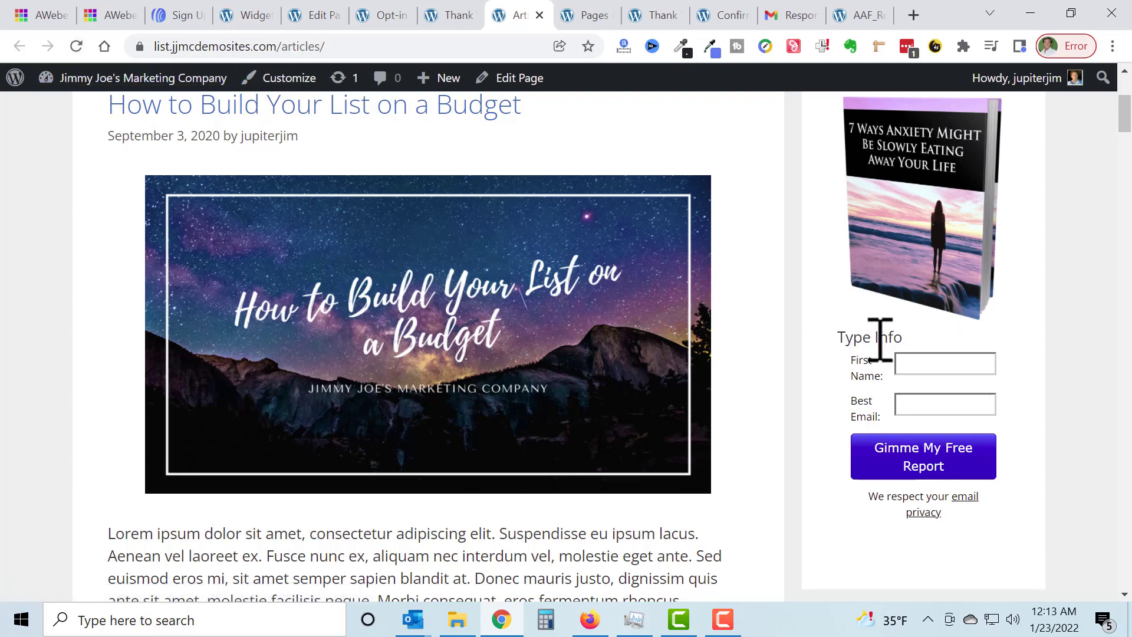
{"action": "scroll", "coordinate": [908, 369], "scroll_direction": "down", "scroll_amount": 3}
{"action": "scroll", "coordinate": [914, 380], "scroll_direction": "up", "scroll_amount": 5}
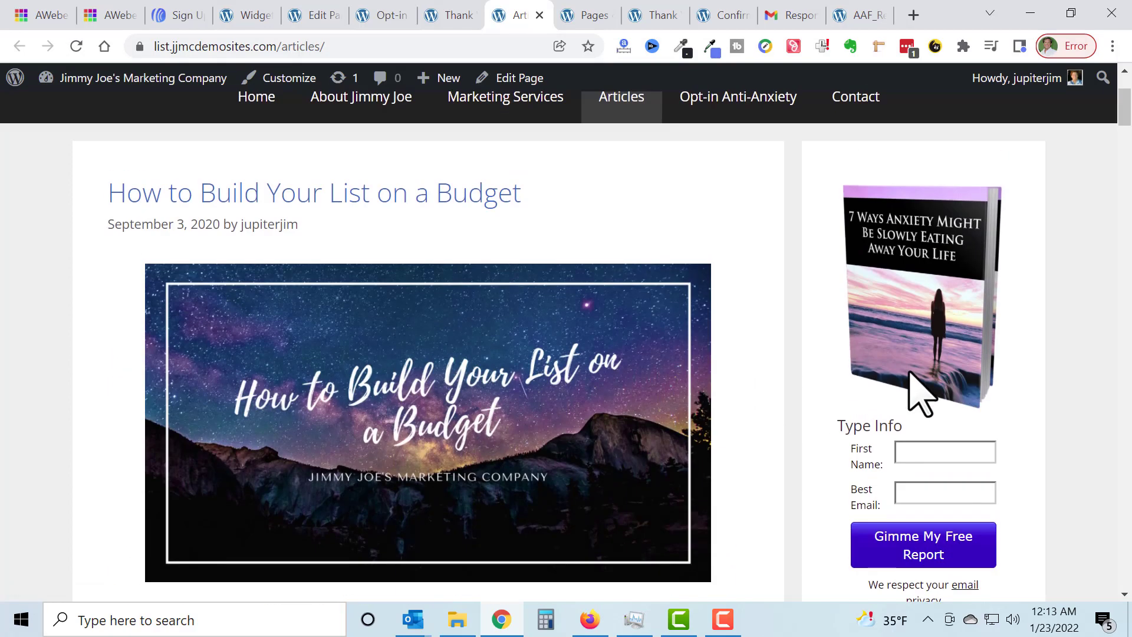